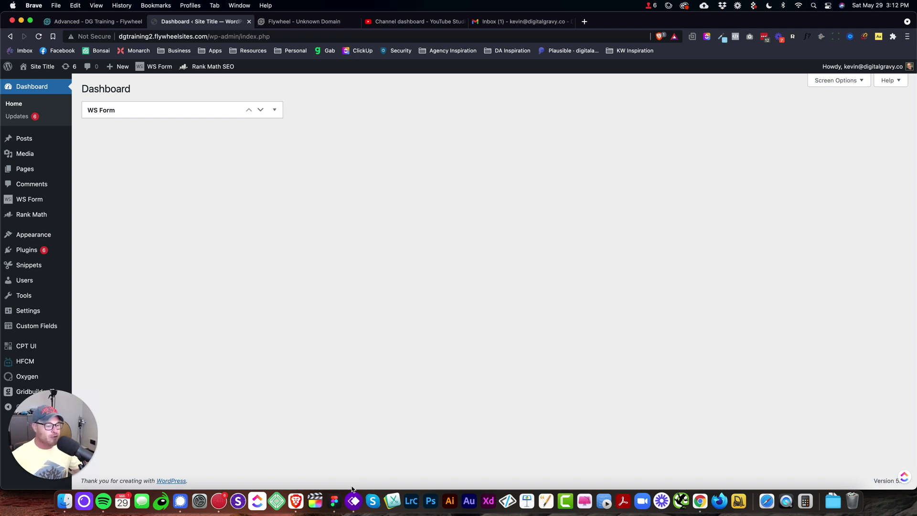
Step: Switch to Whimsical and expand the Services branch of the Auto Sitemap mind map
click(353, 500)
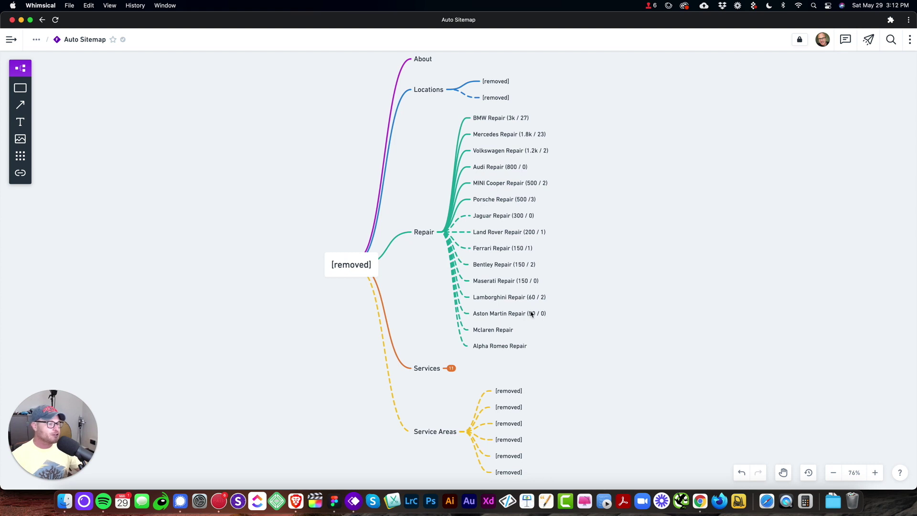
scroll(610, 287, right, 3)
scroll(610, 287, up, 2)
click(610, 289)
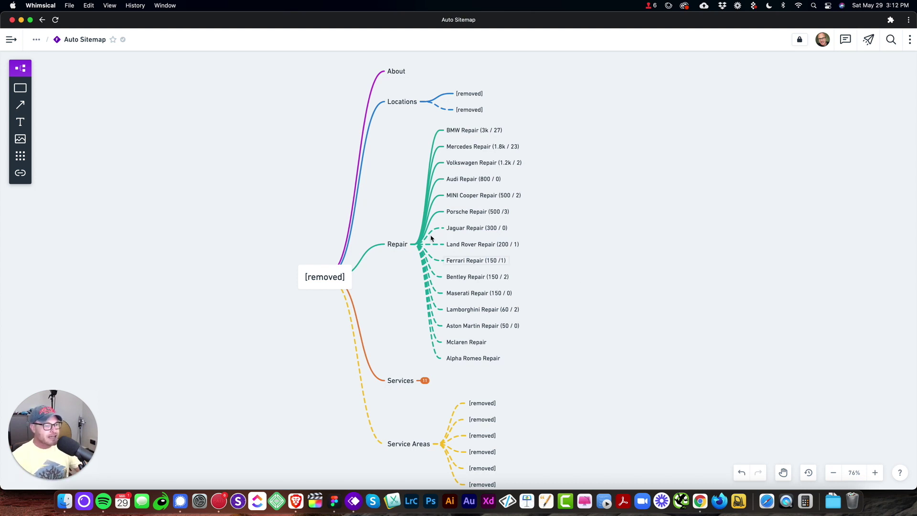
scroll(398, 258, down, 3)
scroll(397, 259, up, 2)
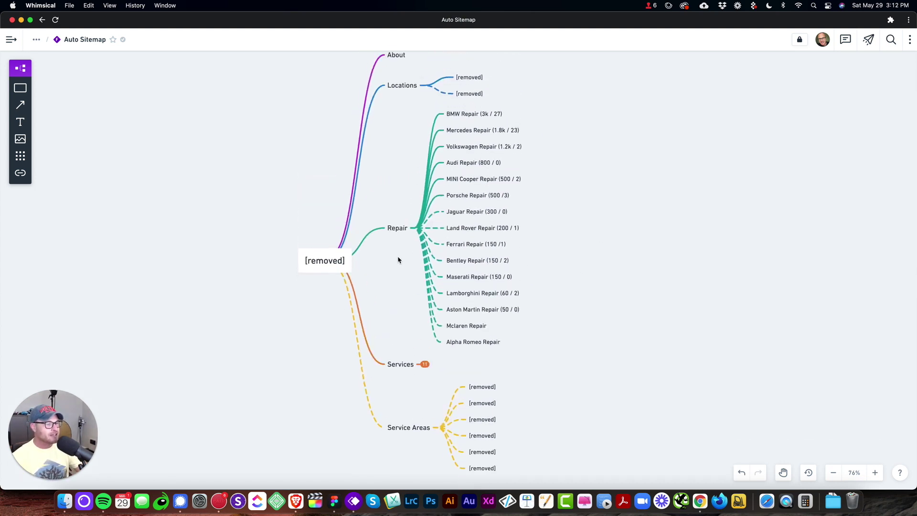
click(425, 364)
scroll(569, 363, up, 5)
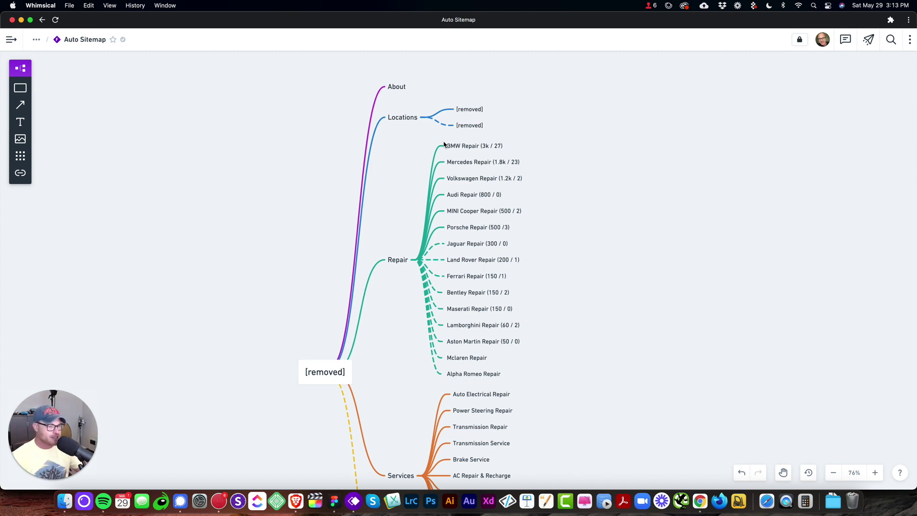
Step: Examine the Locations and Repair branches of the sitemap, including the BMW and Mercedes repair pages
click(410, 122)
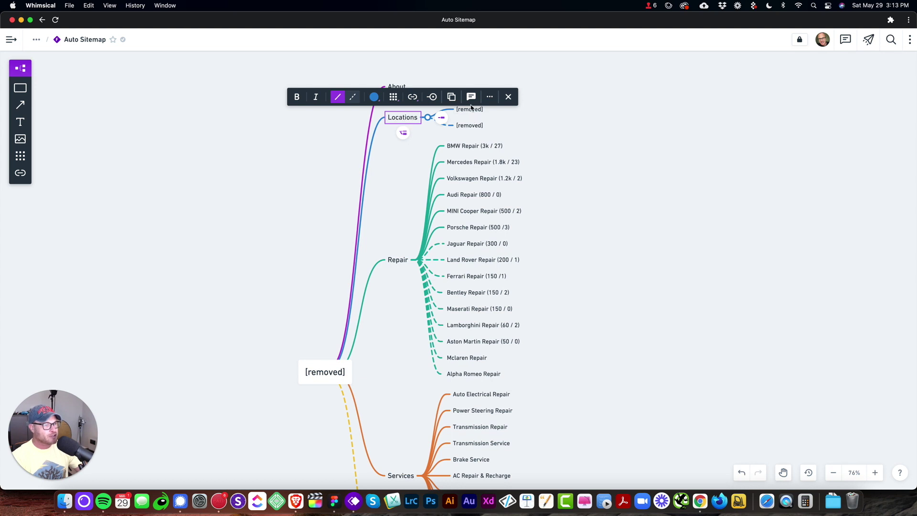
click(608, 285)
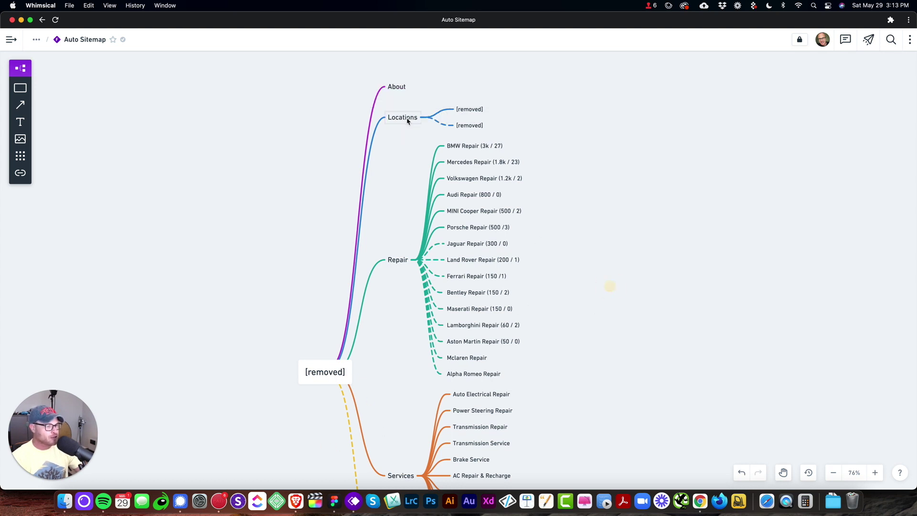
click(397, 119)
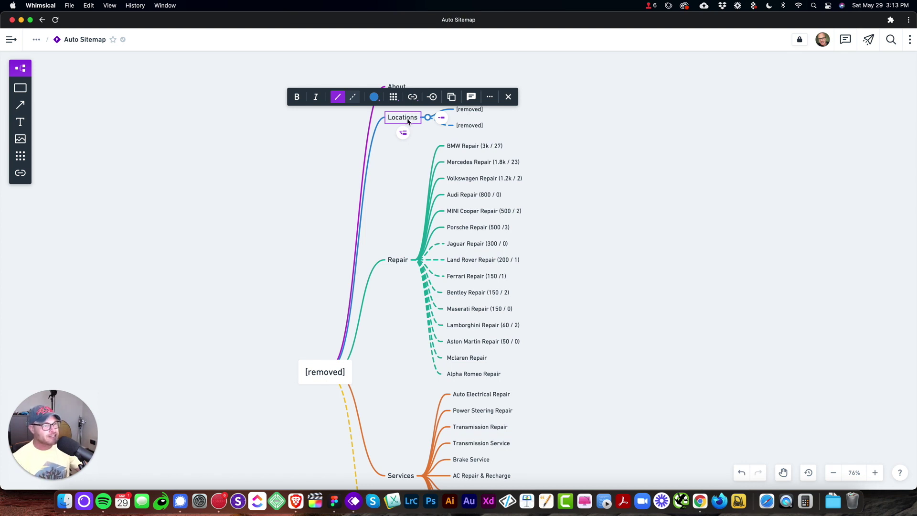
scroll(477, 220, down, 2)
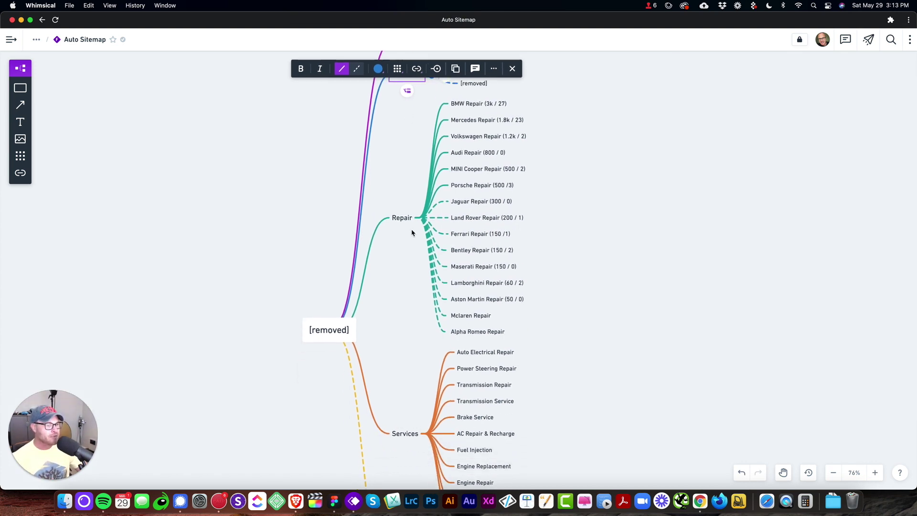
key(Down)
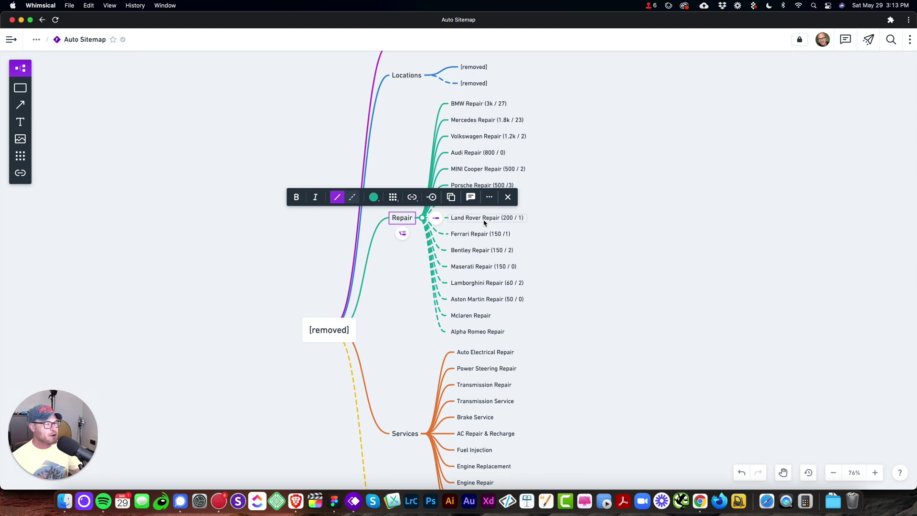
click(482, 104)
click(464, 124)
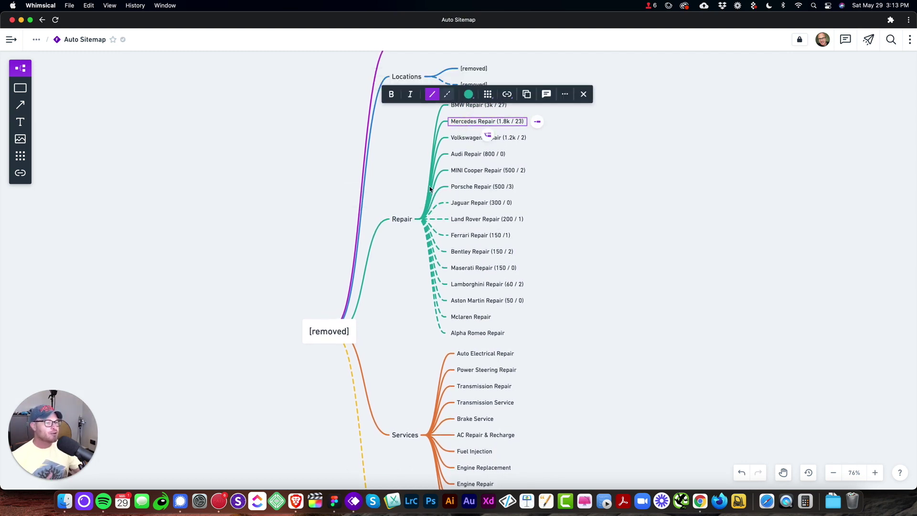
click(412, 224)
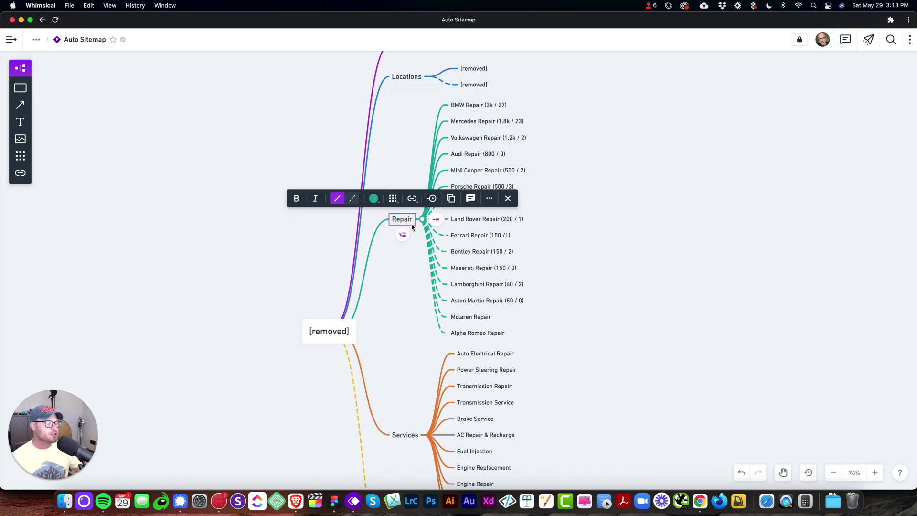
click(471, 107)
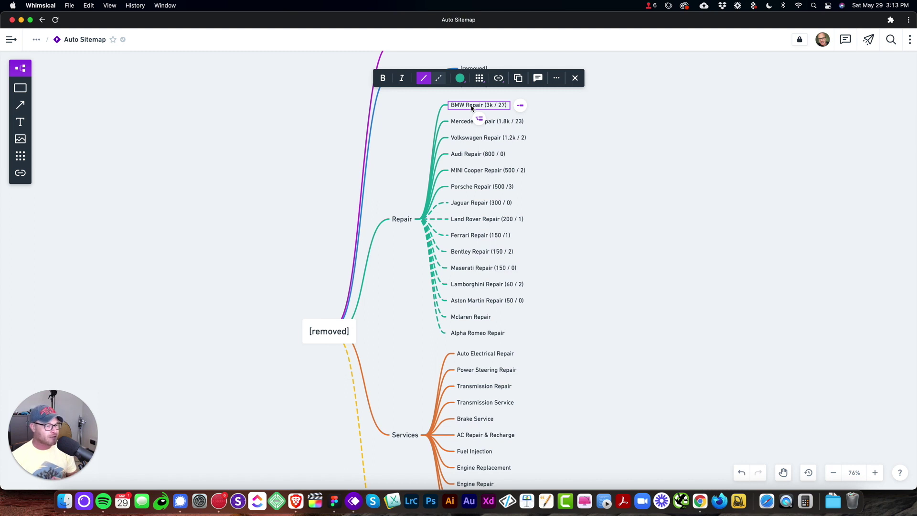
click(401, 219)
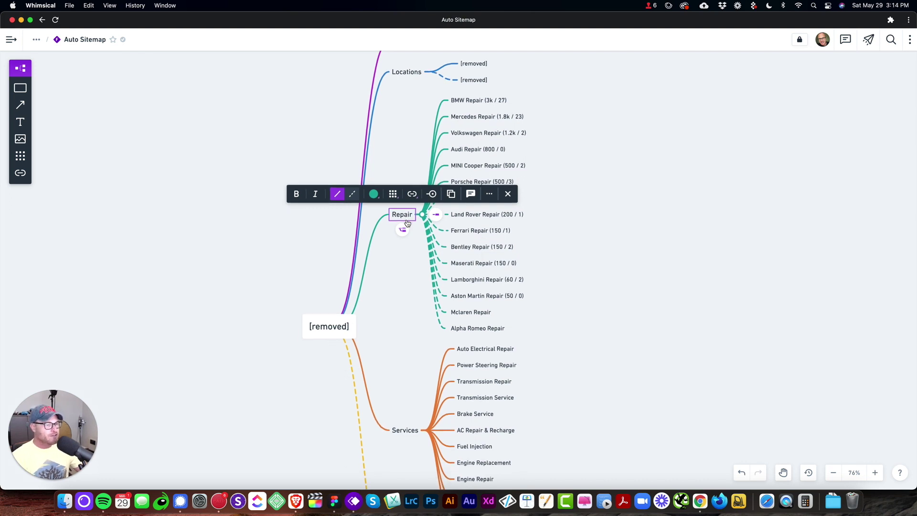
Step: Review the Services and Service Areas branches, and return to the Repair branch at 100% zoom
scroll(408, 223, down, 5)
click(402, 305)
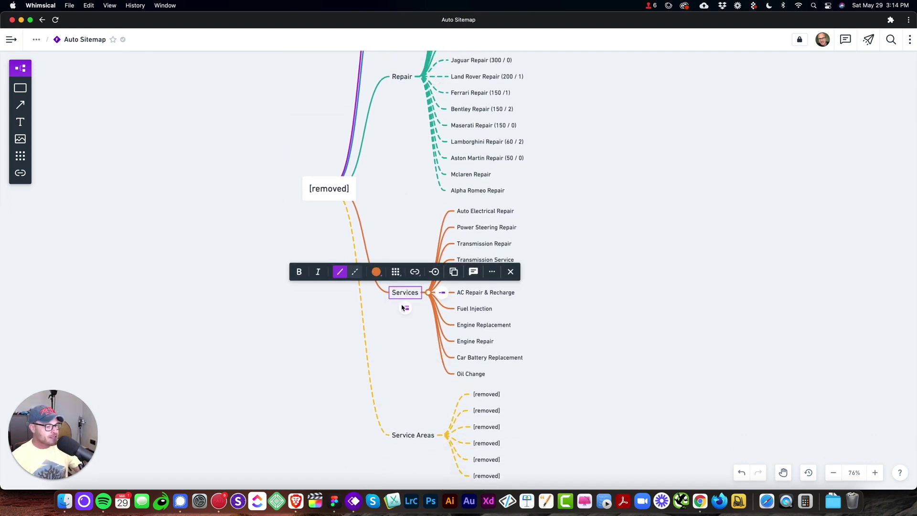
scroll(401, 307, down, 4)
click(410, 334)
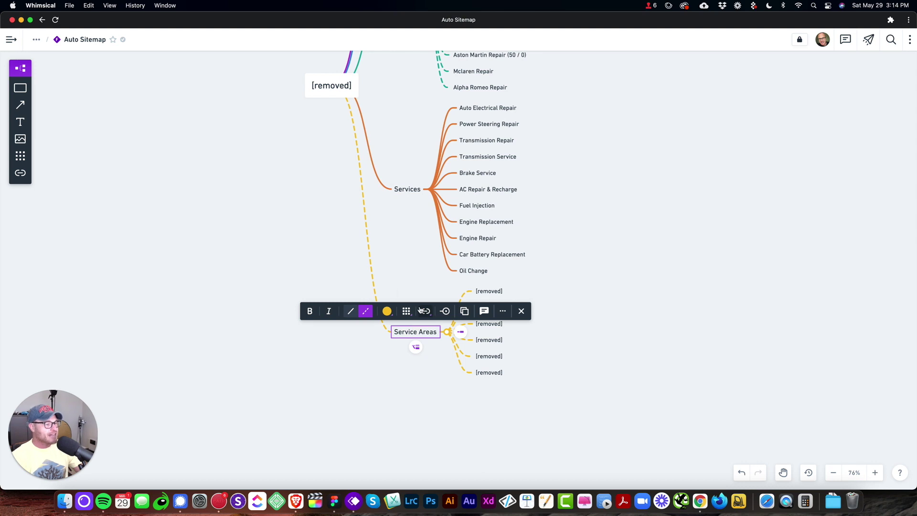
scroll(404, 245, up, 10)
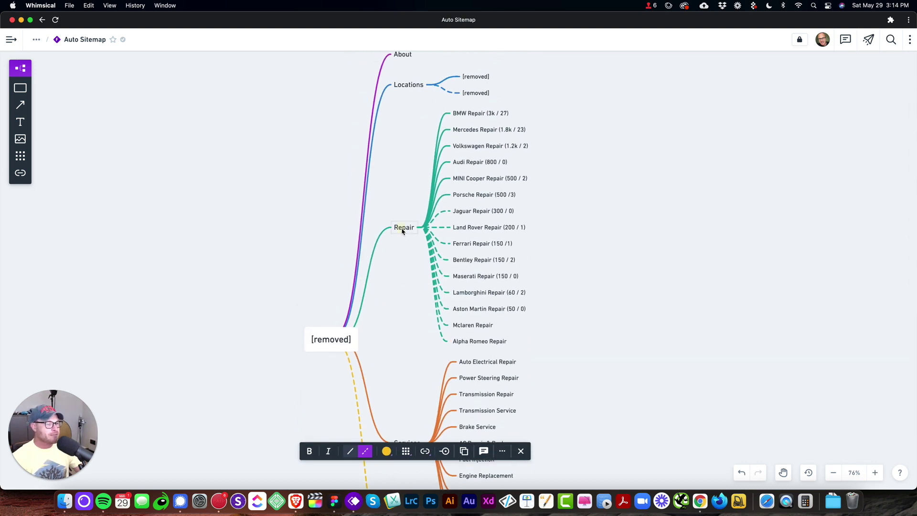
click(402, 231)
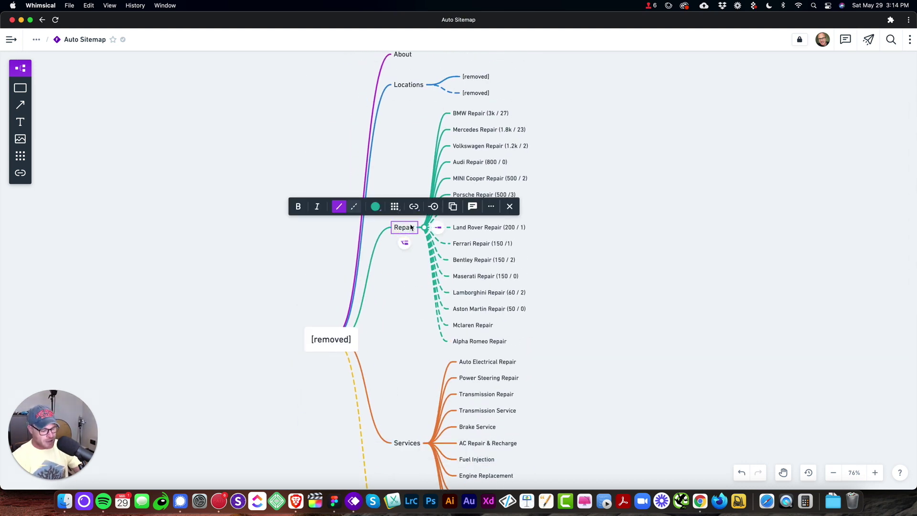
key(shift+0)
scroll(549, 227, up, 3)
click(549, 228)
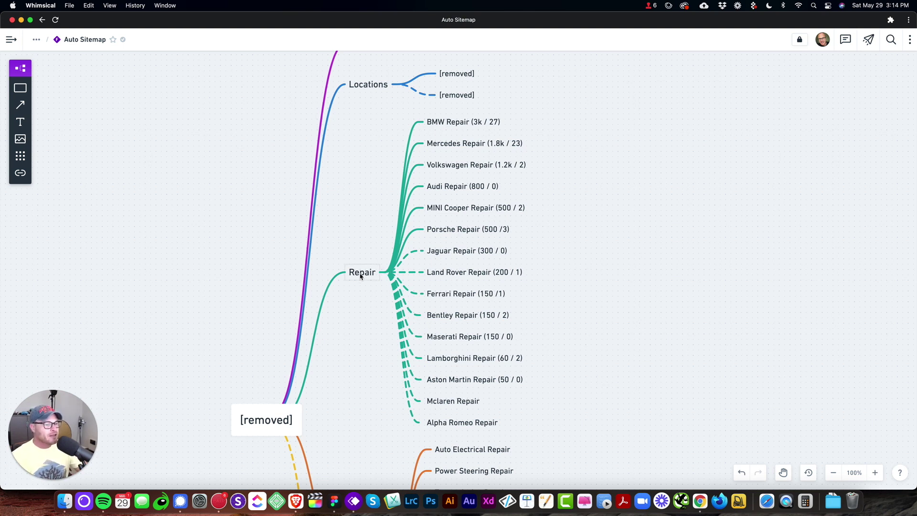
Step: Switch to Brave and locate Custom Post Type UI among the installed WordPress plugins
click(296, 501)
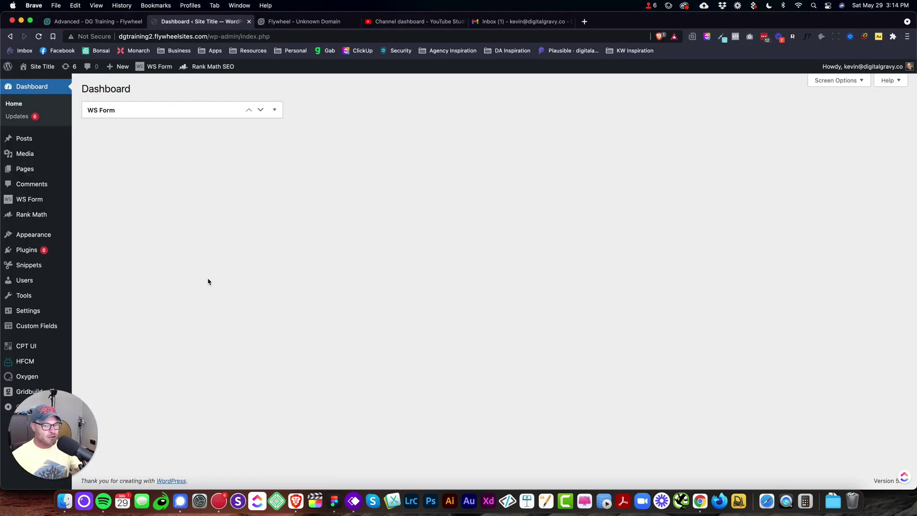
drag(61, 435, 585, 416)
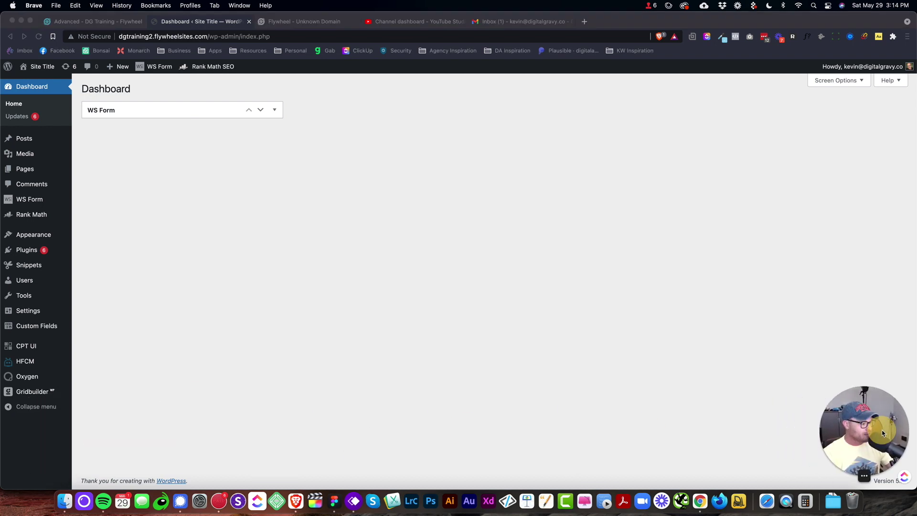
click(411, 406)
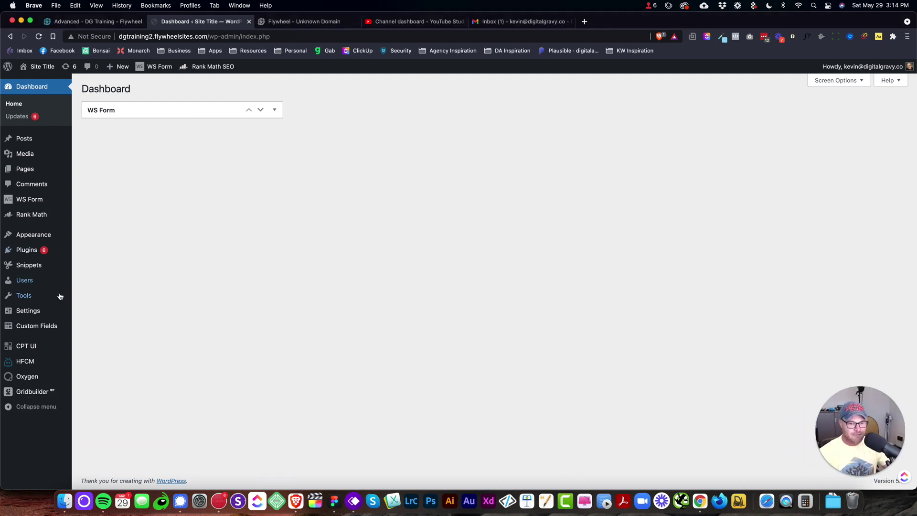
click(34, 249)
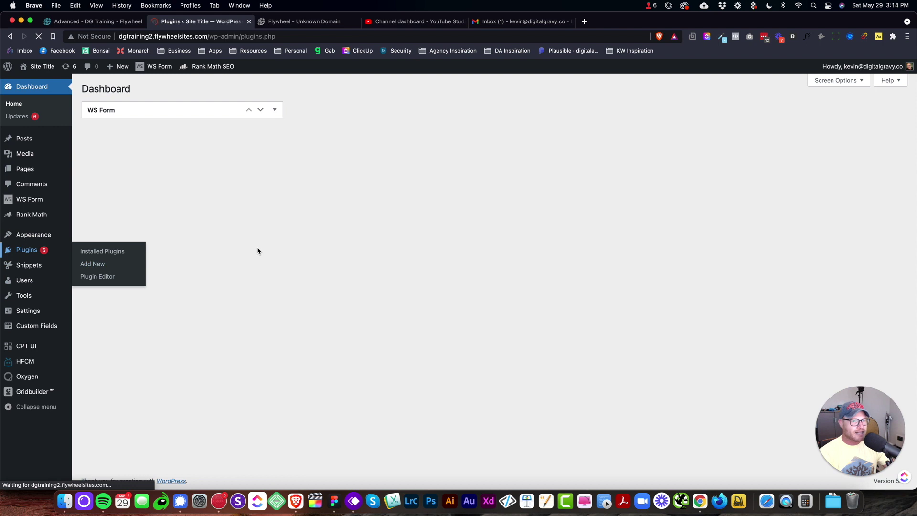
scroll(251, 251, down, 3)
scroll(251, 251, down, 1)
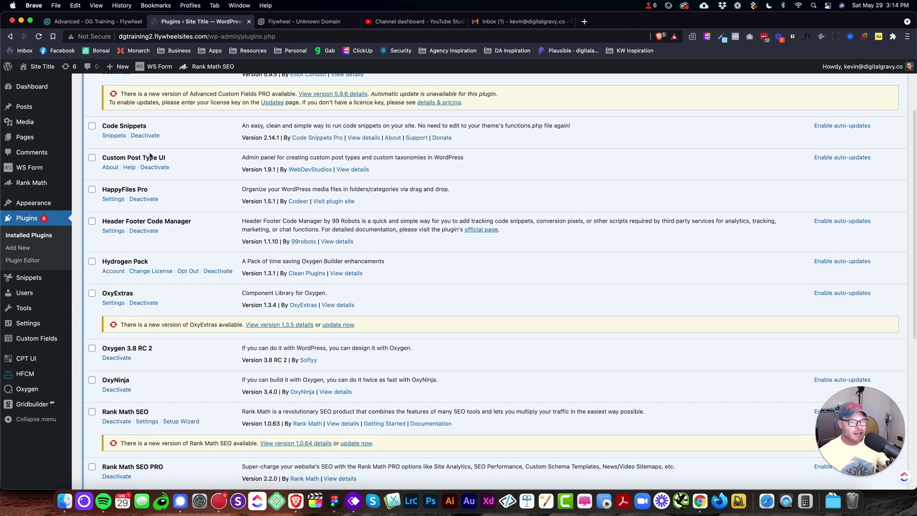
drag(176, 157, 105, 156)
scroll(124, 167, down, 1)
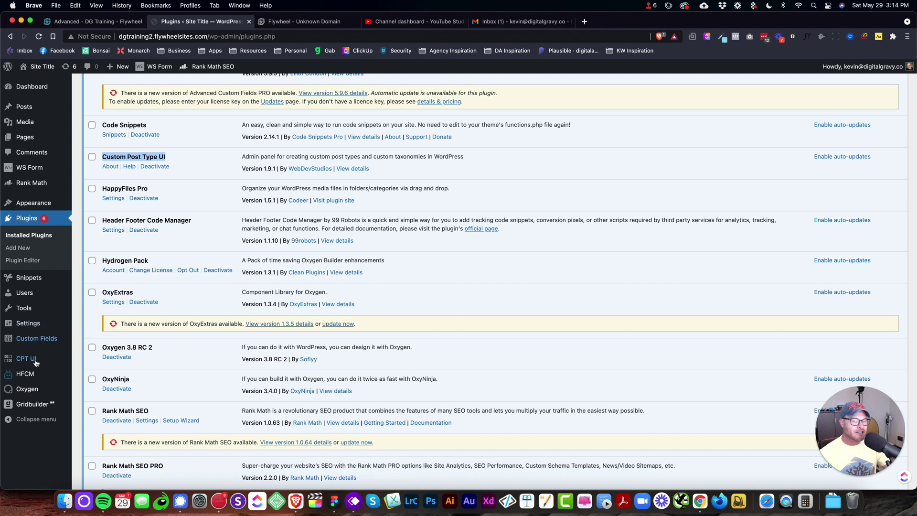
Step: Open CPT UI's form for adding post types and set the plural label to Makes and the singular label to Make
mouse_move(29, 360)
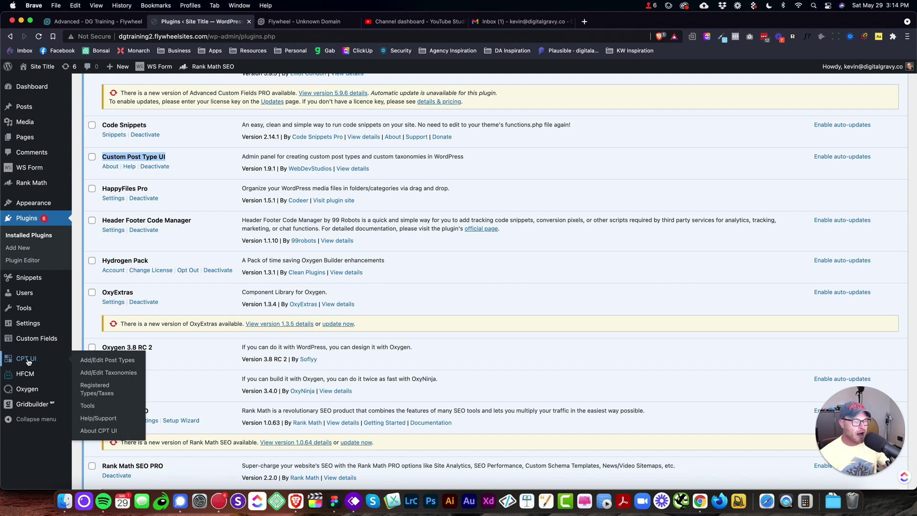
click(95, 361)
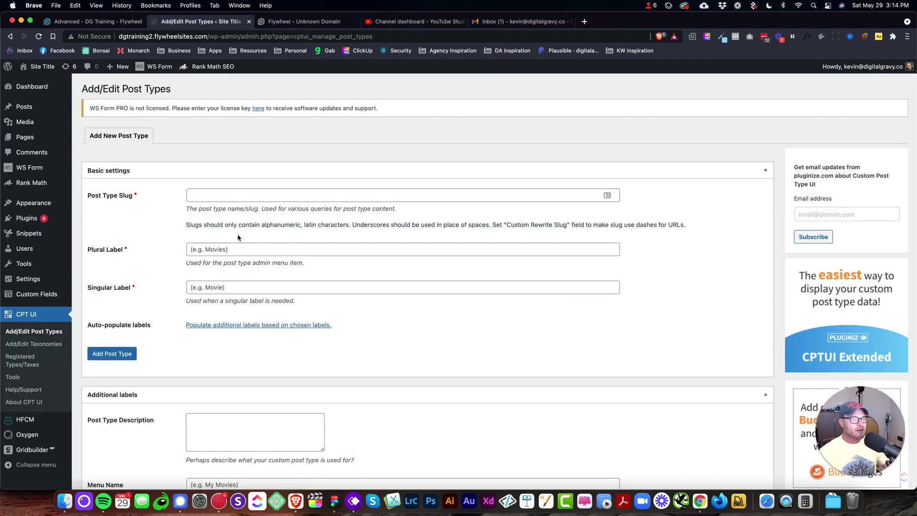
click(232, 249)
text(Makes)
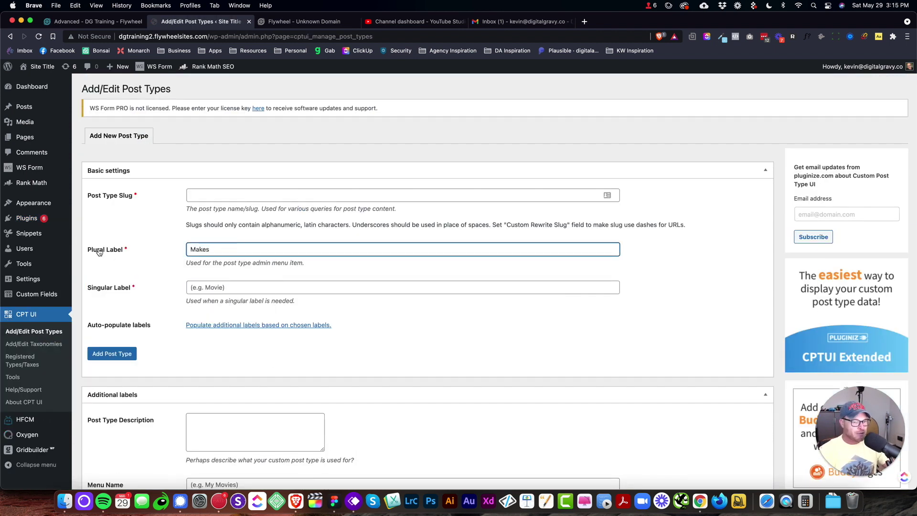
click(229, 285)
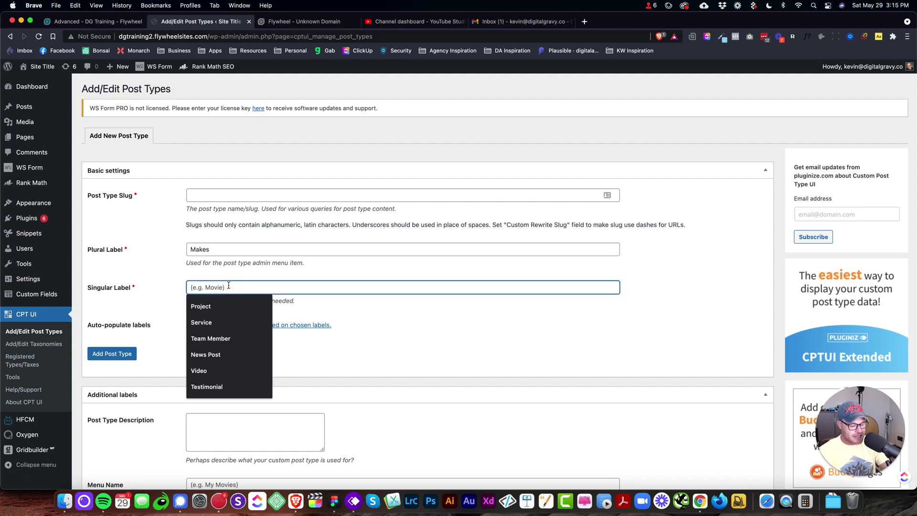
text(Make)
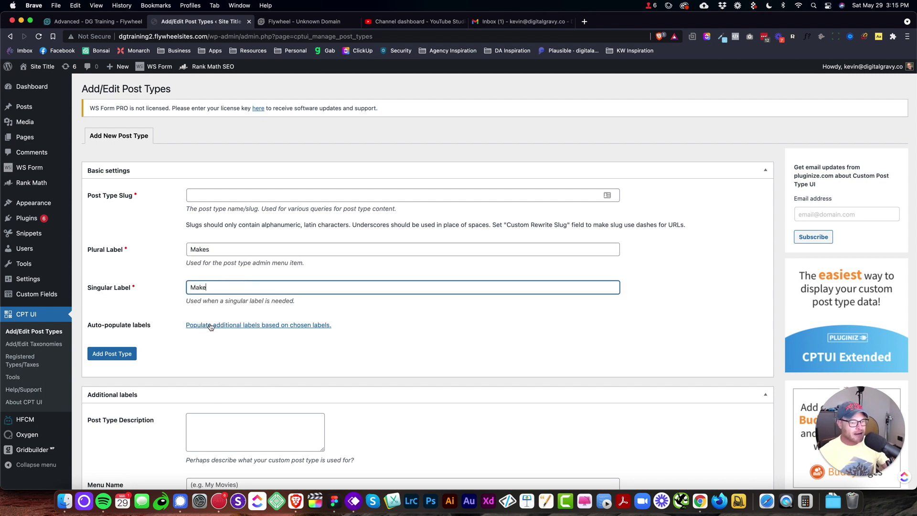
Step: Try to auto-populate the additional labels of the new post type from the chosen labels
click(212, 326)
scroll(211, 323, down, 3)
scroll(212, 323, down, 14)
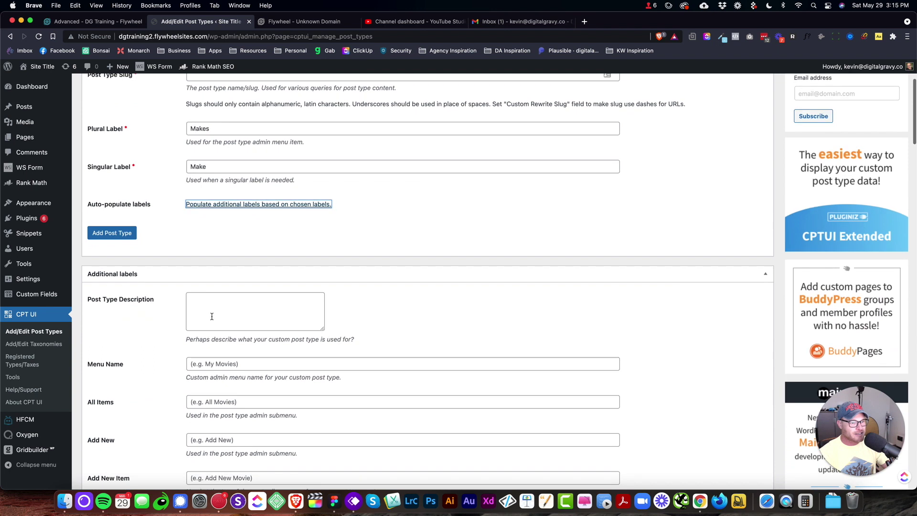
scroll(214, 319, up, 10)
scroll(214, 319, up, 3)
click(219, 191)
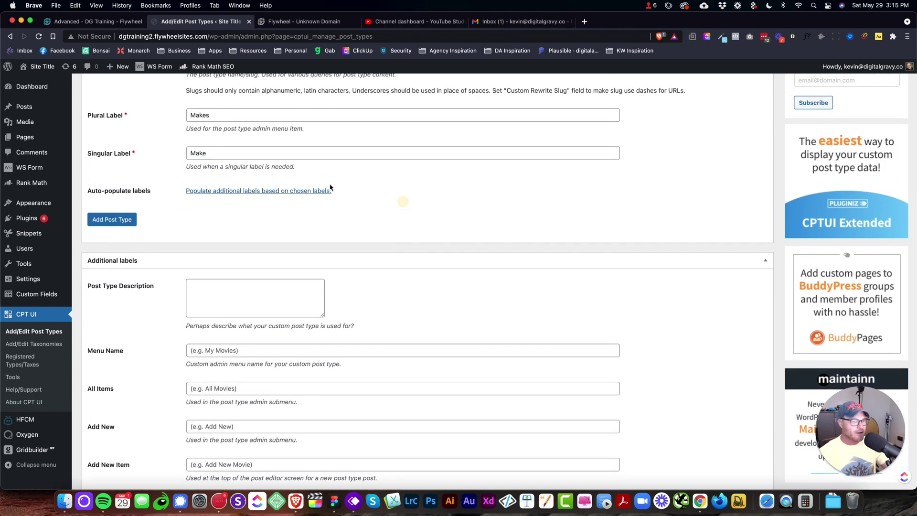
scroll(408, 205, up, 2)
scroll(408, 209, up, 1)
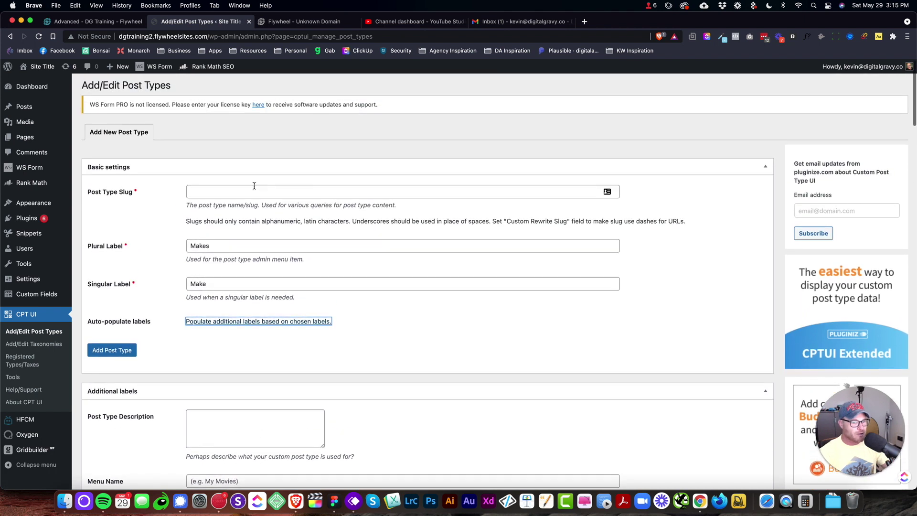
Step: Make the Post Type Slug field ready for entry, and switch to Whimsical to check the sitemap's Repair branch
click(231, 196)
click(249, 170)
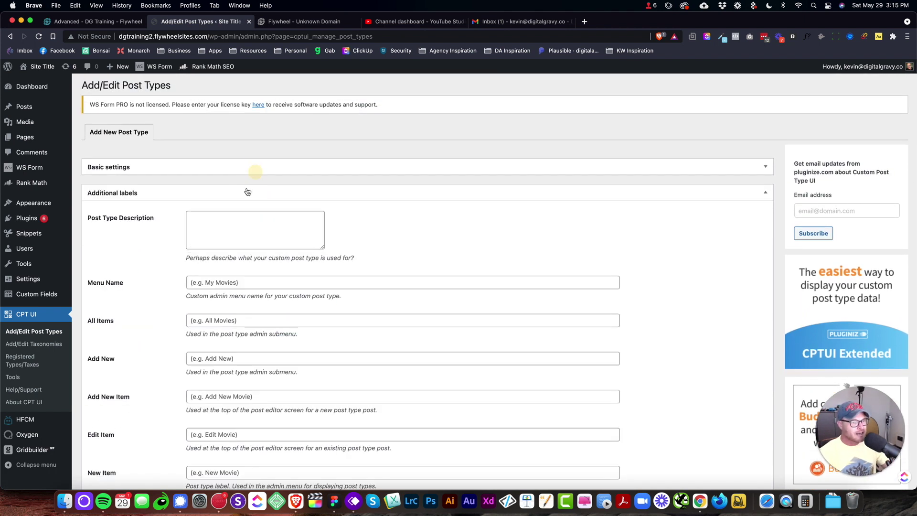
click(252, 169)
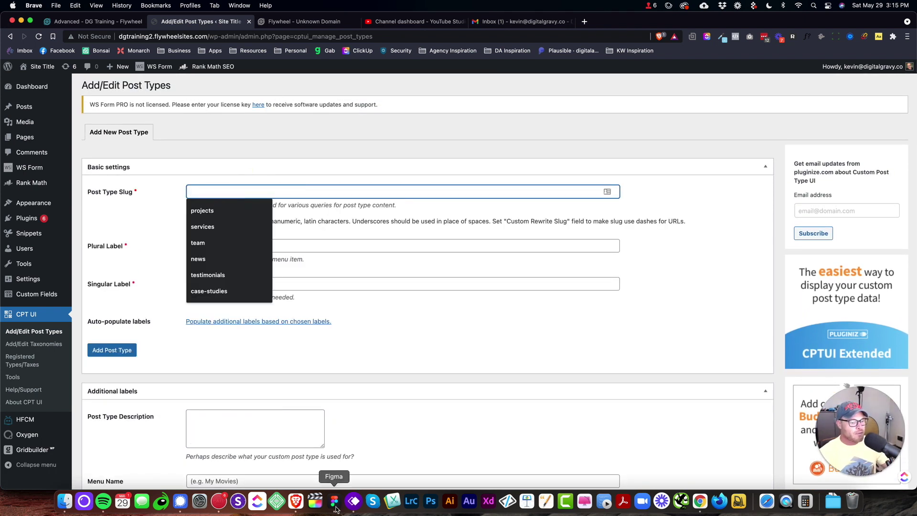
click(354, 501)
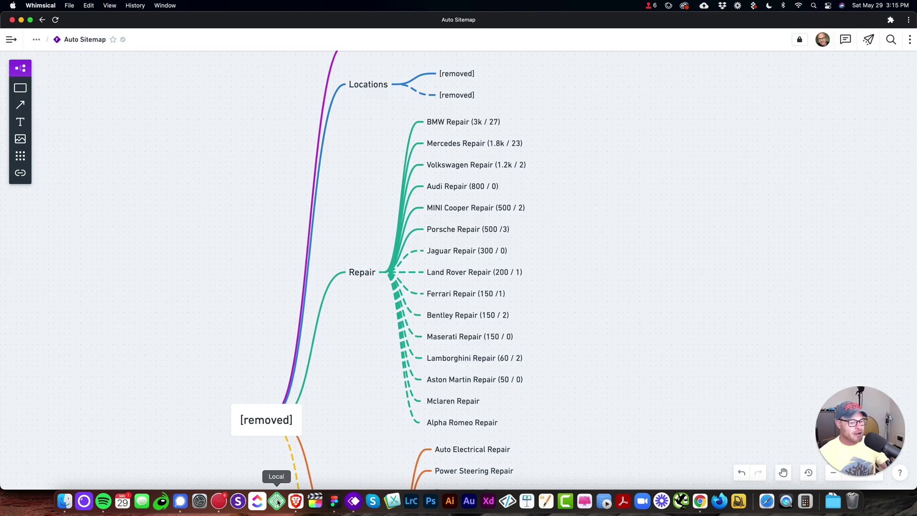
Step: Switch back to Brave, set the post type slug to repair, and populate the additional labels from the chosen labels
click(296, 501)
text(repair)
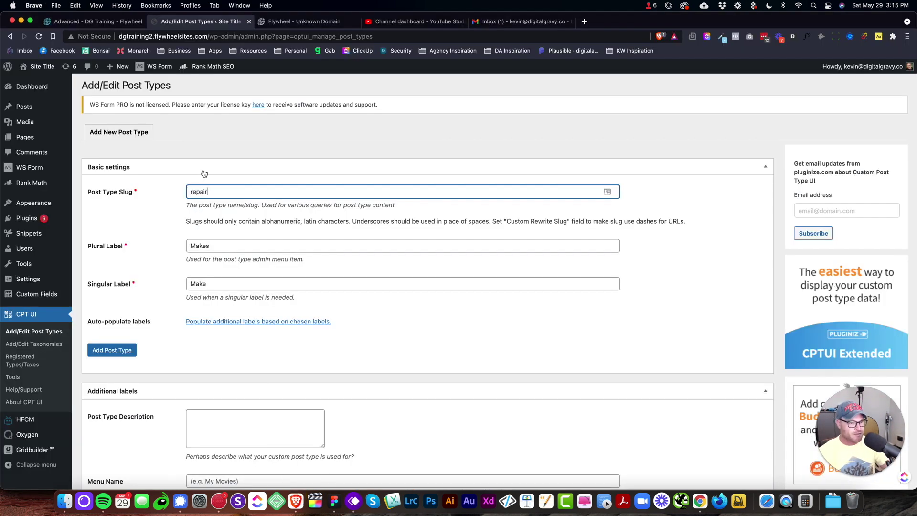
click(206, 320)
Step: Shorten the post type's Menu Name to Makes by removing the word My
scroll(149, 318, down, 5)
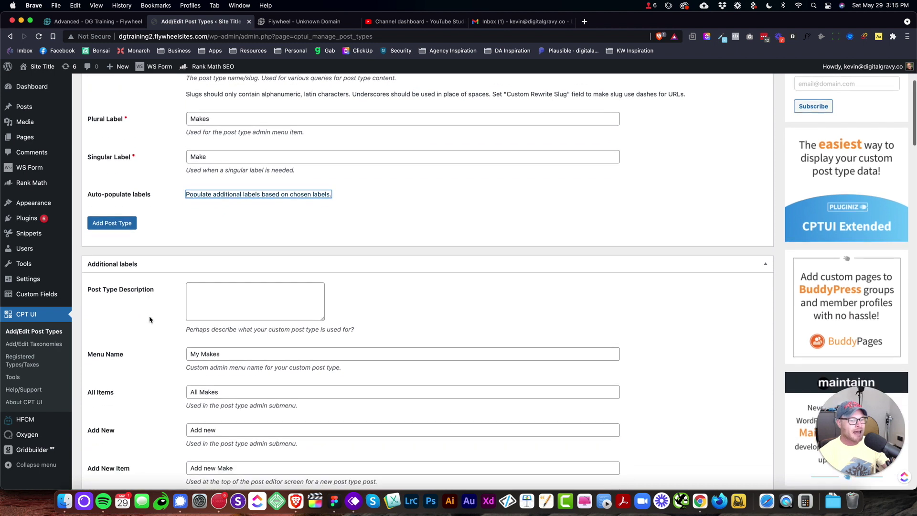
drag(187, 332, 202, 330)
key(BackSpace)
key(BackSpace)
Step: Set Hierarchical to True for the post type, and check the choice against the Repair branch in Whimsical before returning to Brave
scroll(200, 238, down, 12)
scroll(198, 99, down, 11)
scroll(197, 151, down, 17)
scroll(198, 150, down, 2)
scroll(204, 254, up, 7)
click(201, 268)
click(199, 278)
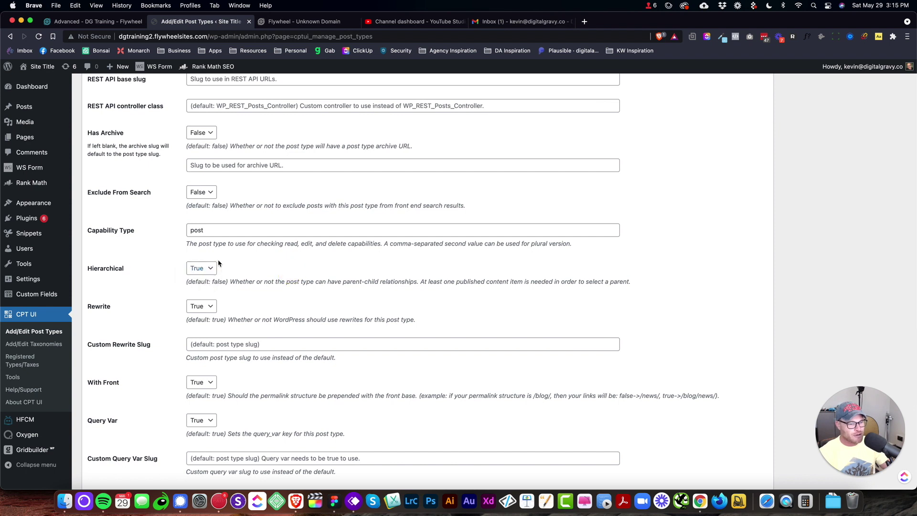
click(354, 501)
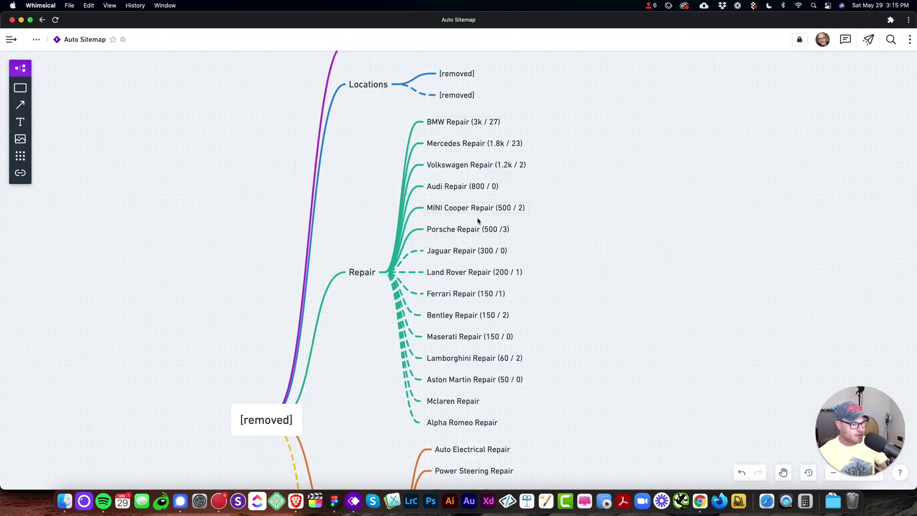
click(296, 501)
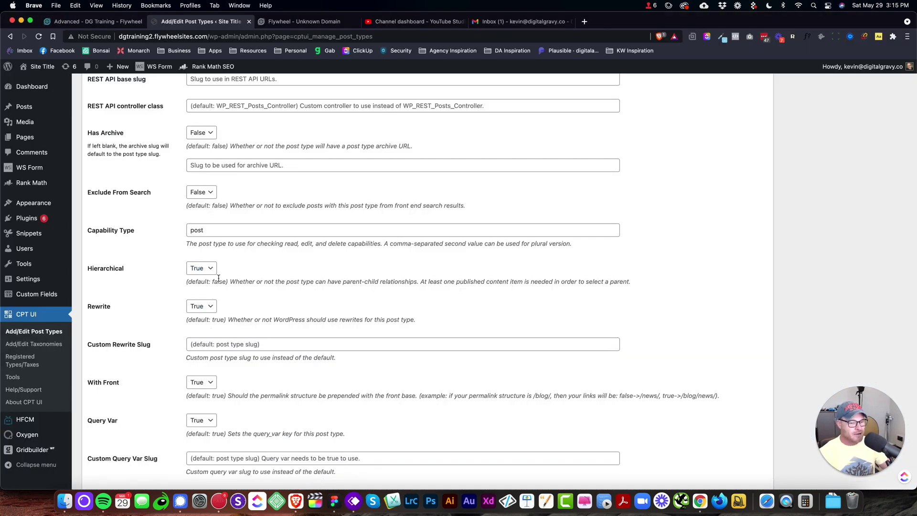
Step: Review the remaining post type settings and add the Makes post type
scroll(218, 278, down, 3)
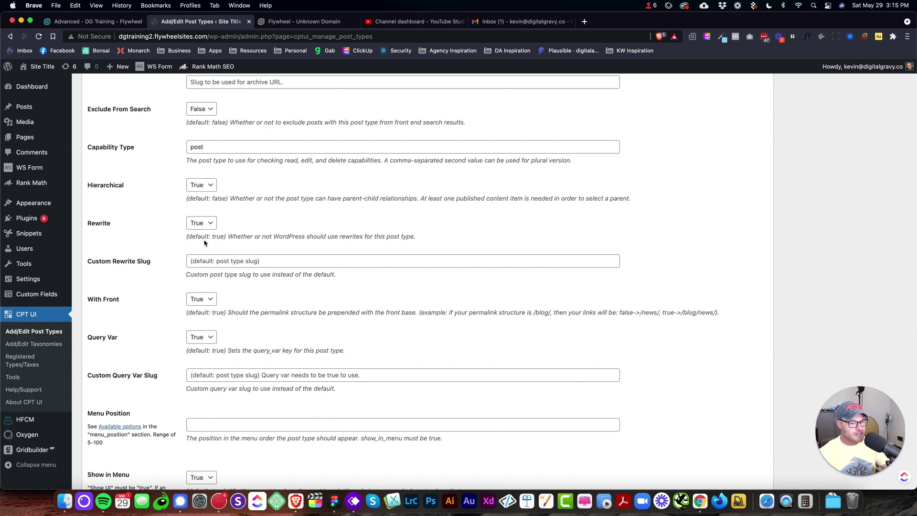
scroll(222, 251, down, 6)
scroll(222, 250, down, 4)
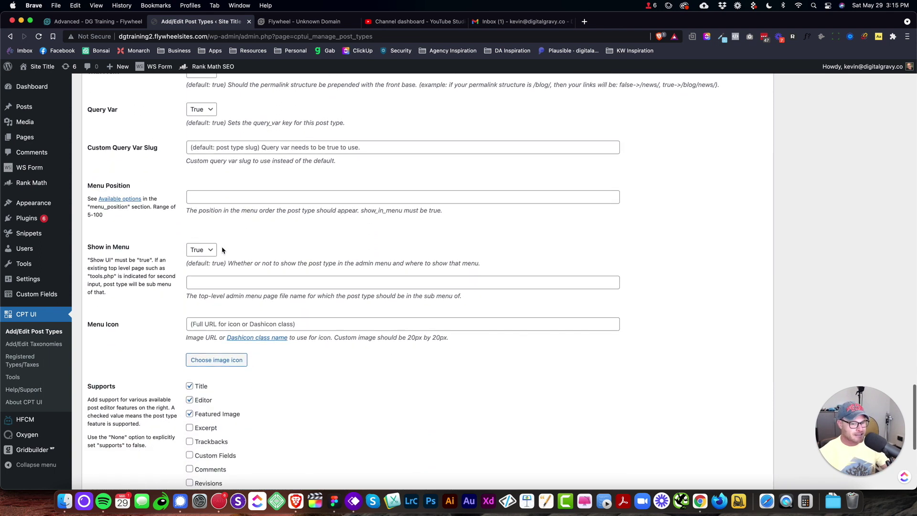
scroll(232, 254, up, 20)
scroll(232, 255, up, 15)
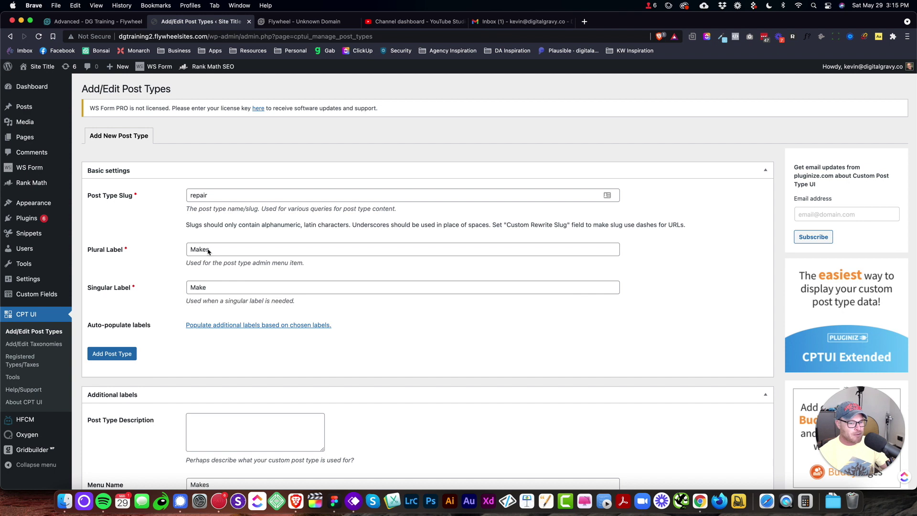
click(111, 354)
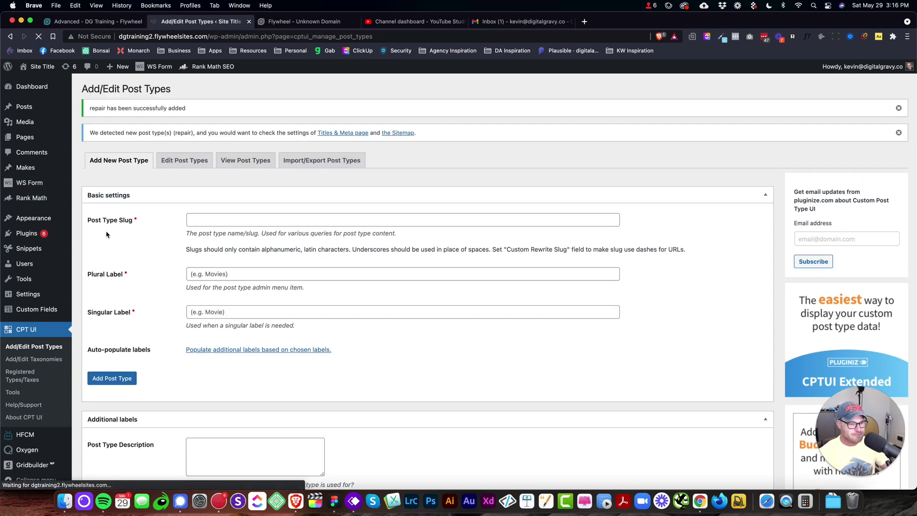
Step: Compare the new Makes post type with the Repair node in Whimsical, and open the list of all Makes in Brave
mouse_move(24, 170)
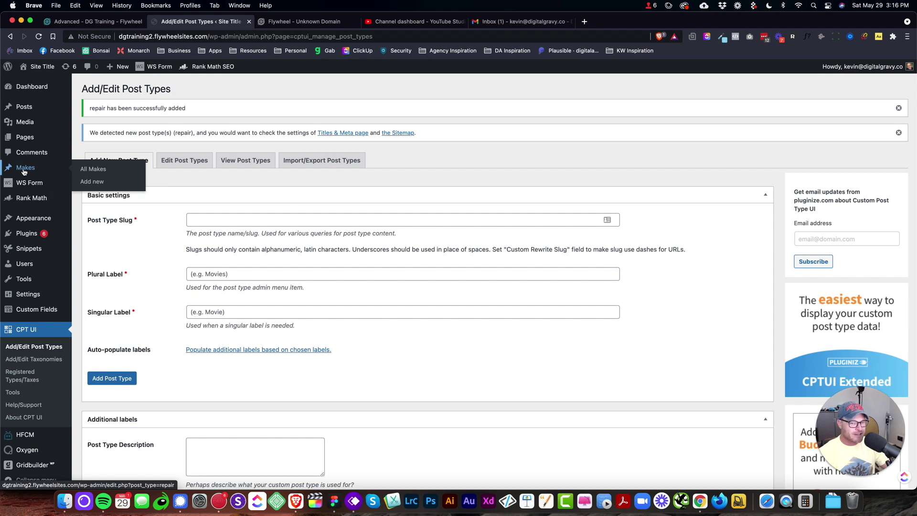
click(353, 501)
click(363, 274)
click(296, 500)
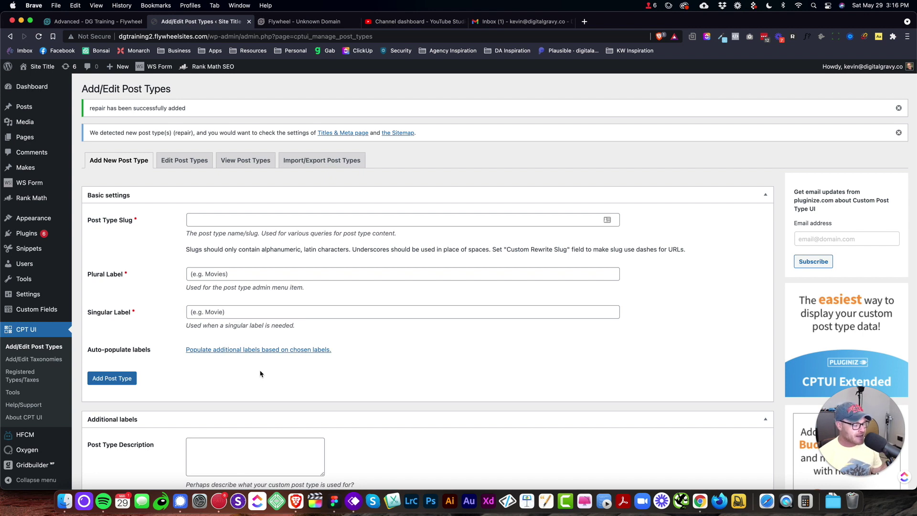
mouse_move(27, 168)
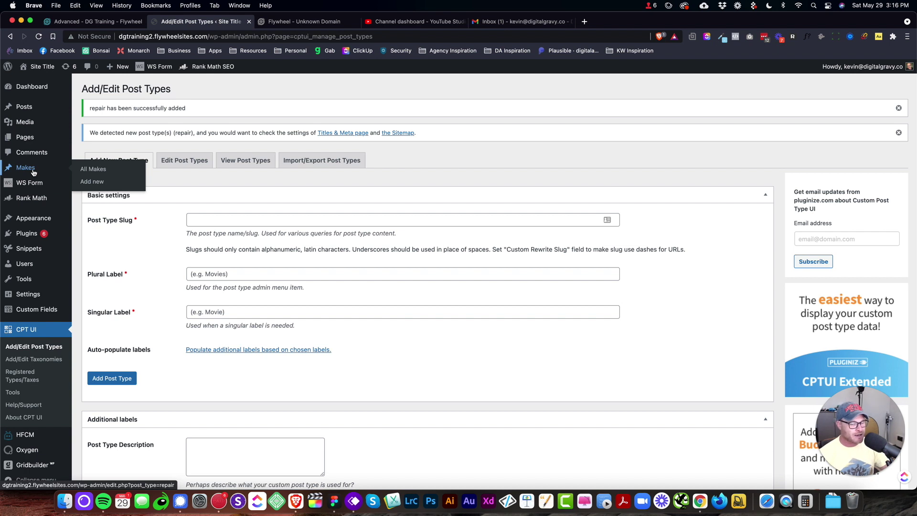
click(94, 170)
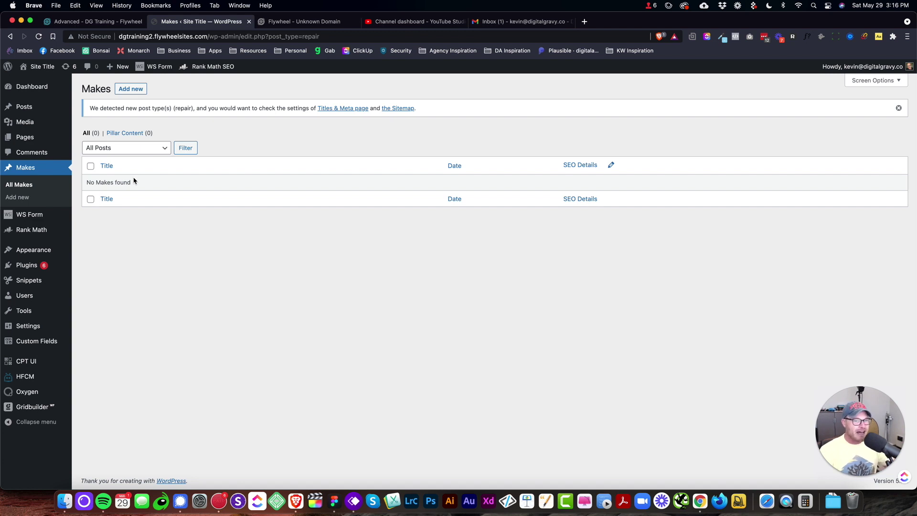
Step: Start a new Make, dismiss the block editor welcome guide, and check the BMW and Mercedes Repair entries in Whimsical
click(127, 91)
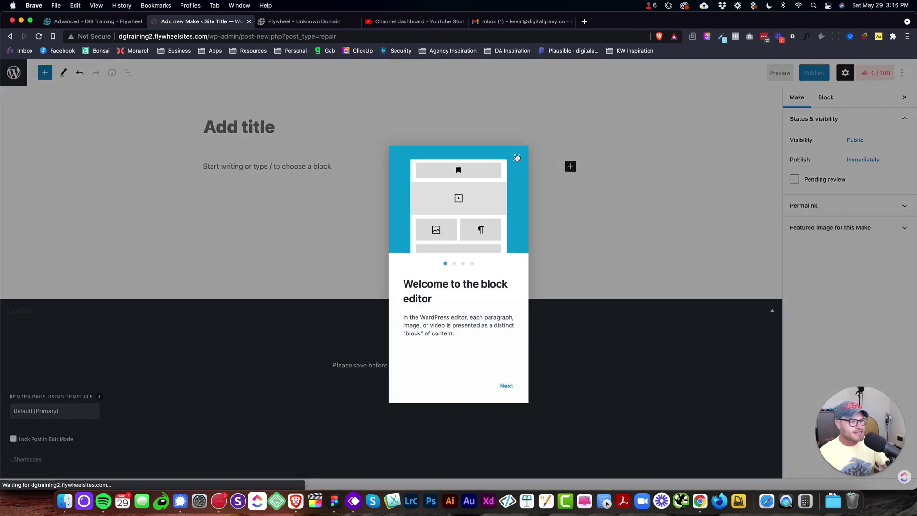
click(515, 157)
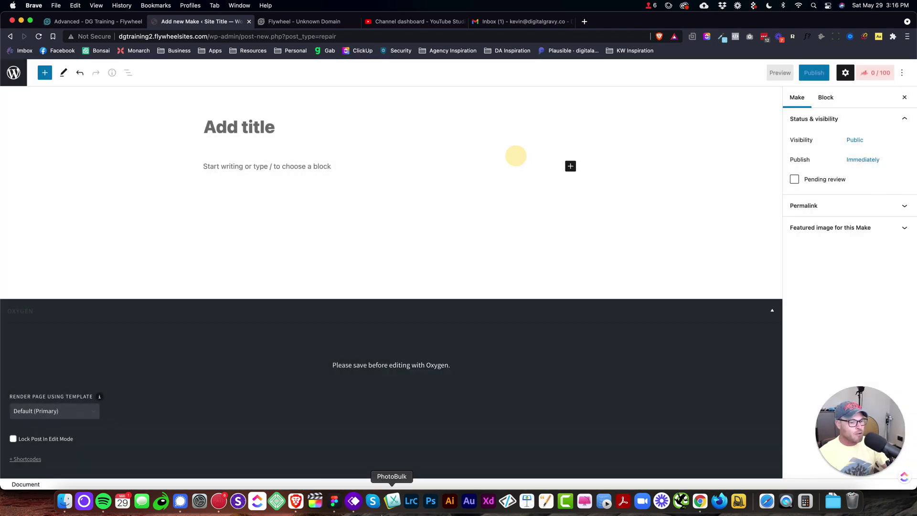
click(353, 501)
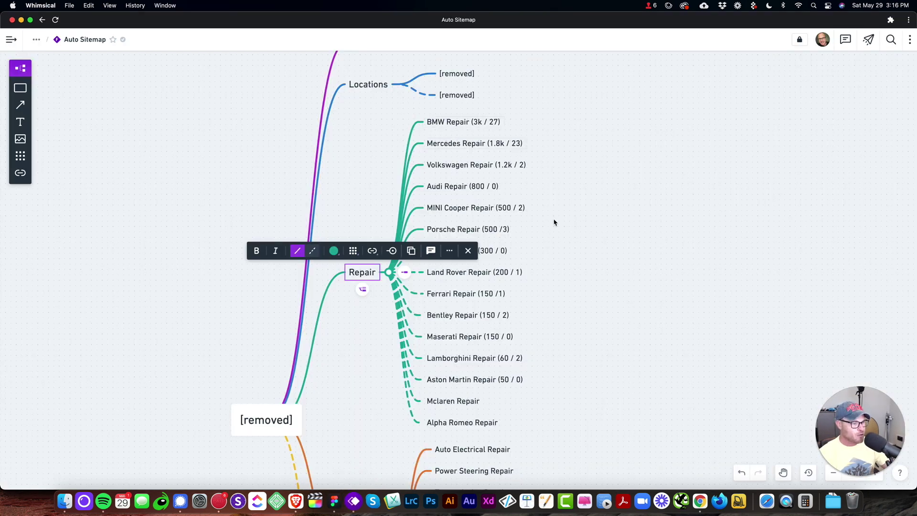
click(484, 123)
click(483, 144)
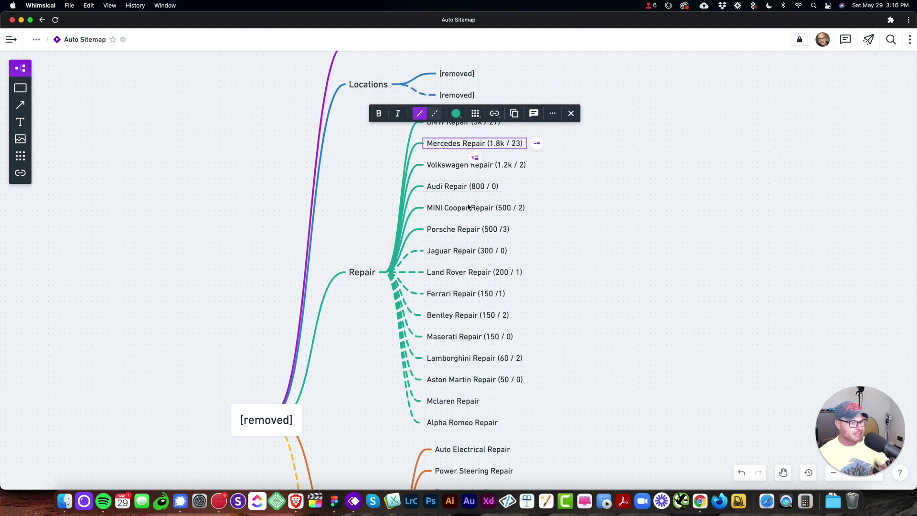
click(295, 501)
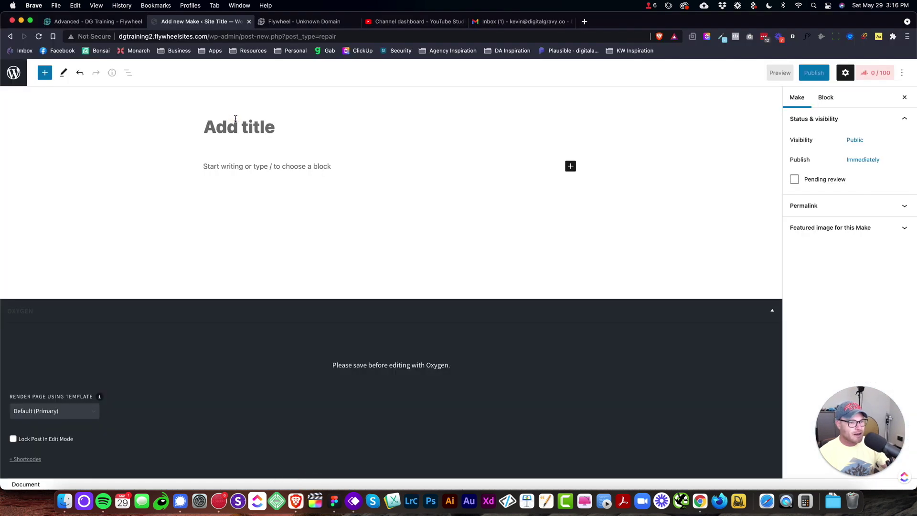
Step: Title the new Make BMW
text(Bmw)
key(BackSpace)
key(BackSpace)
text(<W)
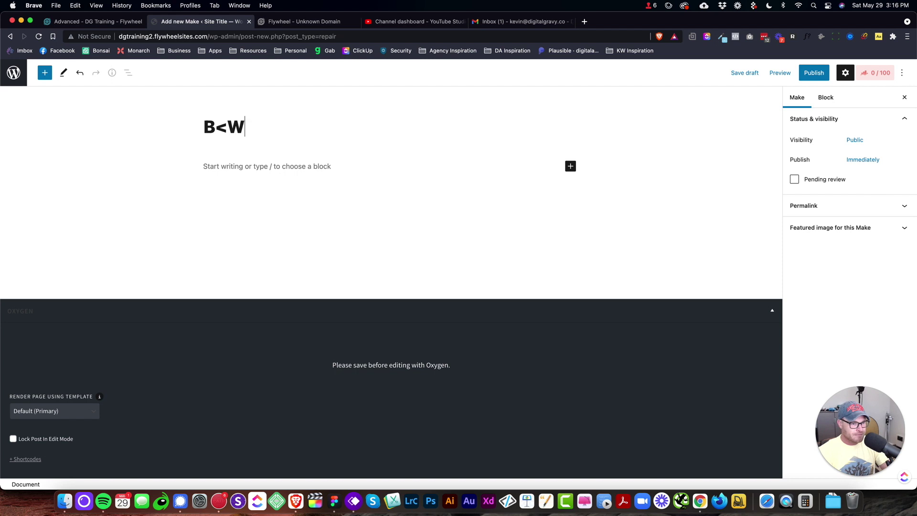
key(BackSpace)
key(BackSpace)
text(MW)
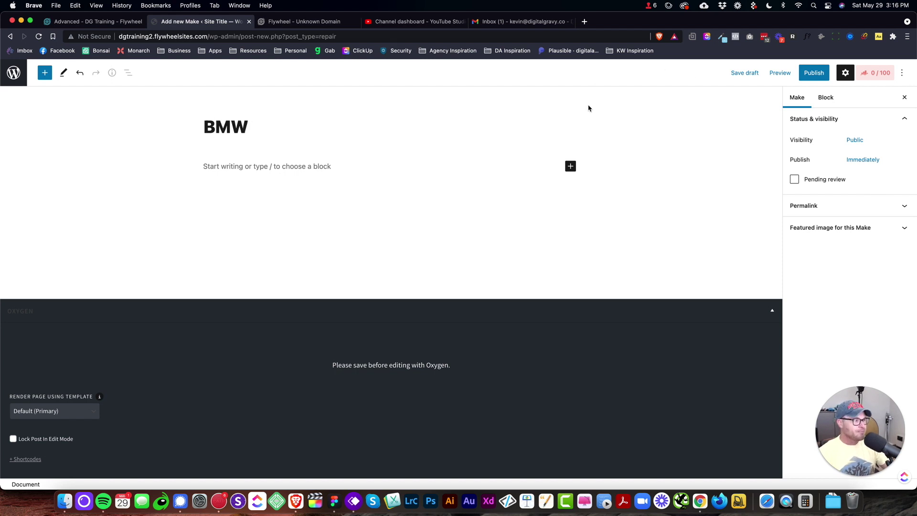
Step: Publish the BMW entry and return to the list of Makes
click(813, 73)
click(802, 73)
click(14, 73)
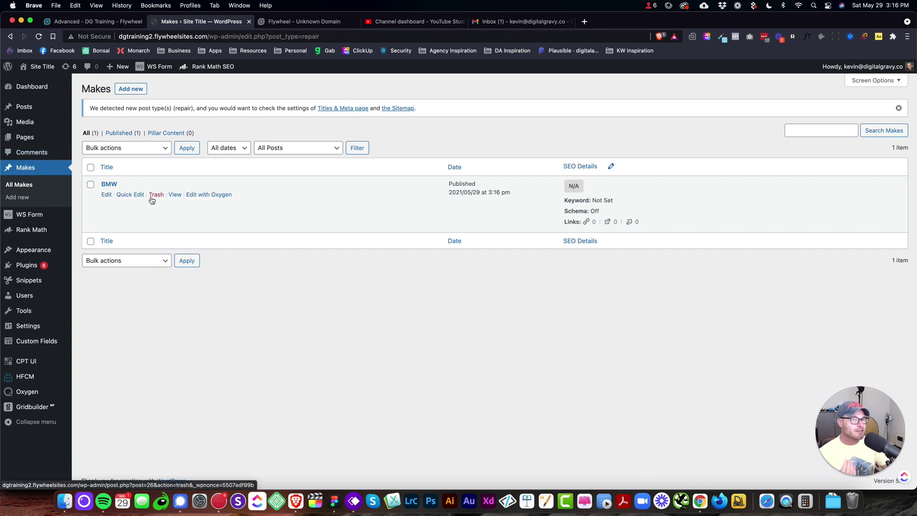
Step: View the published BMW page and examine the repair segment of its URL
mouse_move(29, 139)
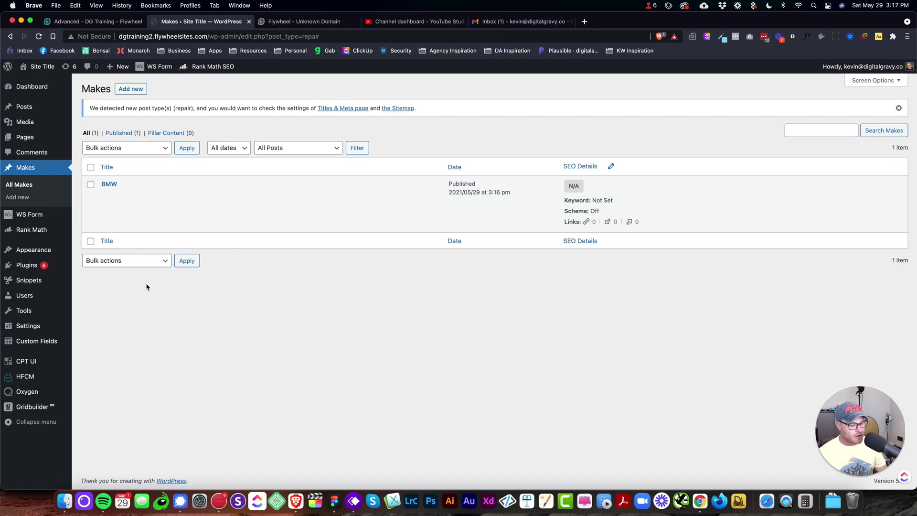
click(164, 311)
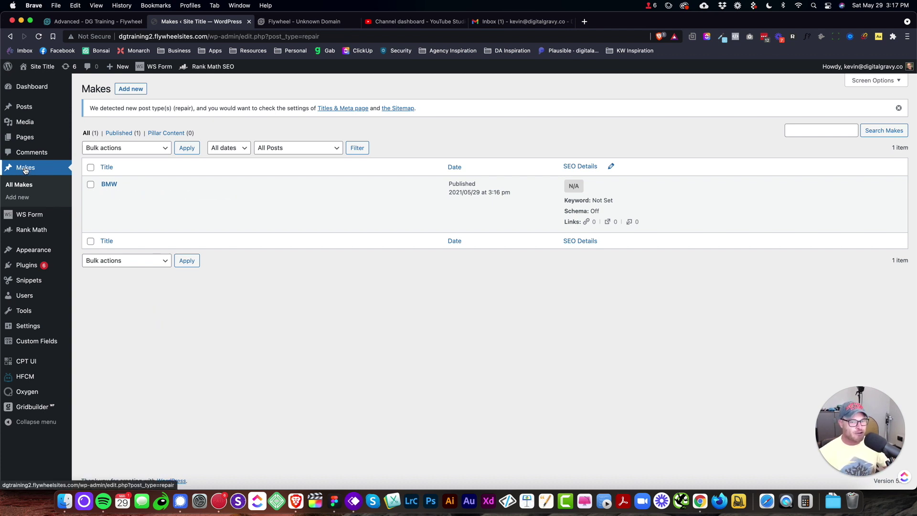
mouse_move(108, 186)
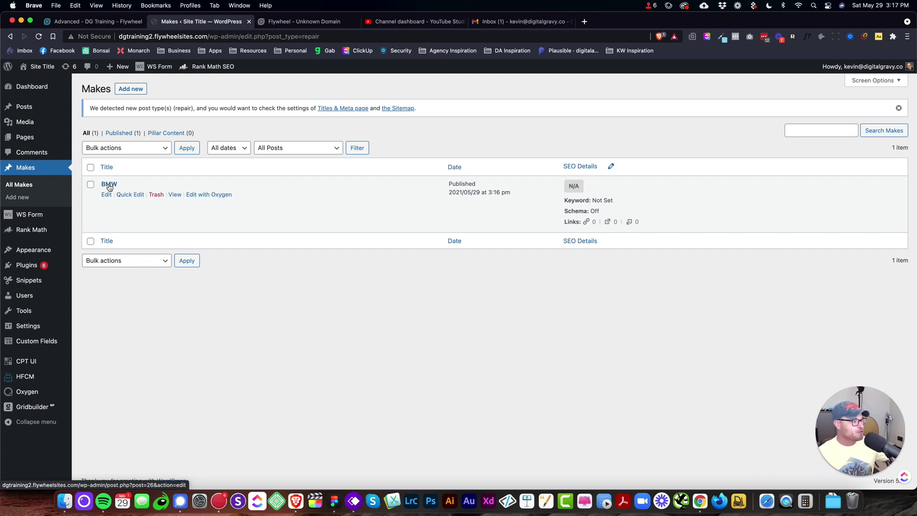
click(175, 196)
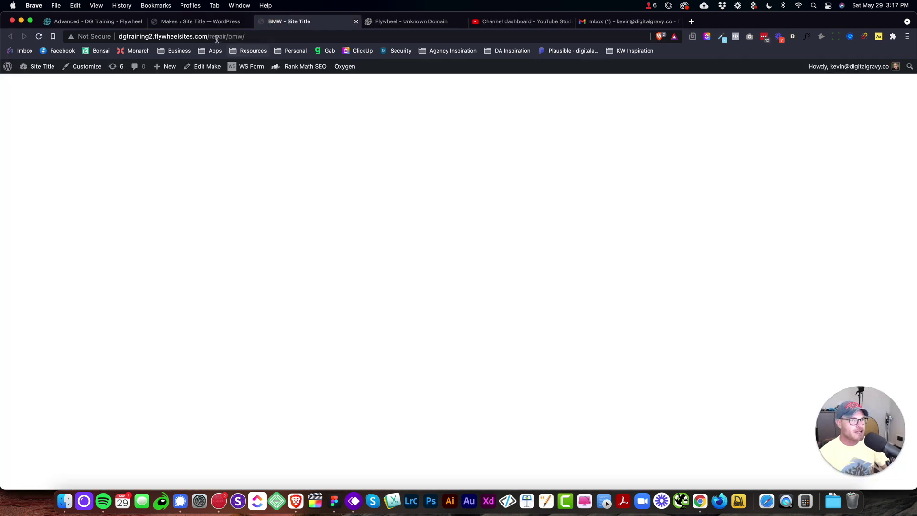
drag(209, 37, 228, 37)
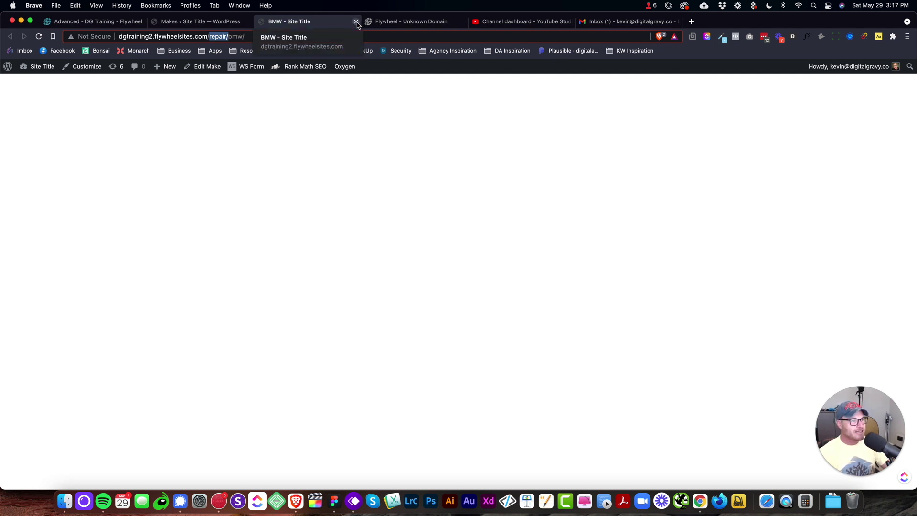
click(256, 128)
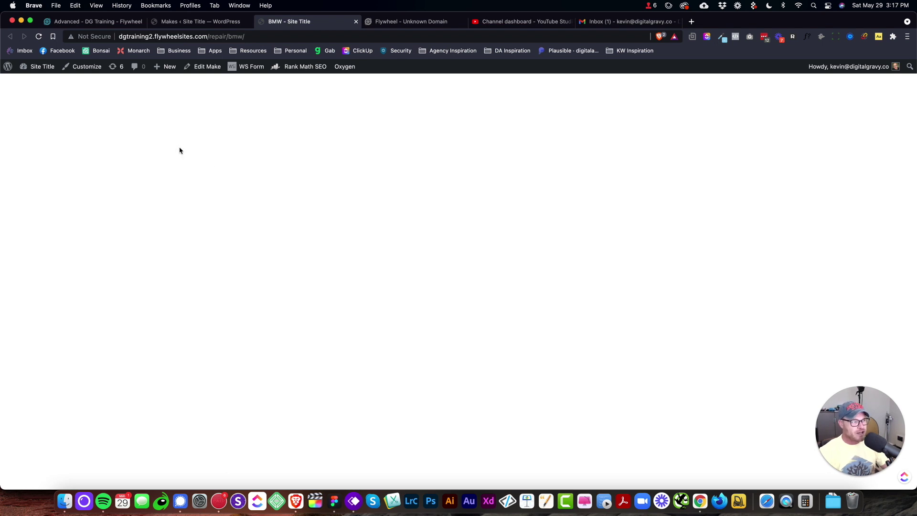
Step: Open the site customizer from the BMW page
click(84, 66)
click(201, 21)
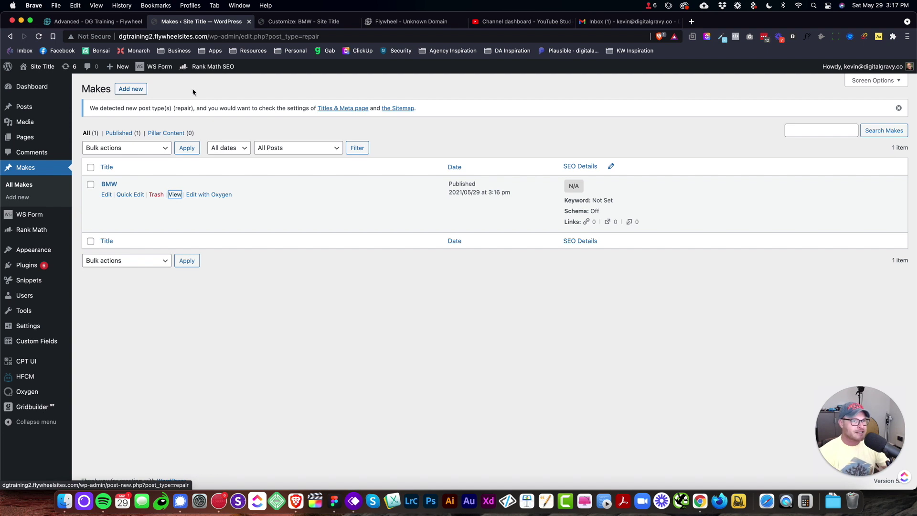
click(291, 21)
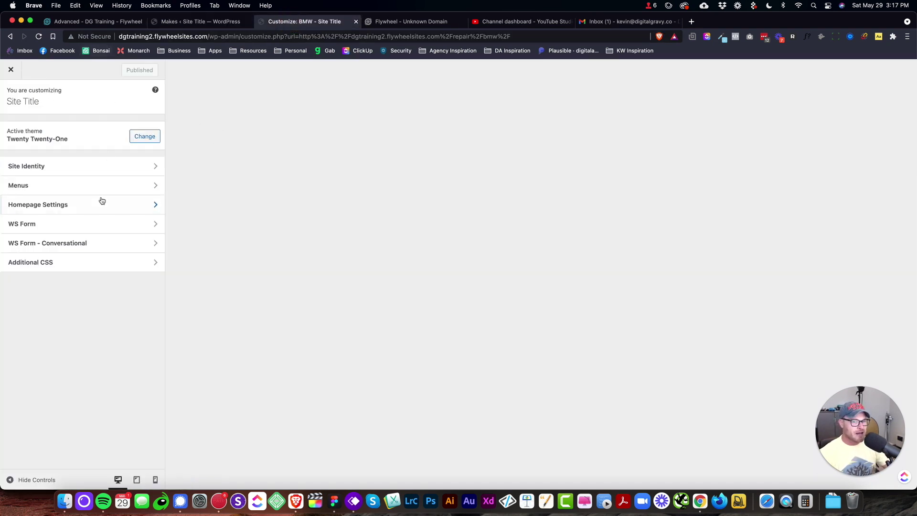
Step: Create a new site menu named Nav in the customizer
click(89, 191)
click(125, 203)
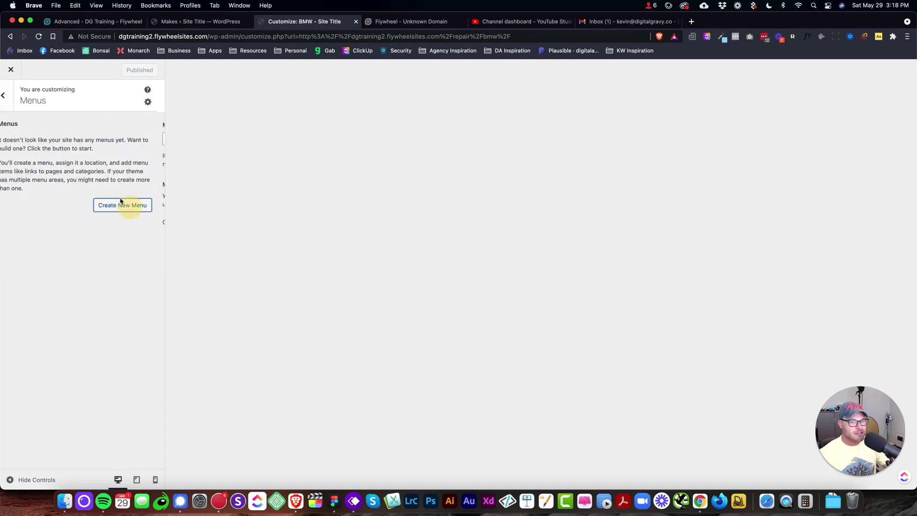
click(102, 140)
text(Nav)
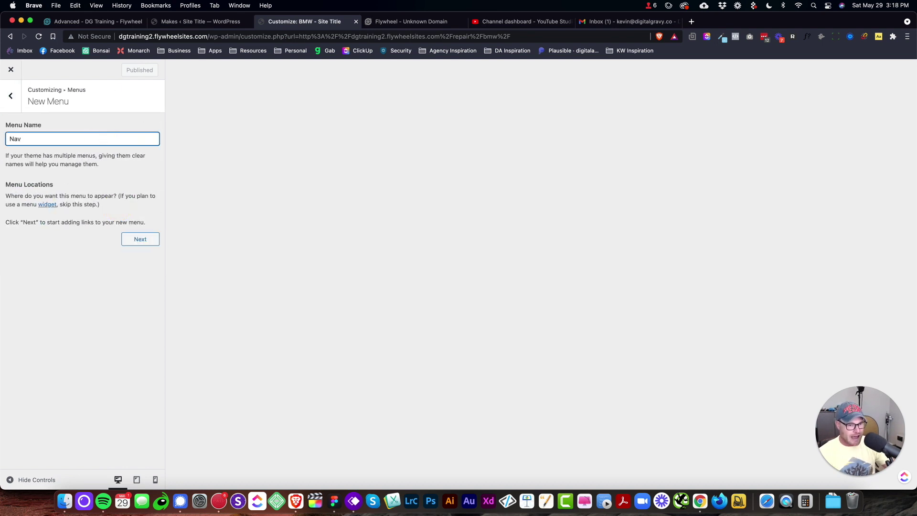
click(139, 239)
Step: Start adding items to the Nav menu, and make the field for a new Make ready for entry
click(128, 188)
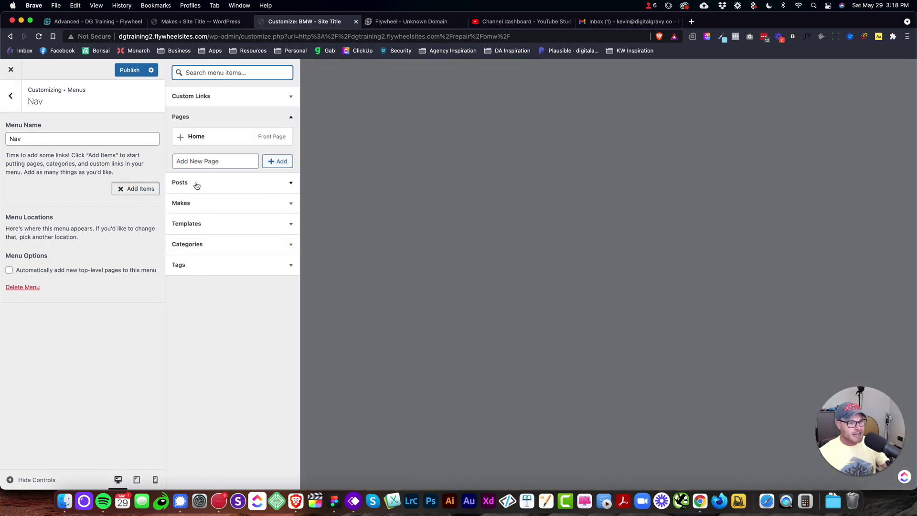
click(184, 203)
click(218, 200)
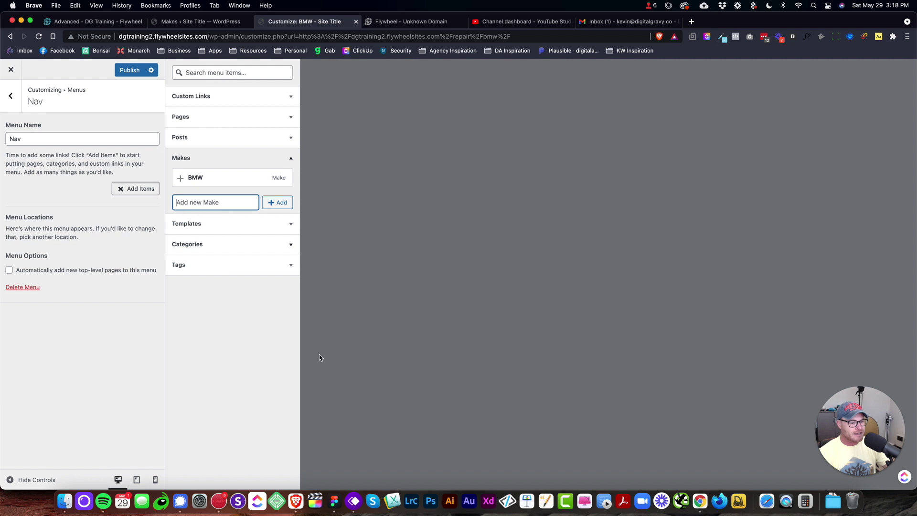
Step: Switch to Whimsical, shrink its window, and place it over the empty preview area beside the menu item list
click(354, 501)
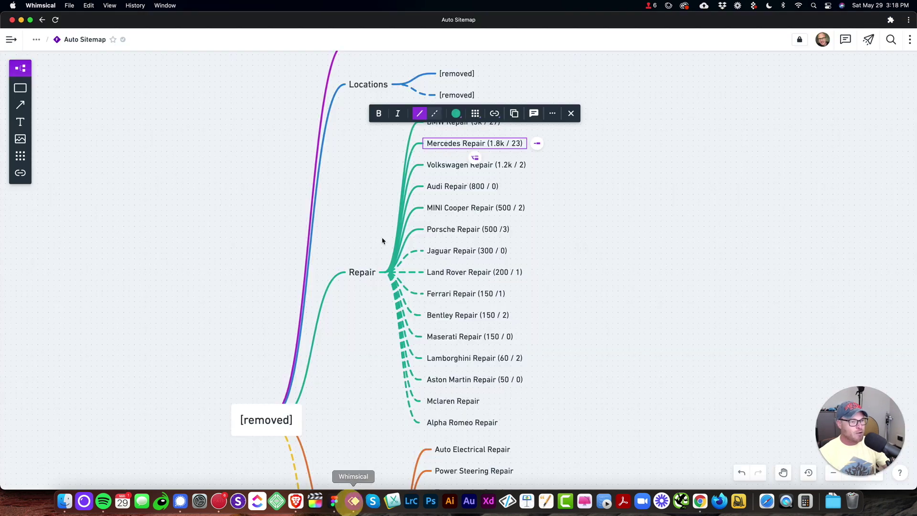
drag(3, 13, 637, 141)
drag(738, 153, 515, 87)
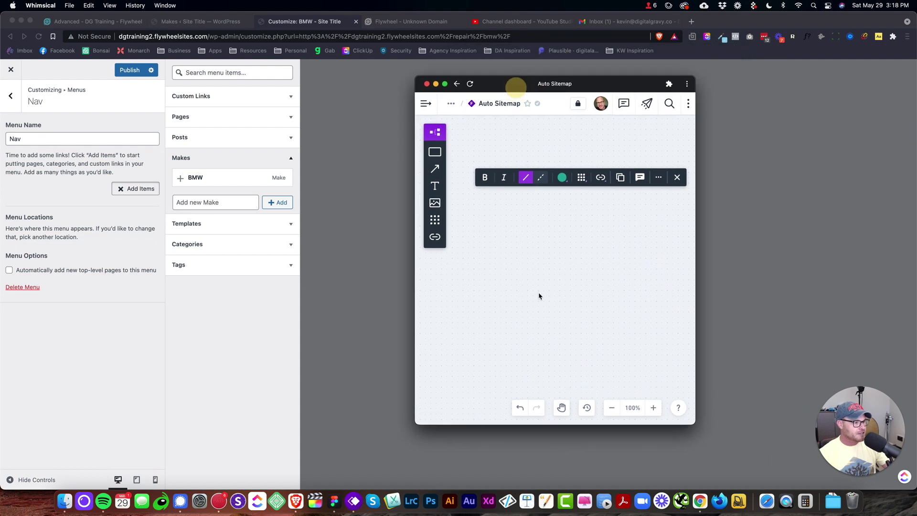
Step: Create Porsche and Audi as new Makes from the Nav menu's item list in the customizer
scroll(559, 286, left, 3)
click(615, 277)
click(216, 203)
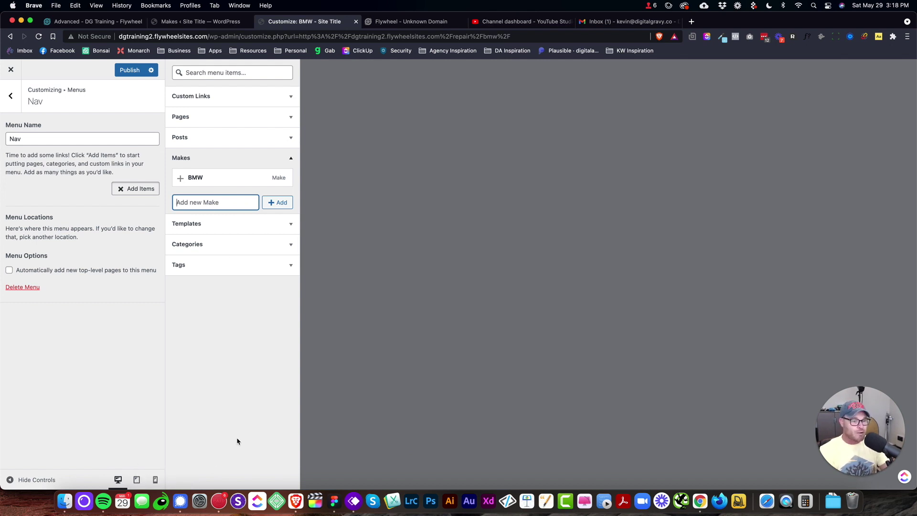
text(Pr)
text(orsche)
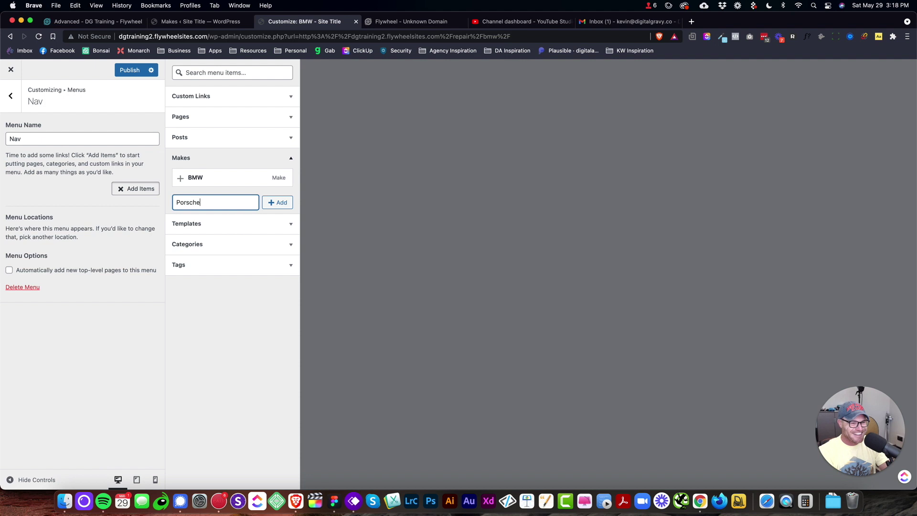
key(Return)
click(233, 223)
text(Audi)
key(Return)
Step: Create Volkswagen and Mercedes as new Makes from the menu's item list
click(218, 239)
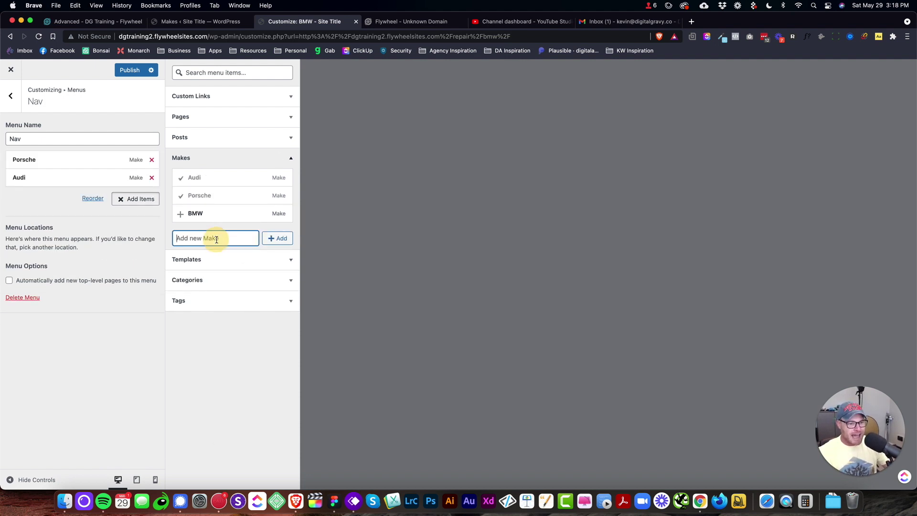
text(Volkswagen)
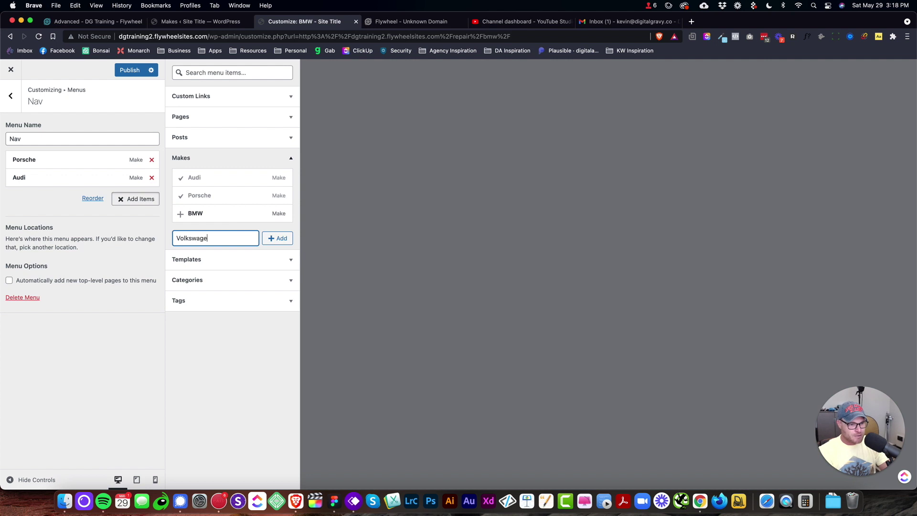
key(Return)
click(212, 256)
text(Mercedes)
key(Return)
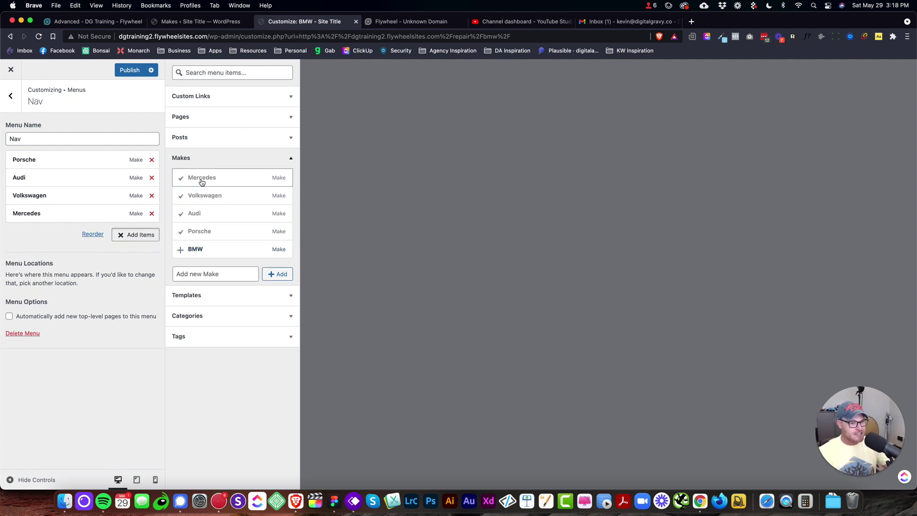
Step: Consult the Repair branch of the sitemap in Whimsical, and create Jaguar as another new Make in the customizer
click(210, 276)
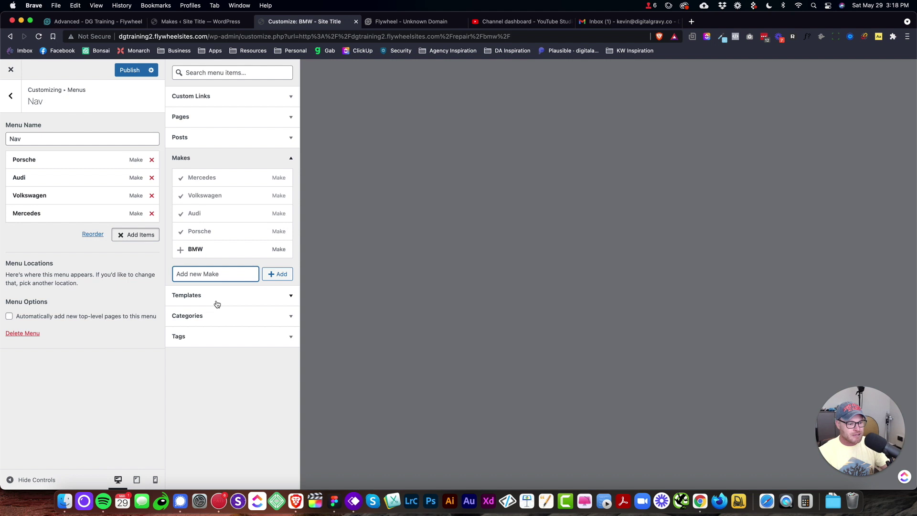
click(353, 501)
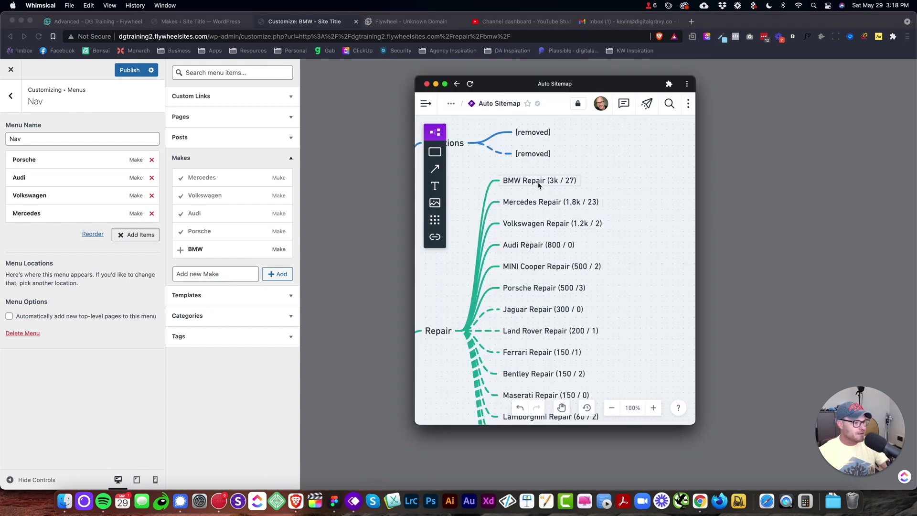
click(324, 251)
click(230, 273)
text(Jaguar)
key(Return)
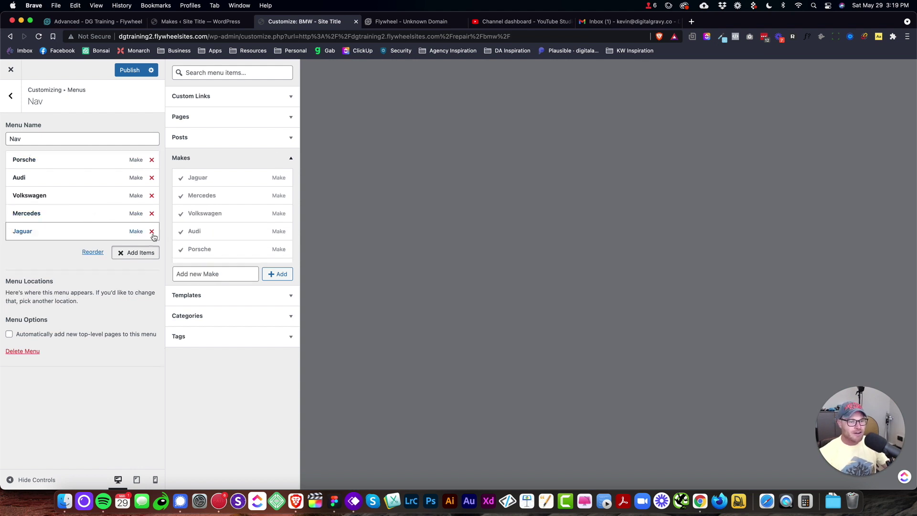
Step: Remove all five makes from the Nav menu, then publish the changes and close the customizer
click(151, 231)
click(151, 213)
click(151, 195)
click(151, 177)
click(151, 159)
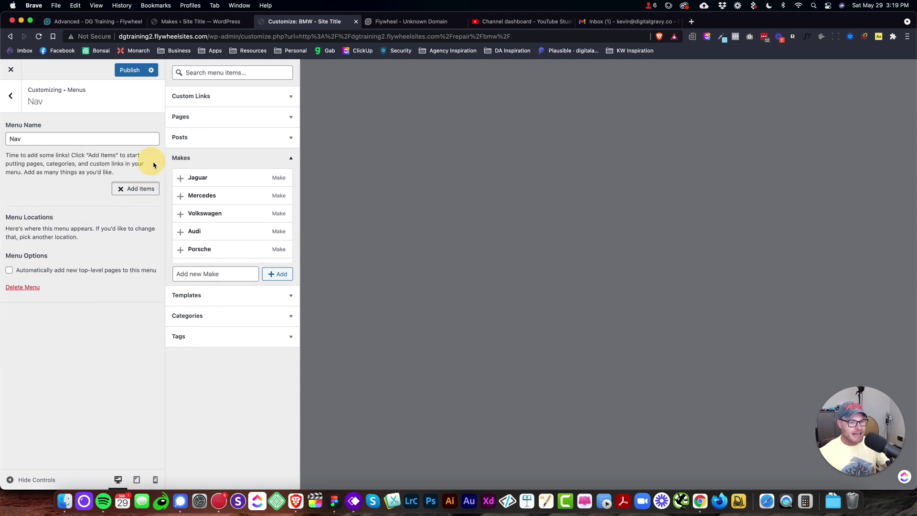
click(128, 70)
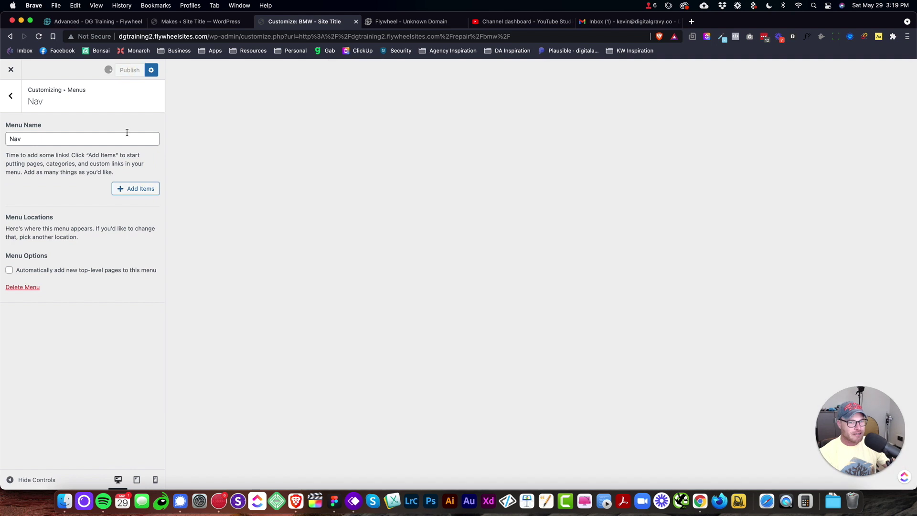
click(10, 69)
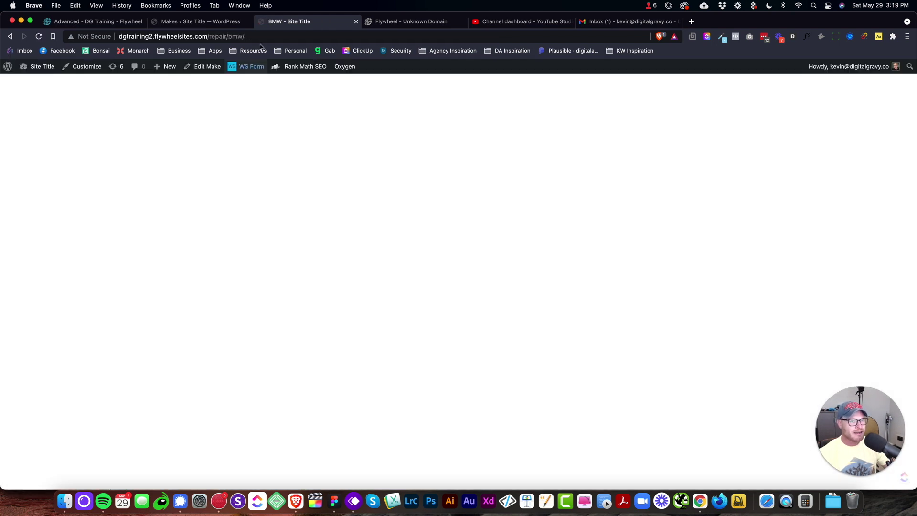
Step: Close the BMW page, Flywheel domain, YouTube and Gmail tabs, and review the Makes list in the WordPress admin
click(355, 22)
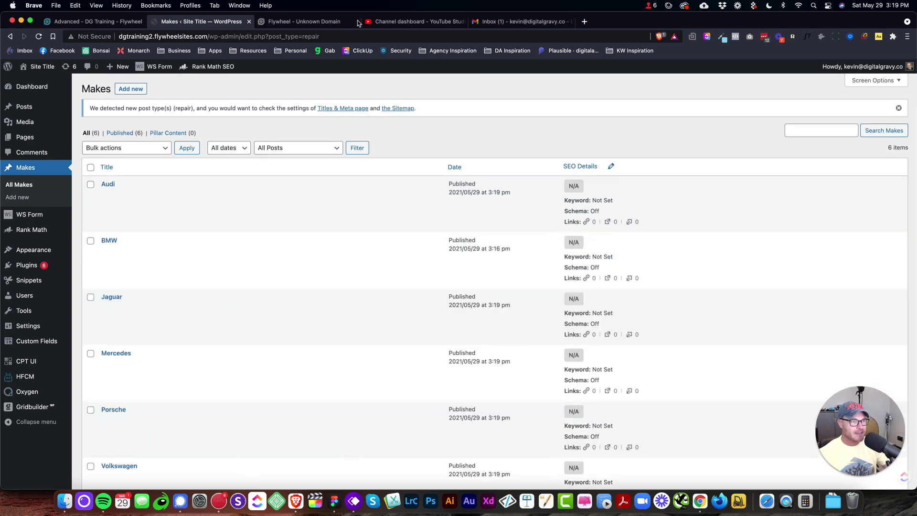
click(356, 21)
click(355, 21)
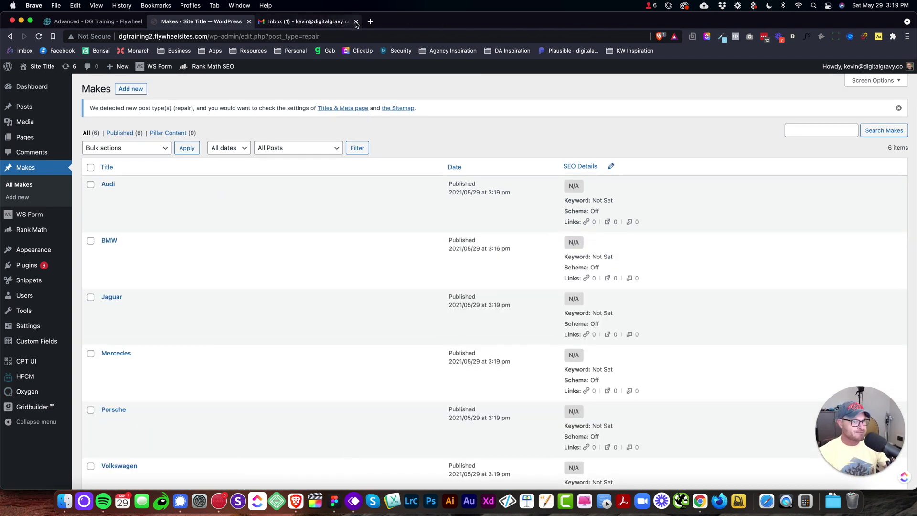
click(356, 21)
scroll(148, 226, down, 2)
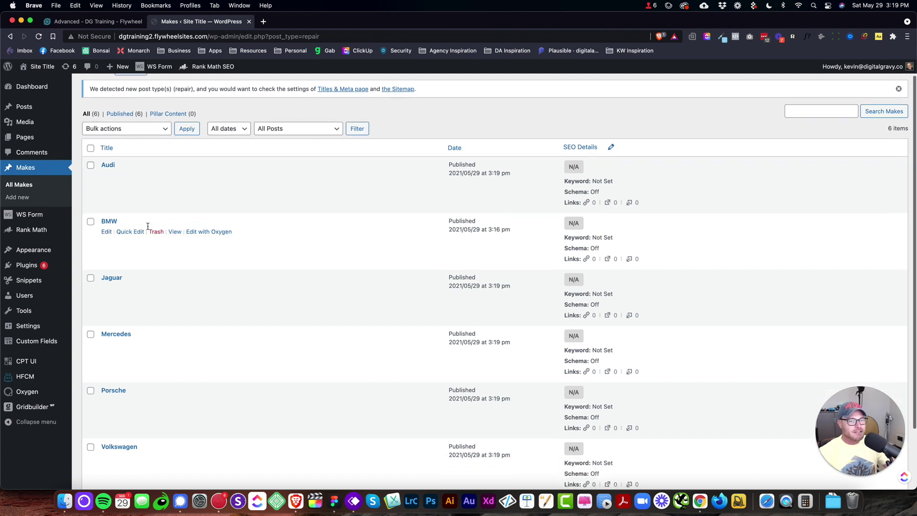
scroll(147, 227, down, 3)
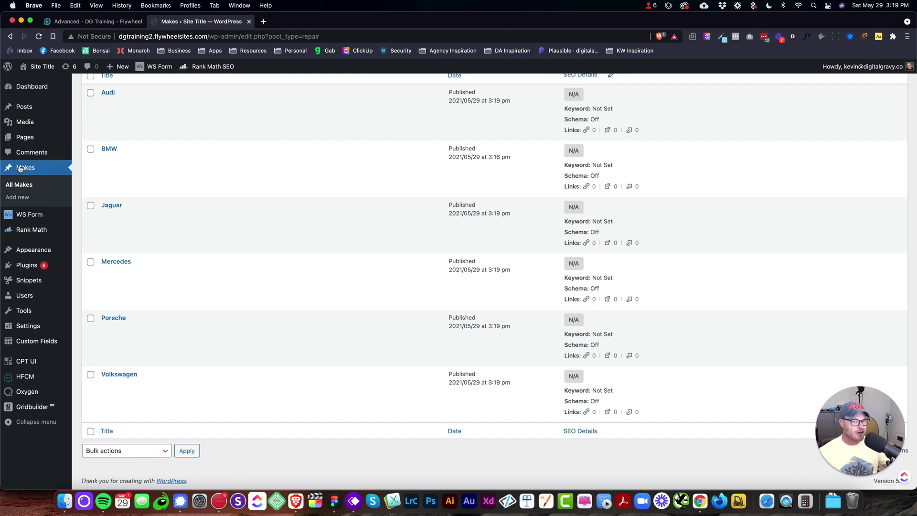
Step: Create a new WordPress page titled Makes and publish it
click(25, 137)
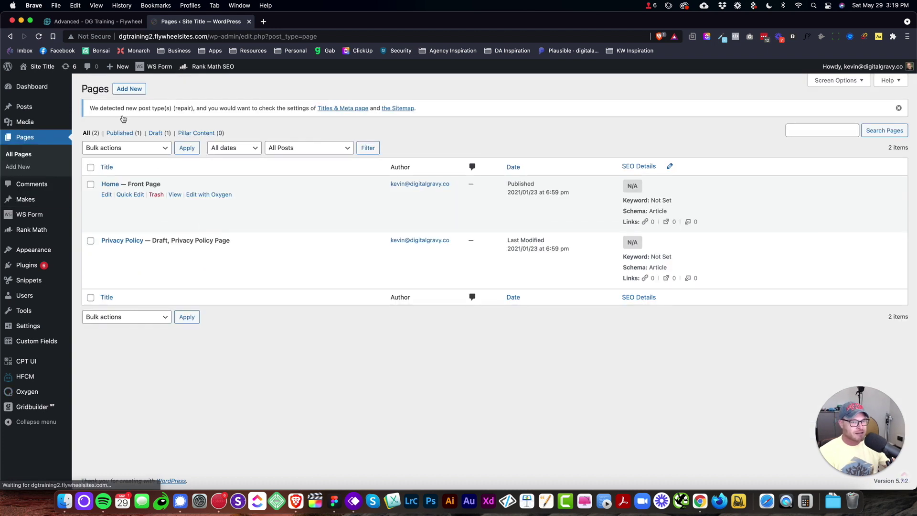
click(132, 92)
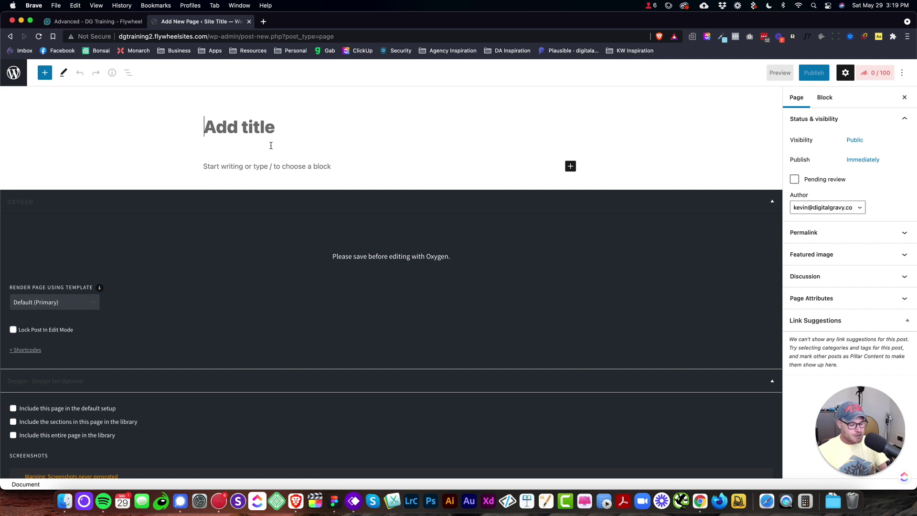
text(Makes)
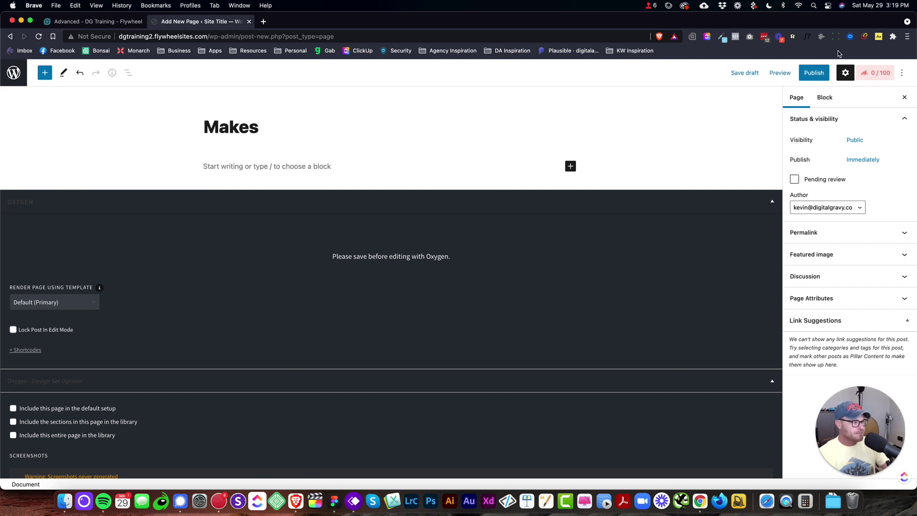
click(826, 74)
click(826, 72)
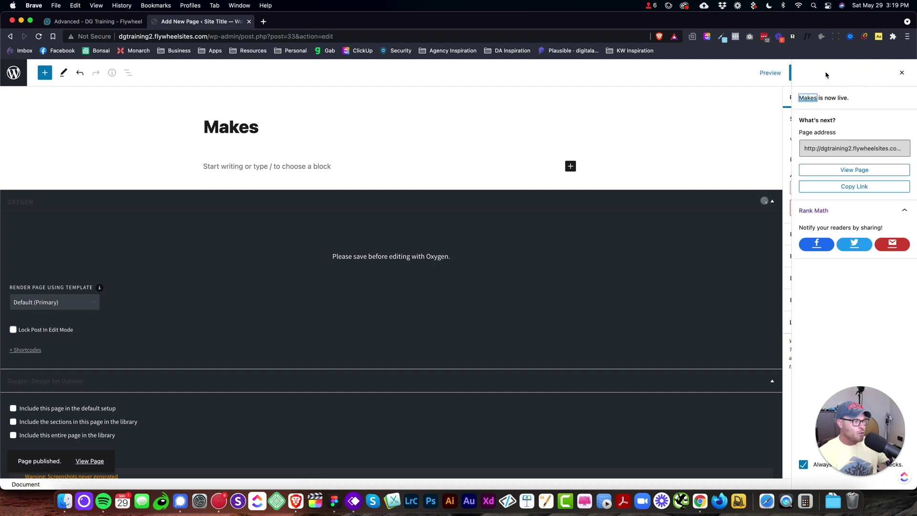
click(903, 74)
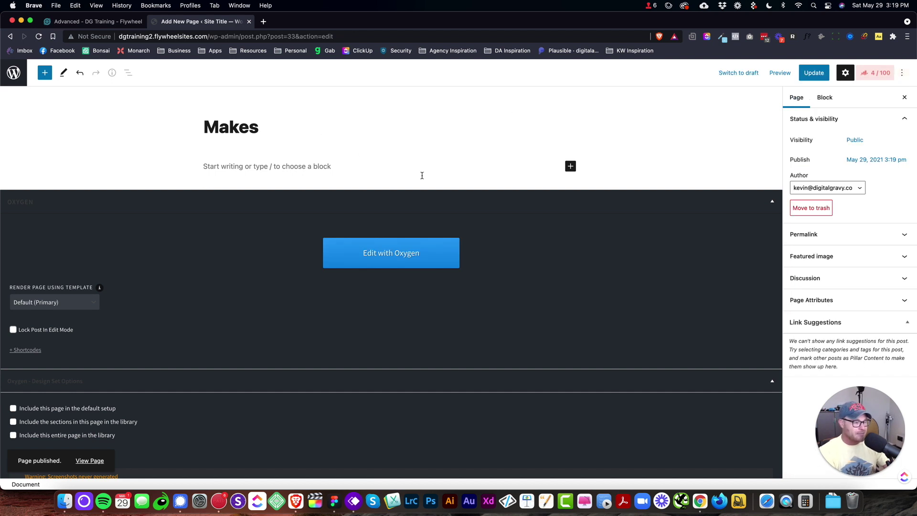
Step: Open the Makes page in the Oxygen builder and add a Section to it
click(398, 264)
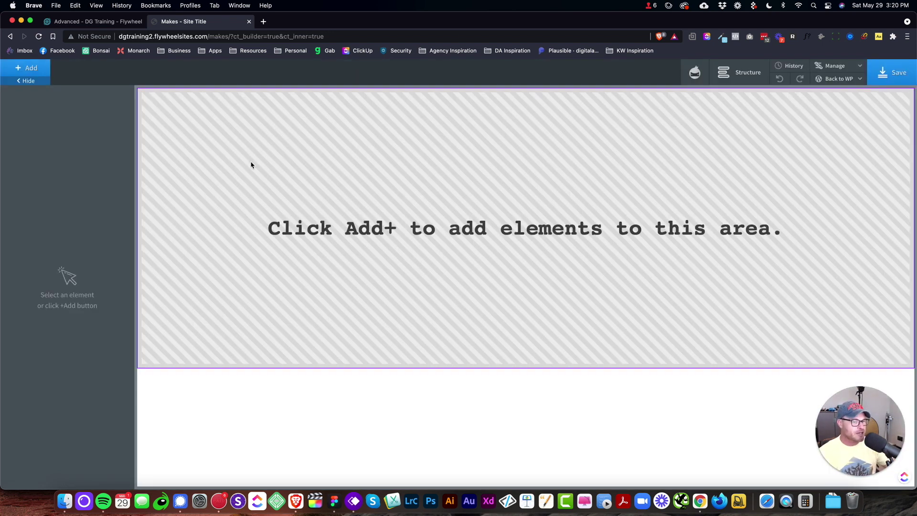
click(37, 70)
text(s)
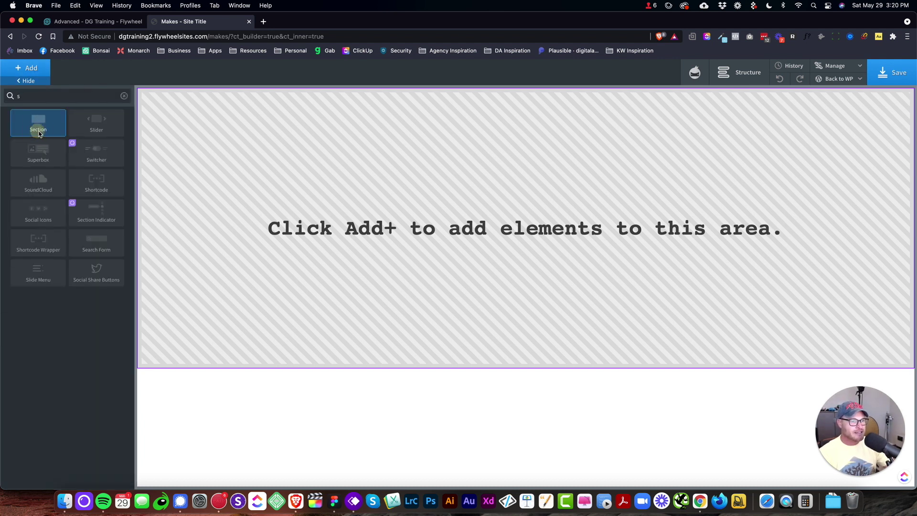
click(37, 126)
Step: Add a Heading inside the section and set its text to "Choose Your Vehicle"
click(30, 67)
text(head)
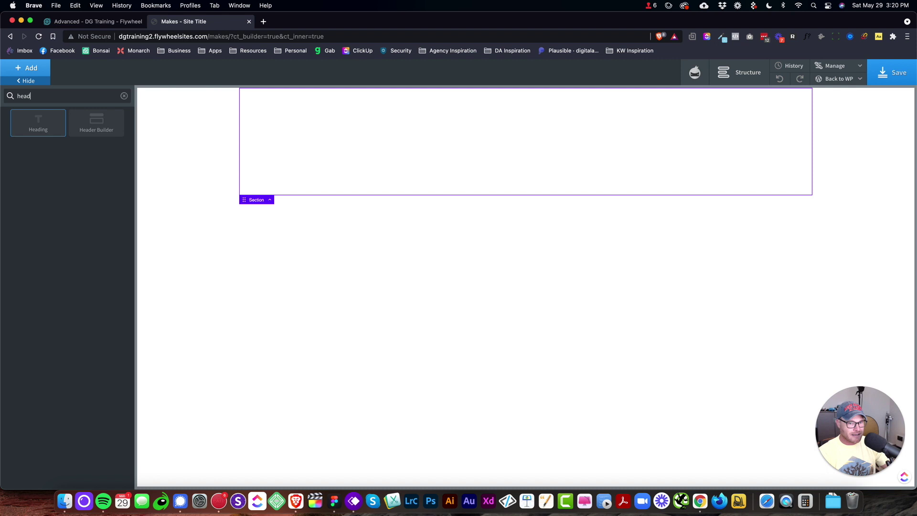
click(30, 128)
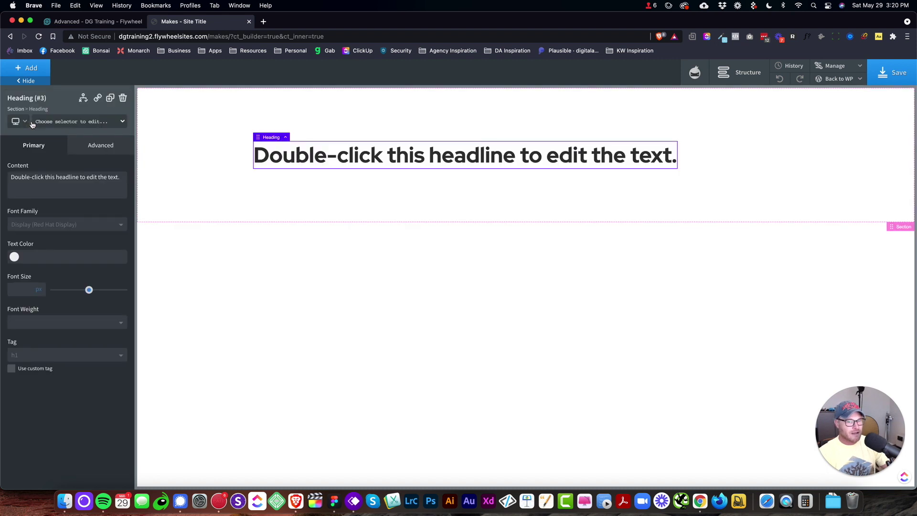
double_click(329, 146)
text(Choos)
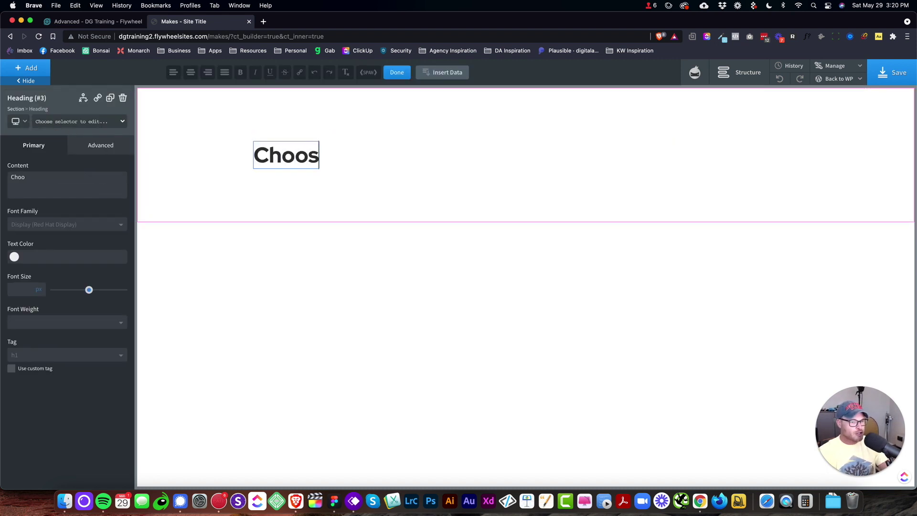
text(e Your Vehicle)
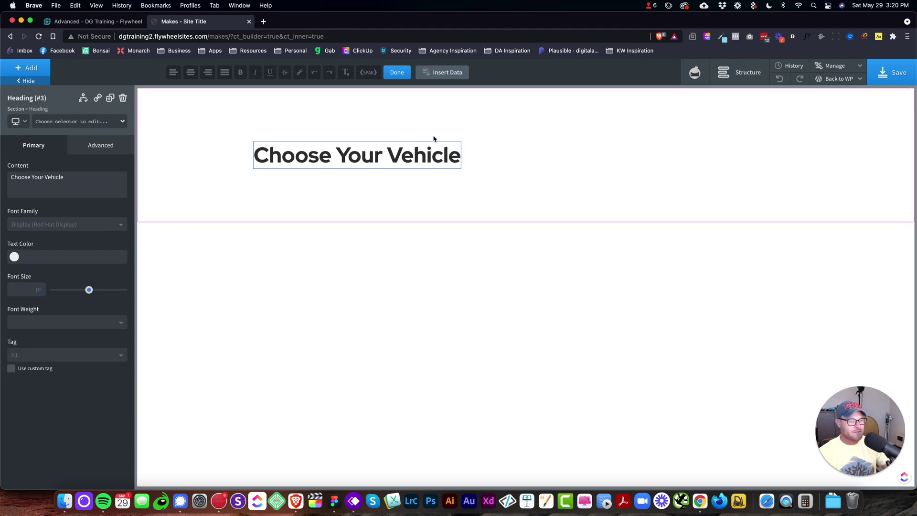
Step: Add a Repeater to the section, beneath the Choose Your Vehicle heading
click(250, 132)
click(59, 122)
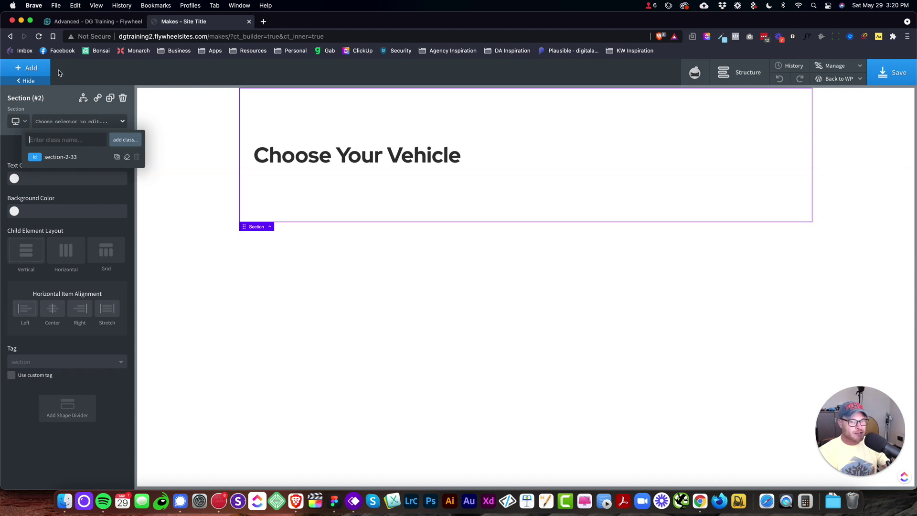
text(repe)
key(BackSpace)
key(BackSpace)
key(BackSpace)
key(BackSpace)
click(31, 69)
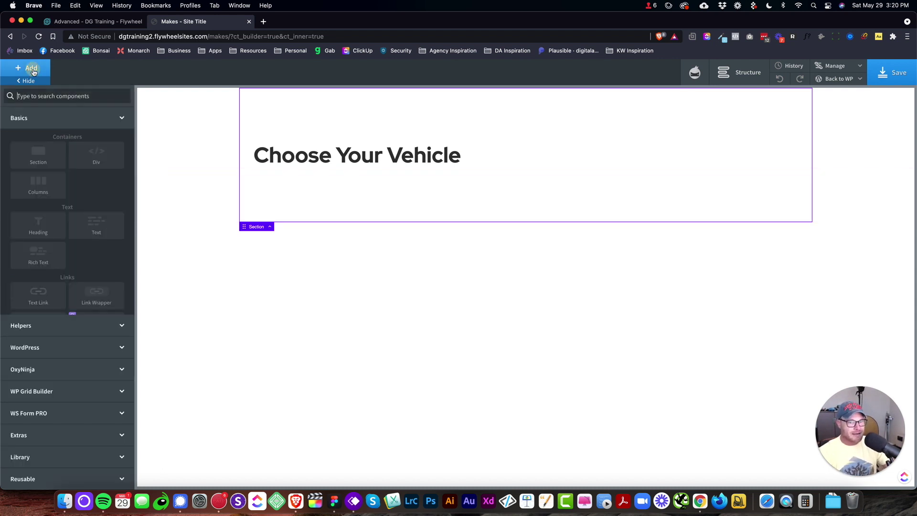
text(repe)
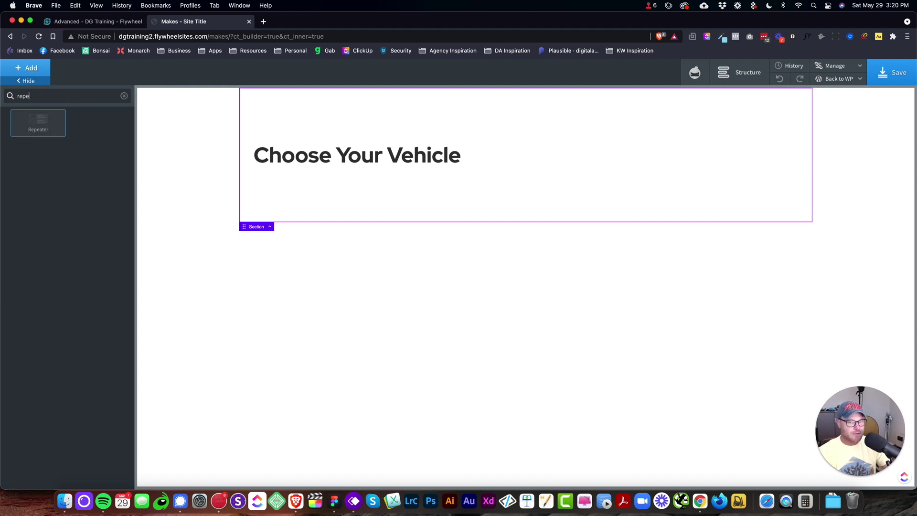
click(41, 124)
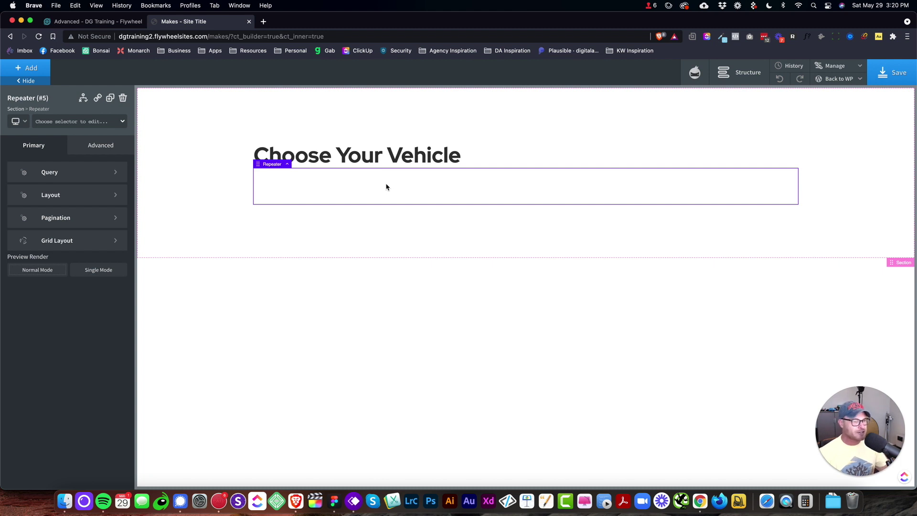
Step: Apply the owl--l class to the section that holds the heading and repeater
click(175, 125)
click(67, 123)
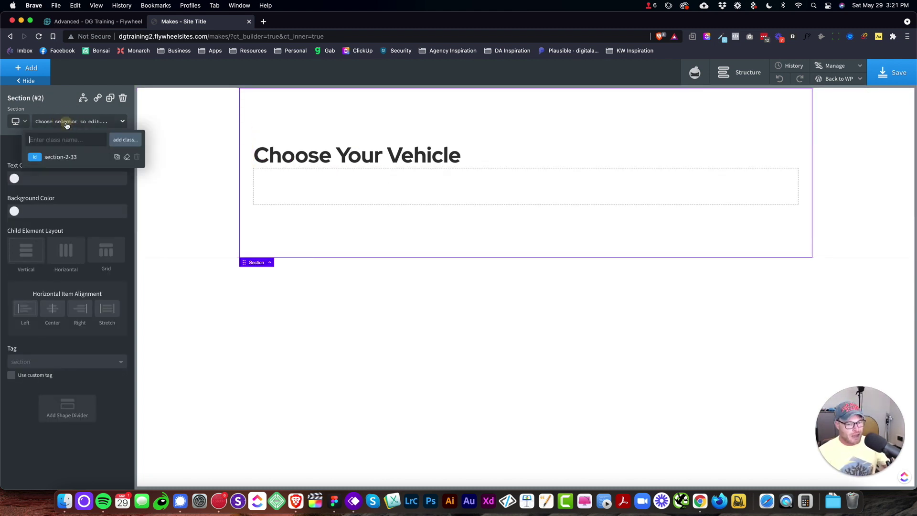
text(owl)
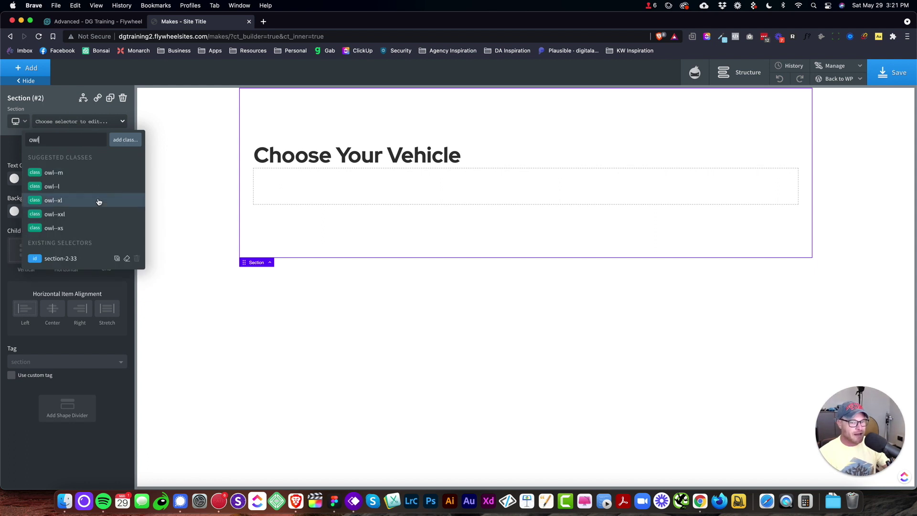
click(98, 187)
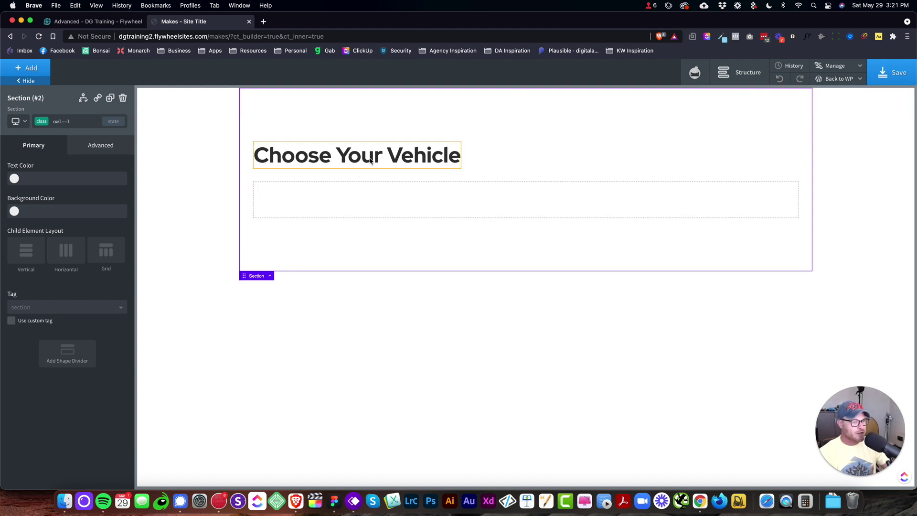
click(368, 195)
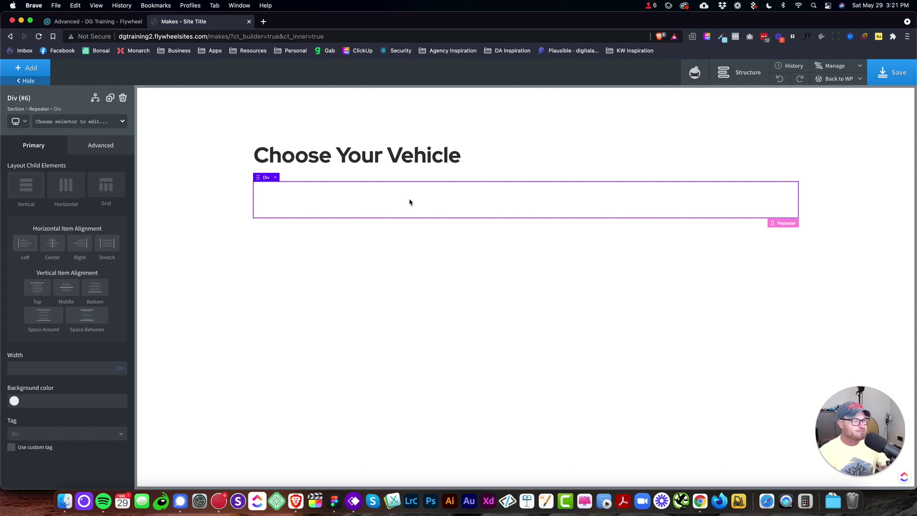
click(522, 159)
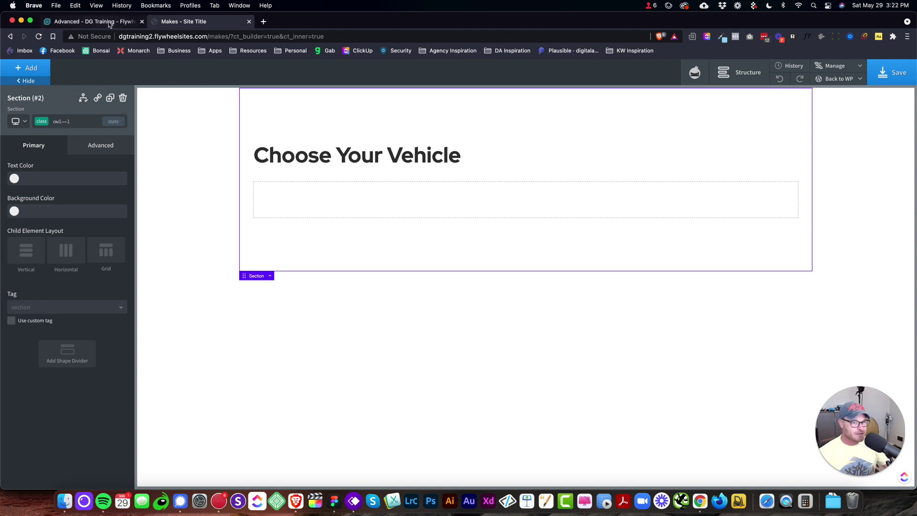
Step: Go to the WordPress admin, review the list of published Makes entries, and return to the Makes page in the builder
click(848, 79)
click(839, 95)
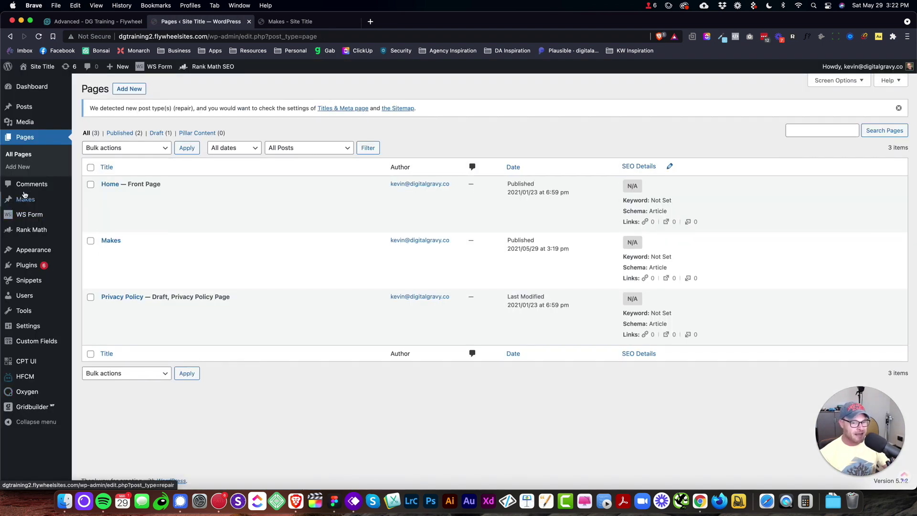
mouse_move(25, 198)
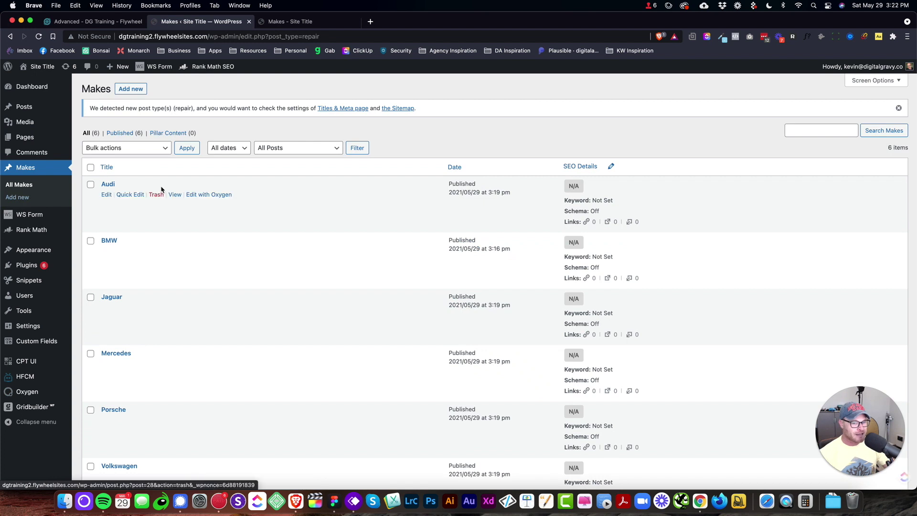
scroll(176, 163, down, 3)
scroll(175, 163, up, 3)
click(329, 21)
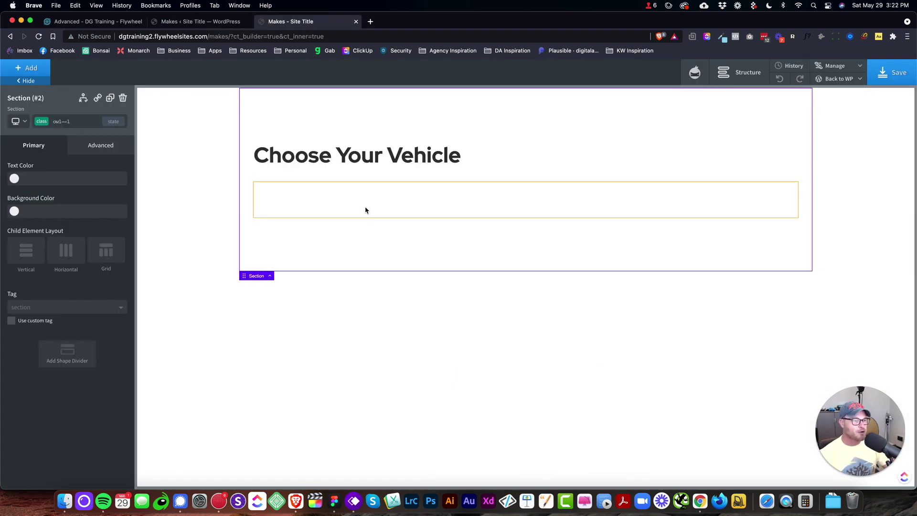
click(366, 209)
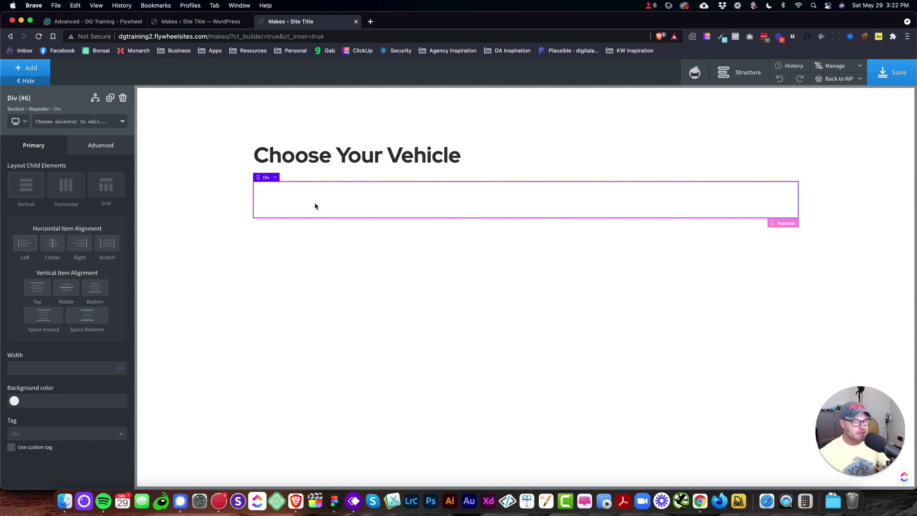
click(48, 121)
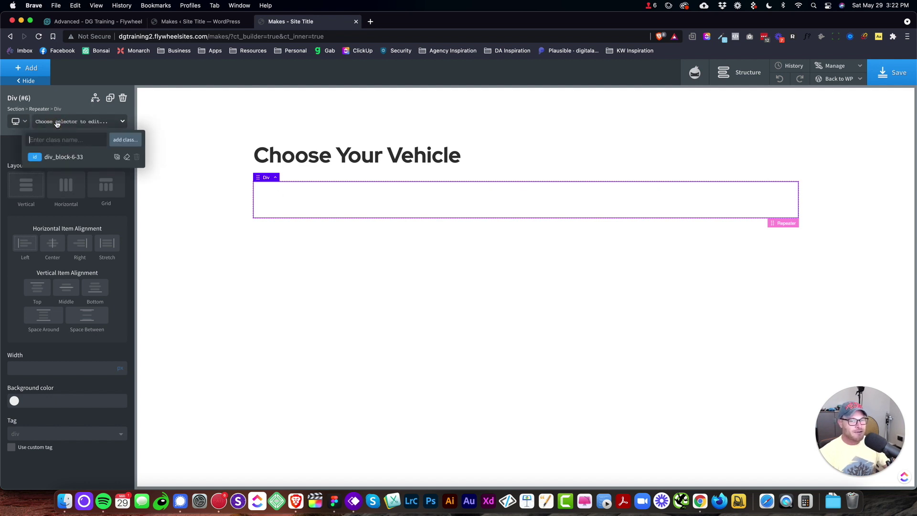
click(220, 245)
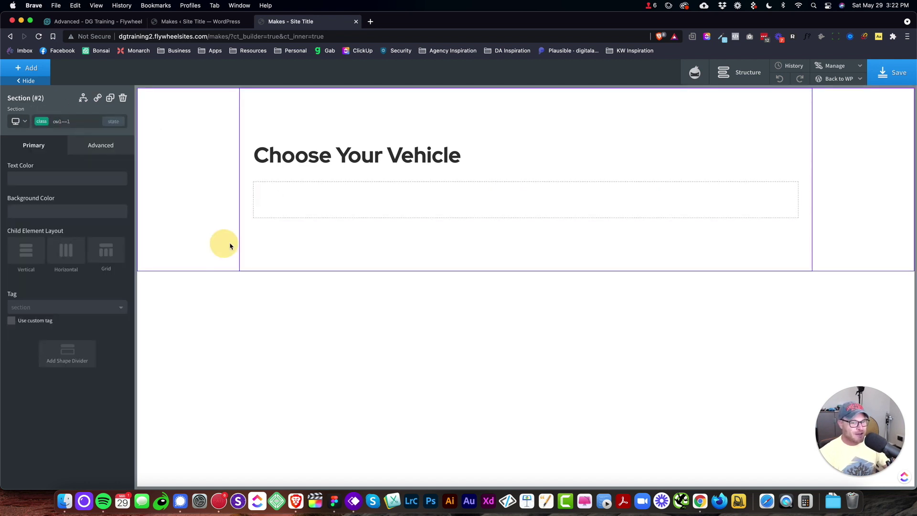
click(300, 203)
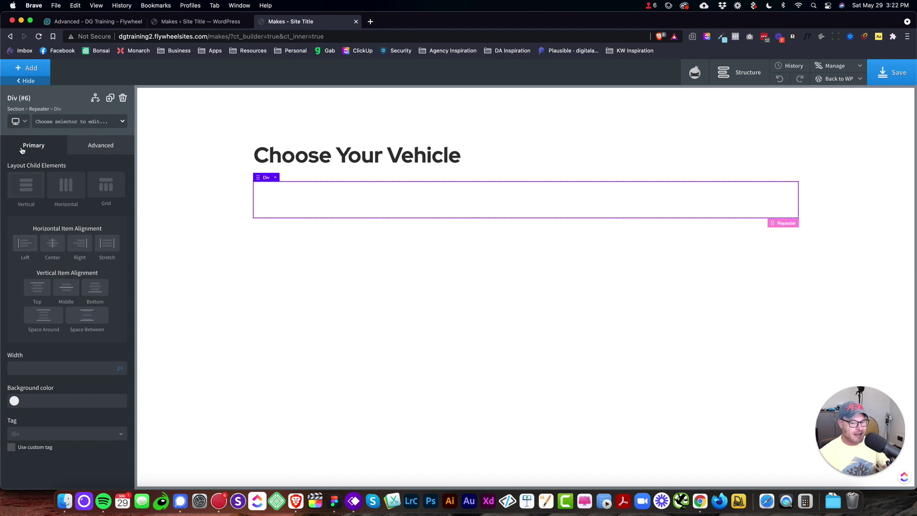
Step: Select the Repeater in the page structure and set its WP query to custom
click(755, 71)
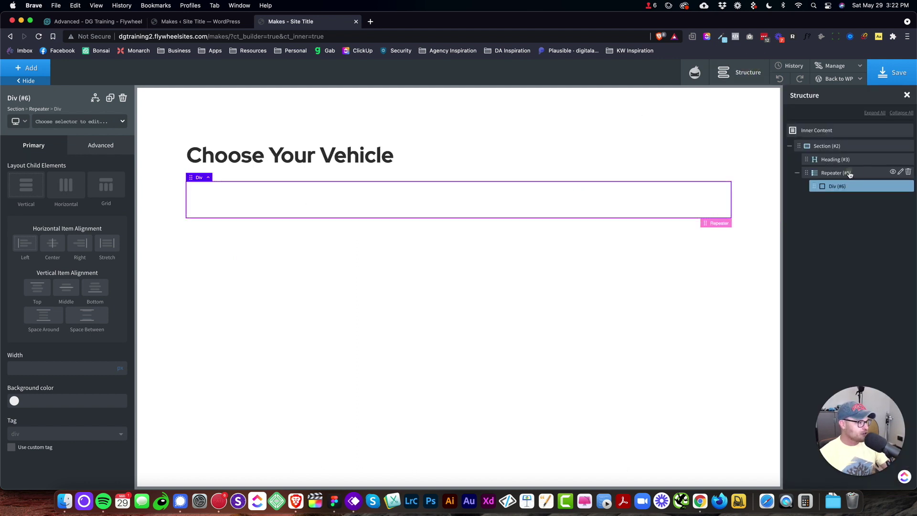
click(848, 173)
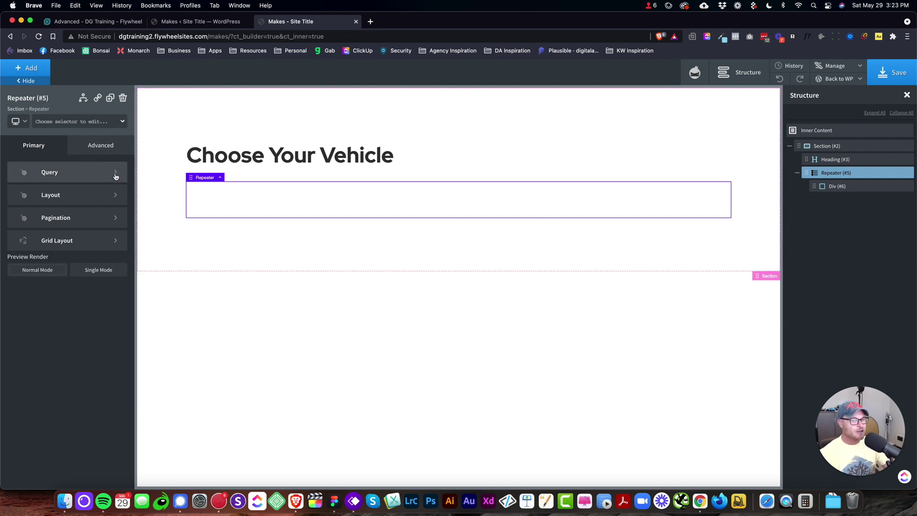
click(52, 173)
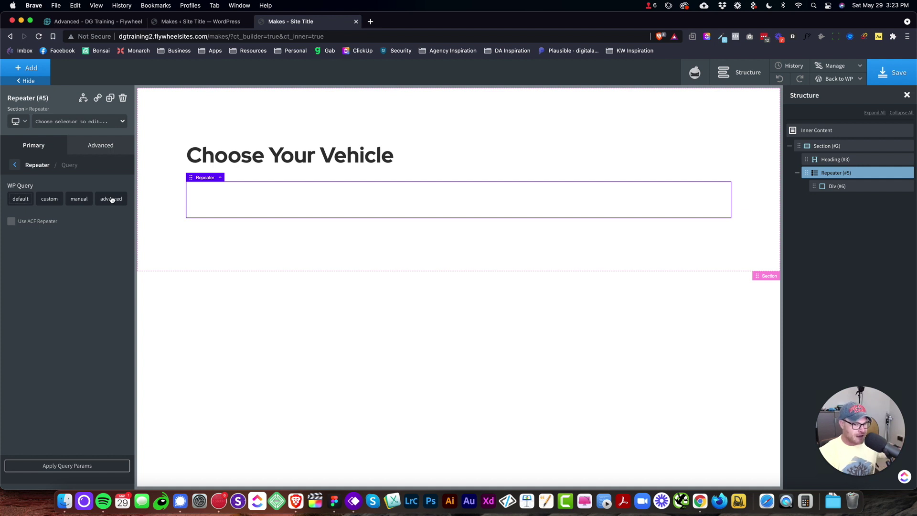
click(51, 200)
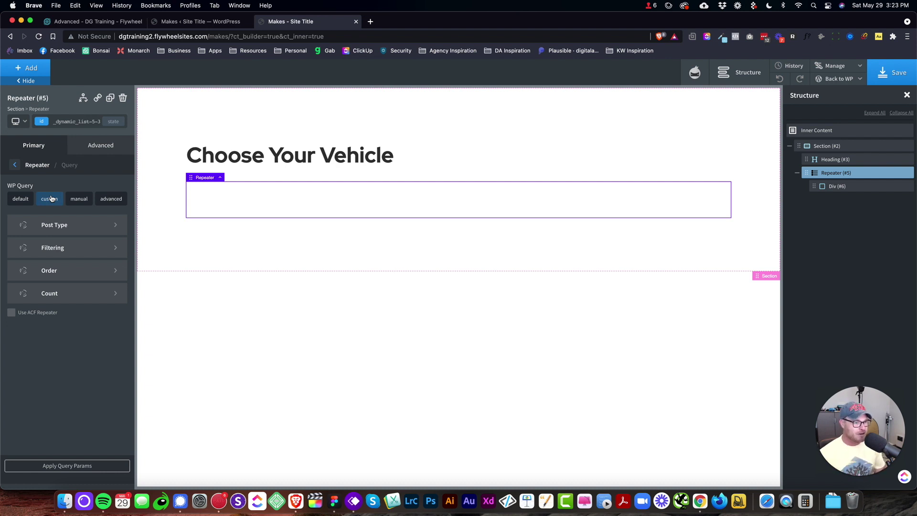
Step: Set the custom query's post type to repair and apply the query parameters
click(54, 225)
click(52, 198)
scroll(52, 215, down, 5)
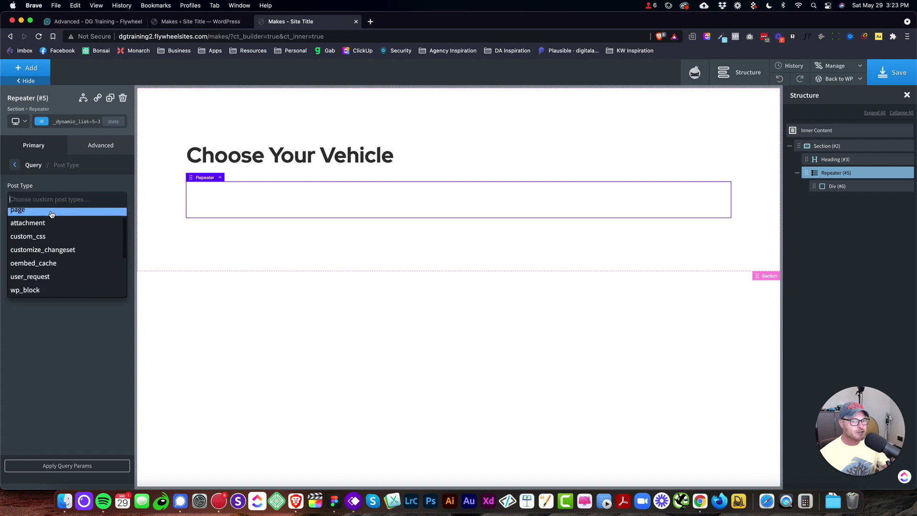
scroll(51, 216, down, 1)
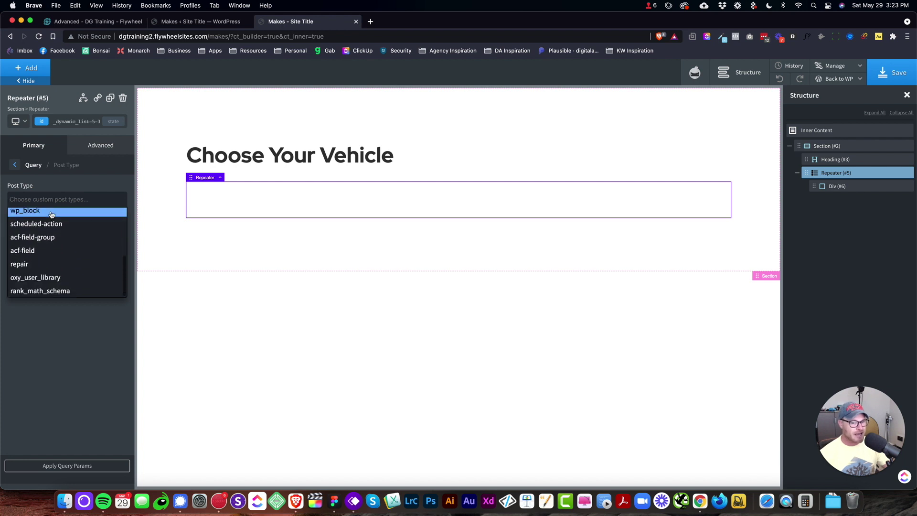
click(32, 267)
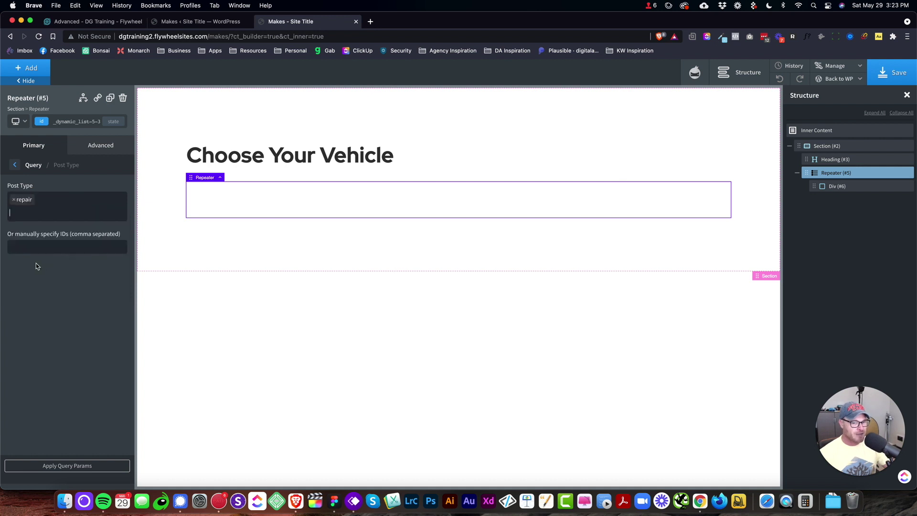
click(79, 469)
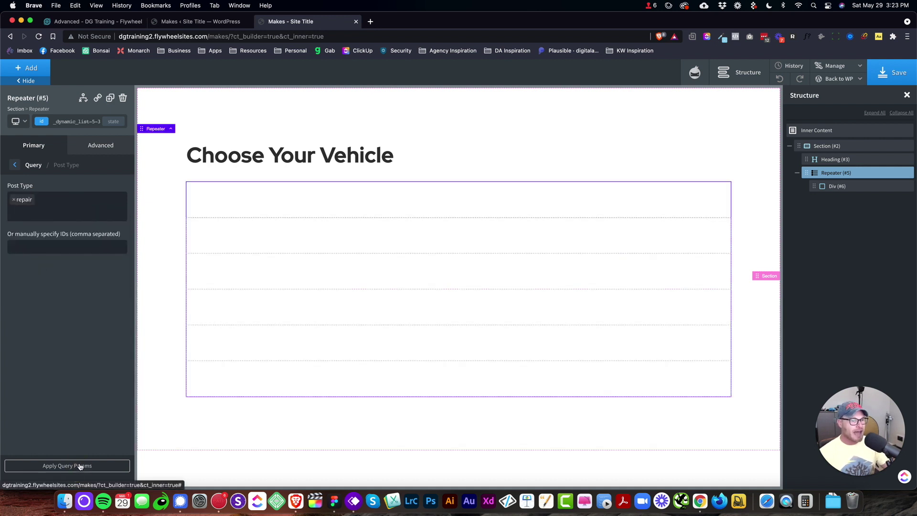
Step: Apply the c-columns-3 class to the Repeater
click(838, 186)
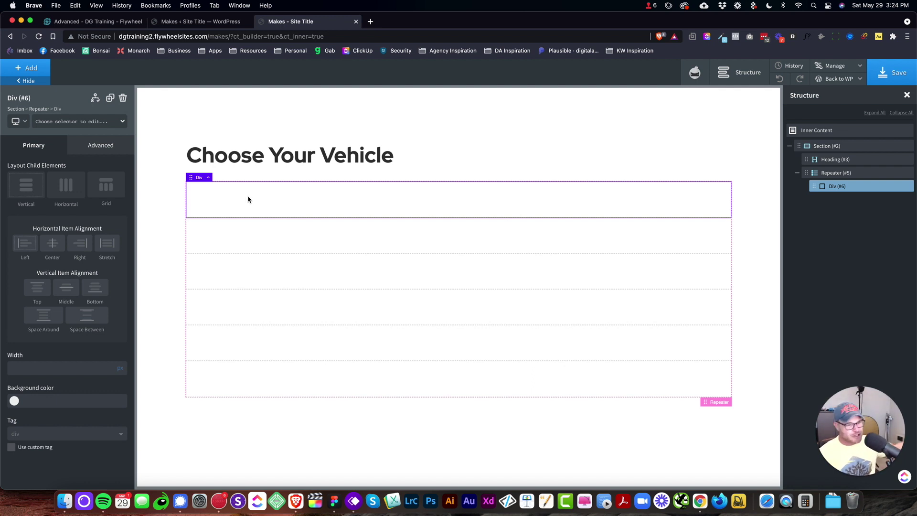
click(833, 172)
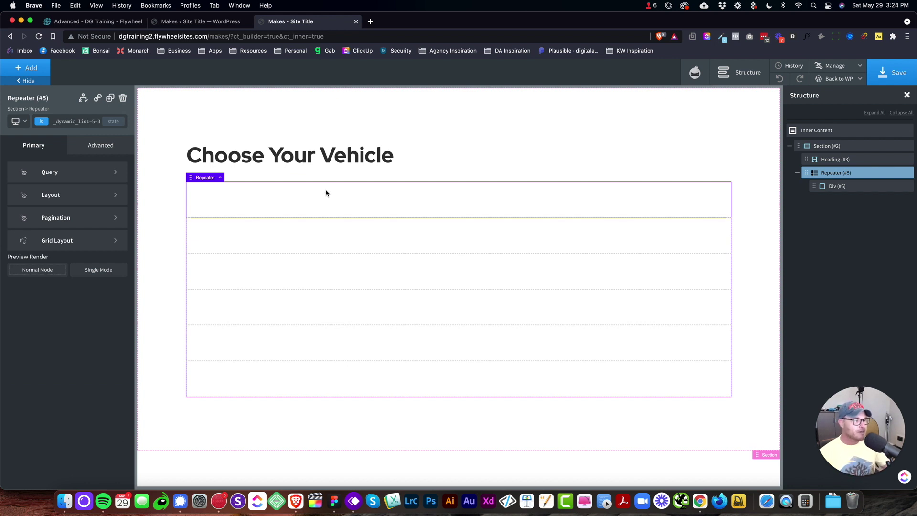
click(67, 121)
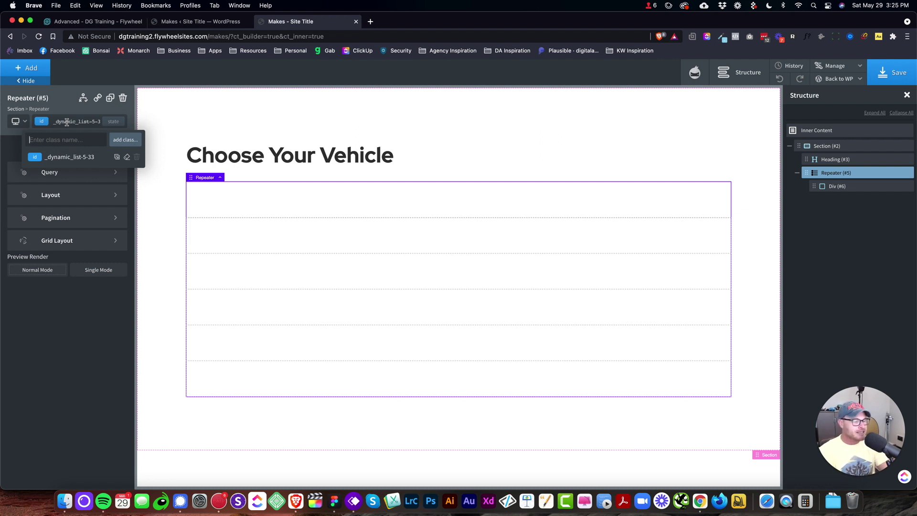
text(co)
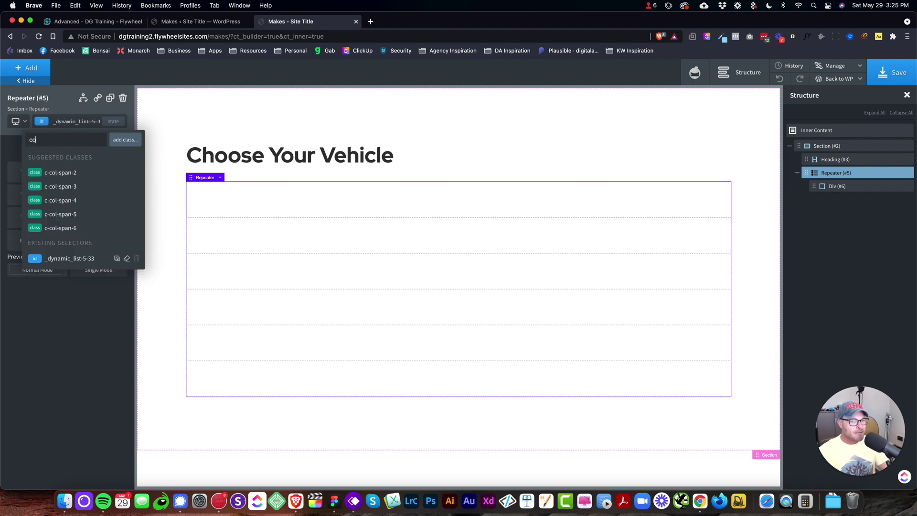
text(lumns-3)
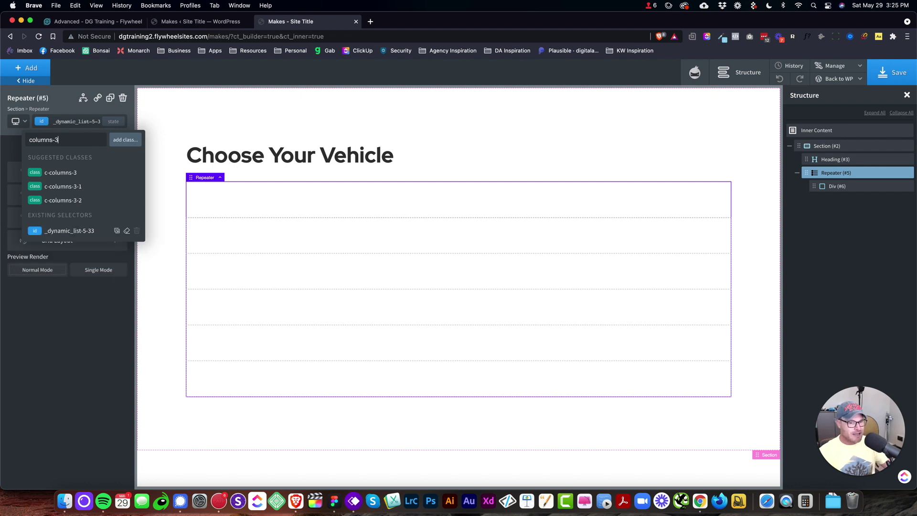
click(62, 173)
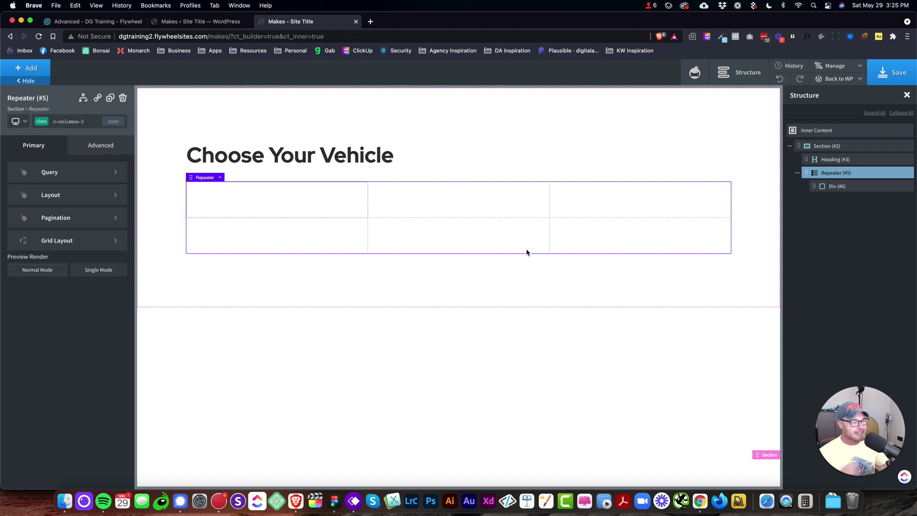
Step: Add the c-columns-gap-m class to the Repeater for spacing between its items
click(83, 122)
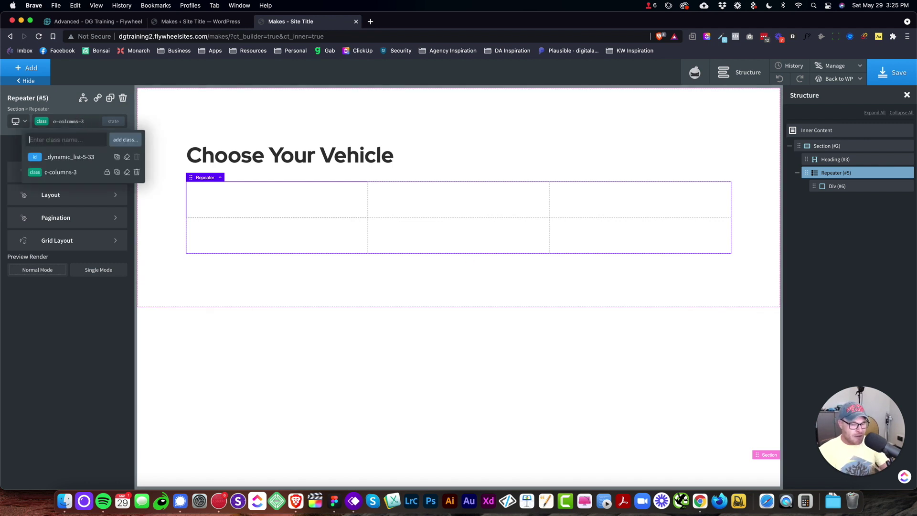
text(gap)
click(98, 187)
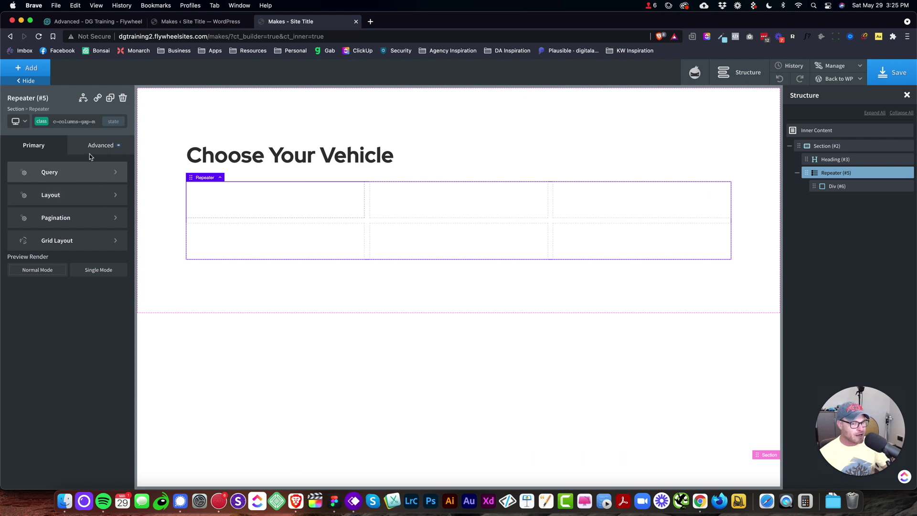
Step: Add the responsive column classes c-columns-l-2 and c-columns-m-1 to the Repeater
click(86, 118)
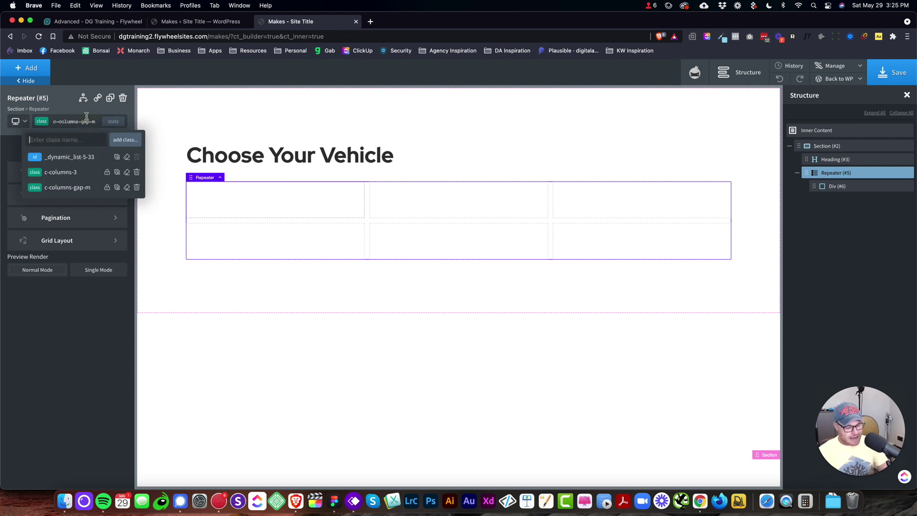
text(l-2)
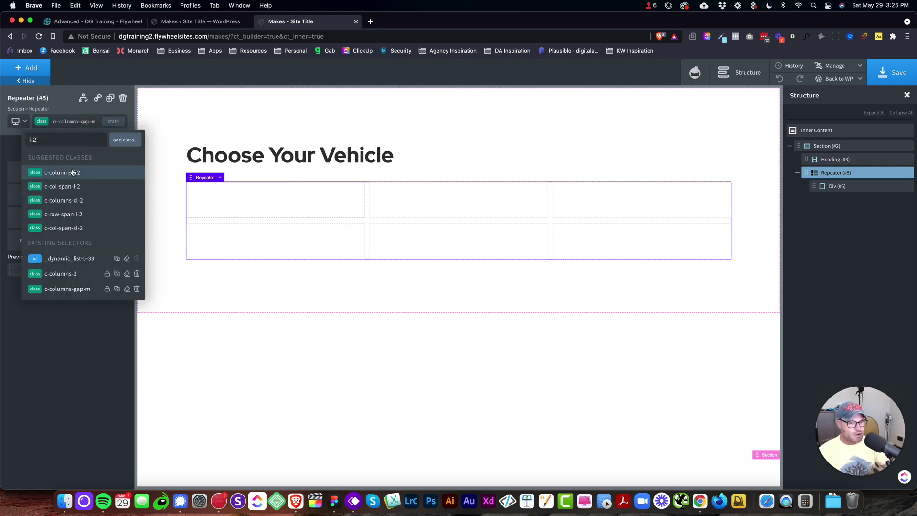
click(73, 172)
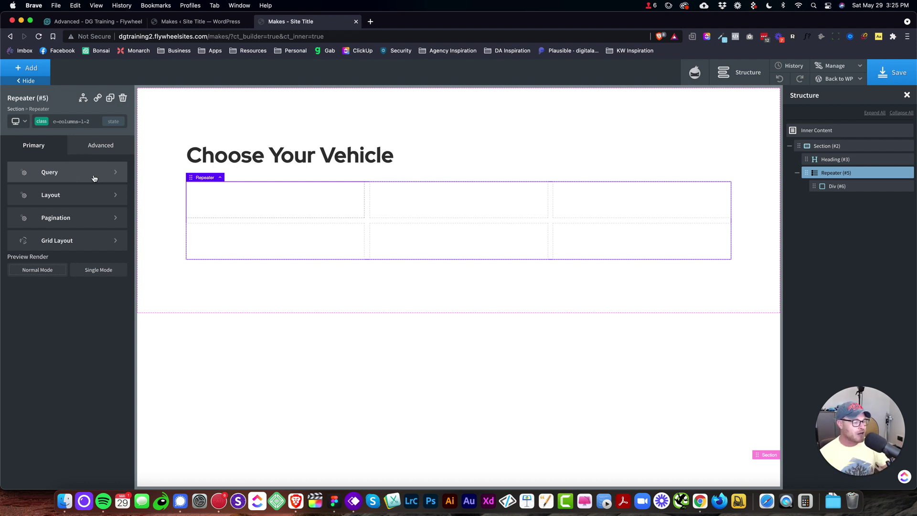
click(74, 123)
text(m-1)
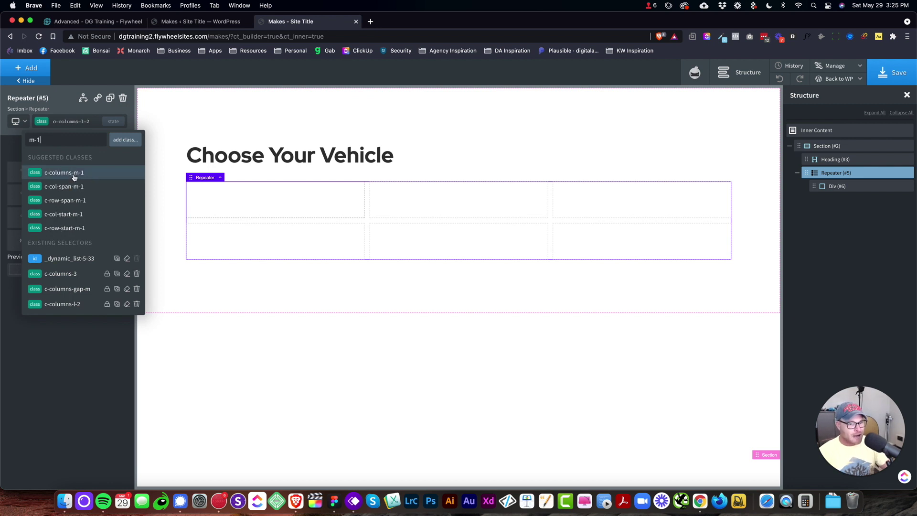
click(74, 177)
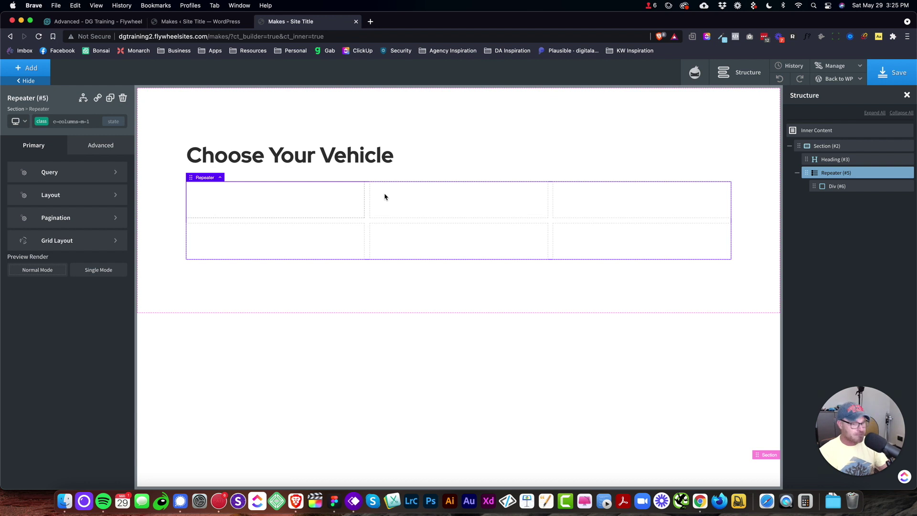
Step: Preview the repeater's column layout at the 480px, 768px, 992px and 1280px breakpoints, then return to all devices
click(17, 122)
click(47, 186)
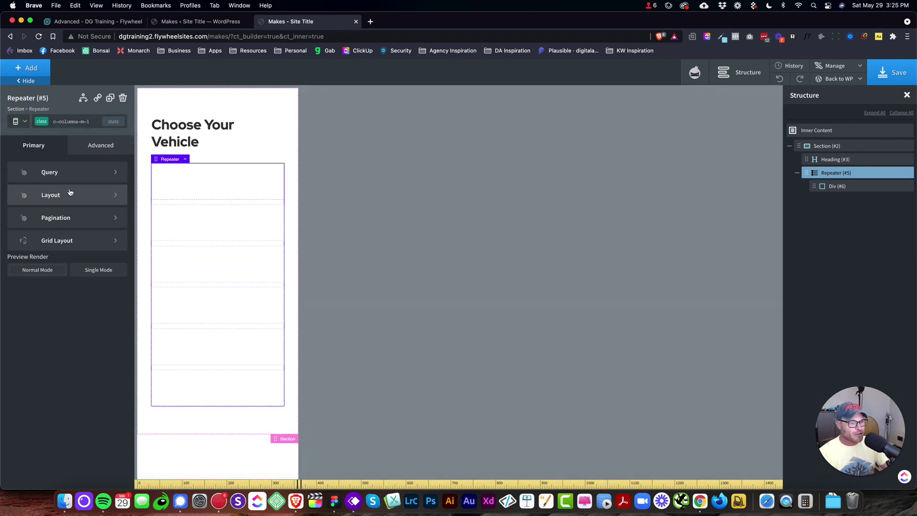
click(18, 121)
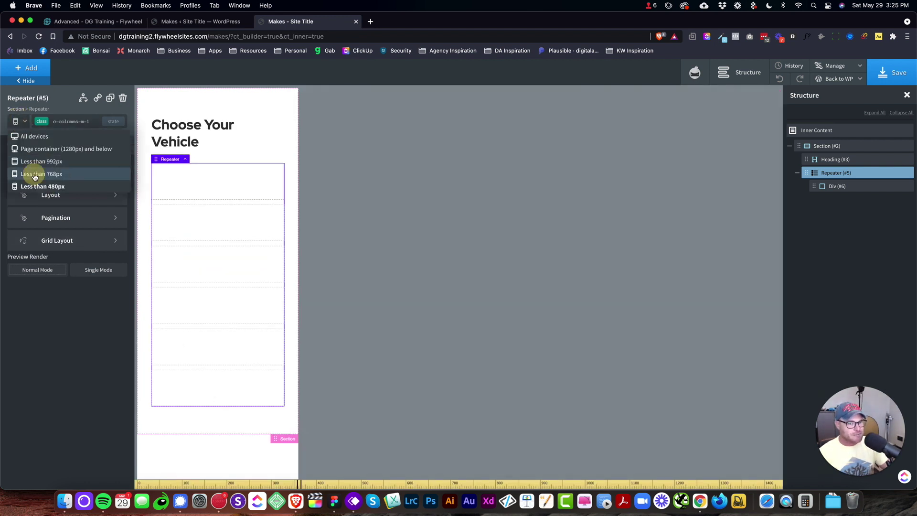
click(31, 173)
click(18, 121)
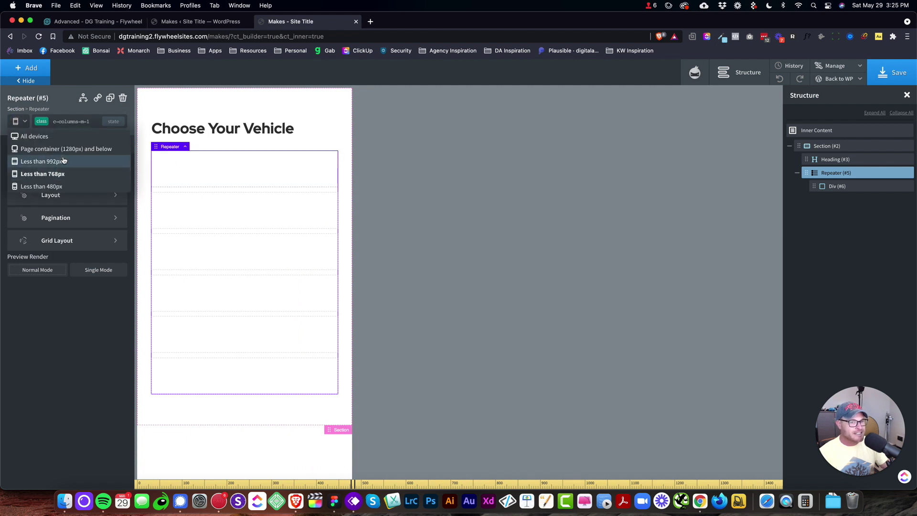
click(65, 159)
click(17, 121)
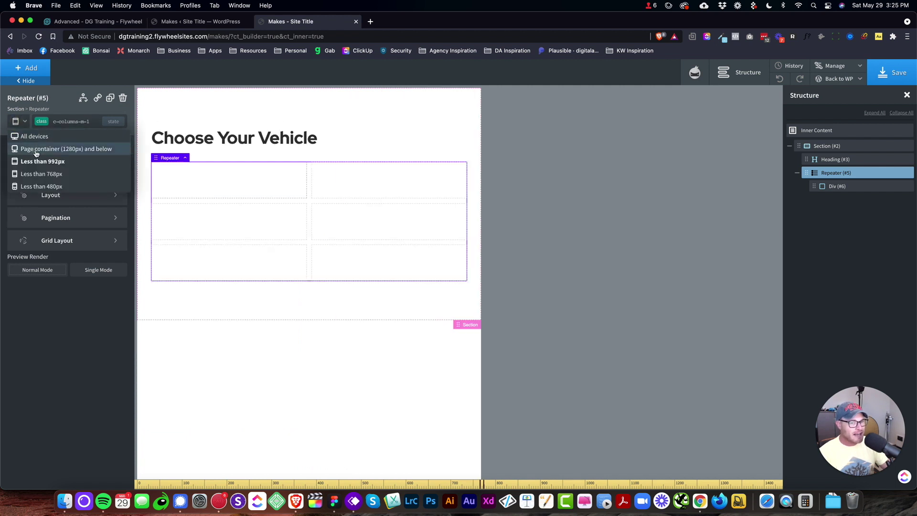
click(26, 149)
click(18, 122)
click(24, 137)
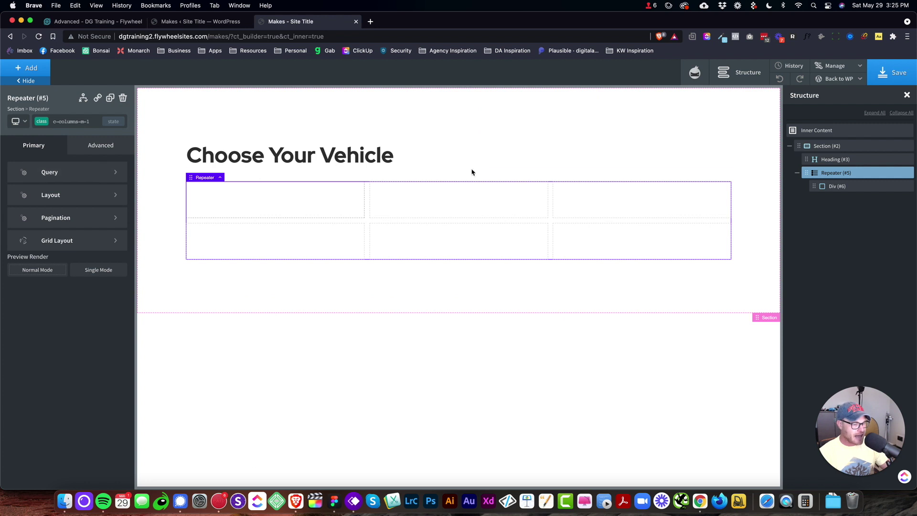
Step: Save the page and select the Choose Your Vehicle heading
click(740, 159)
click(884, 74)
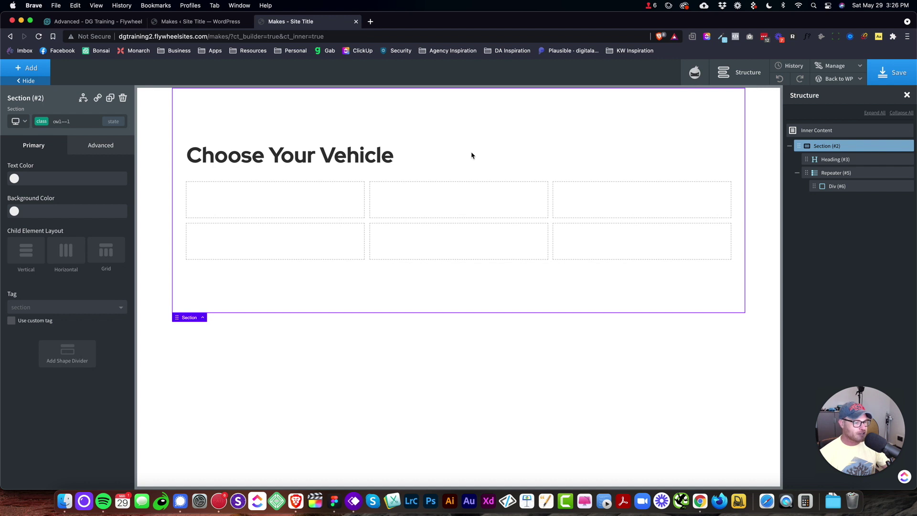
click(336, 154)
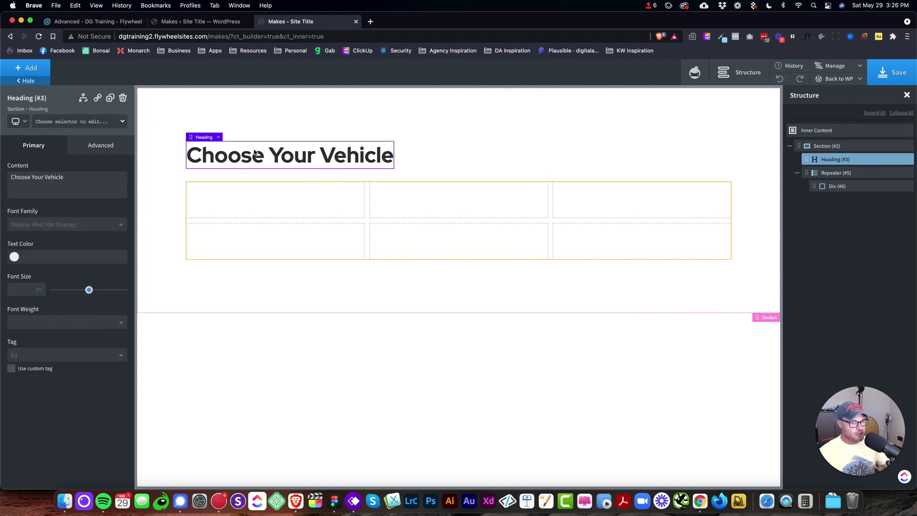
Step: Add a Div below the Choose Your Vehicle heading and give it the class make-card
click(41, 68)
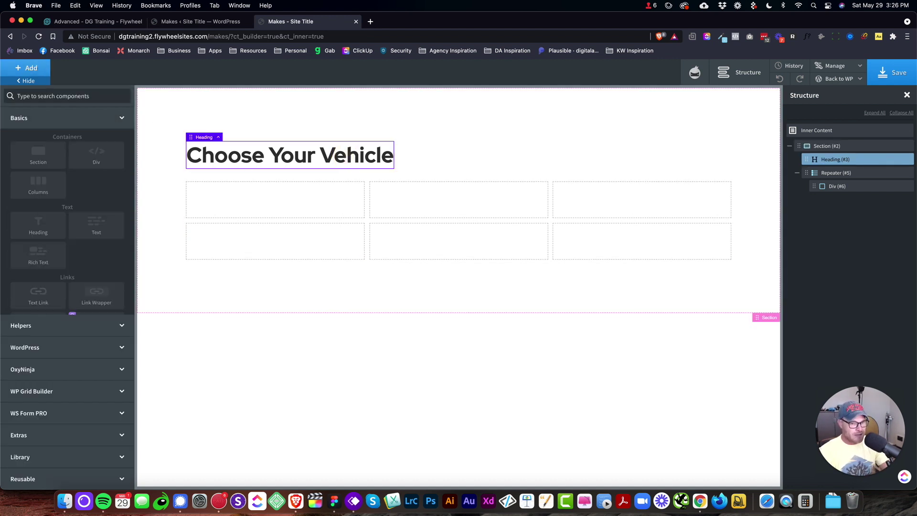
text(div)
click(40, 115)
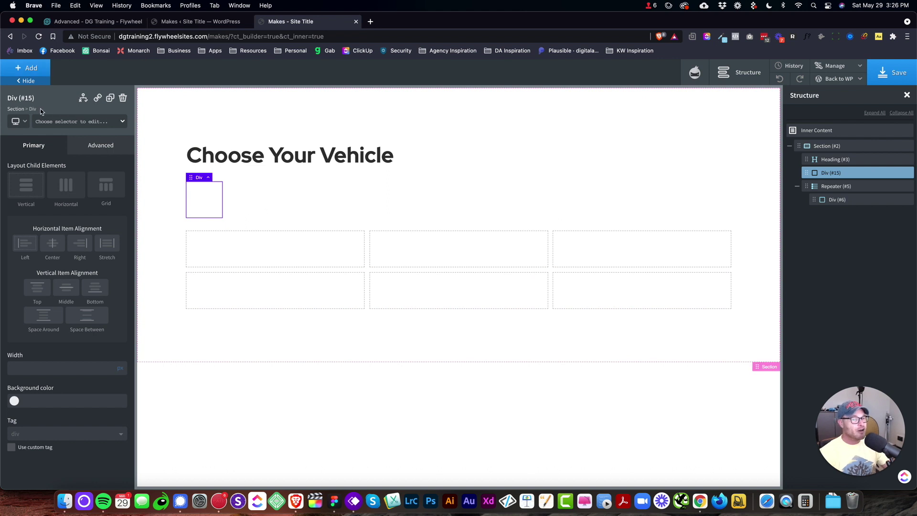
click(45, 121)
text(make-card)
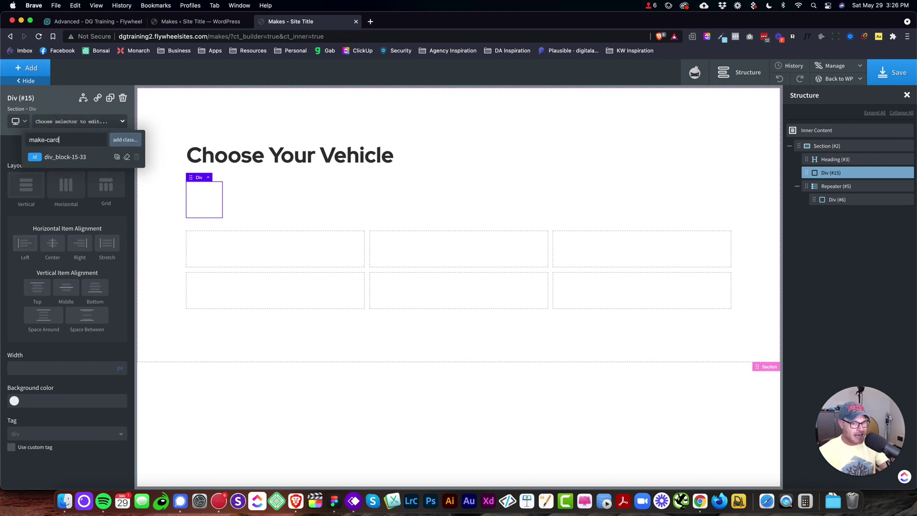
key(Return)
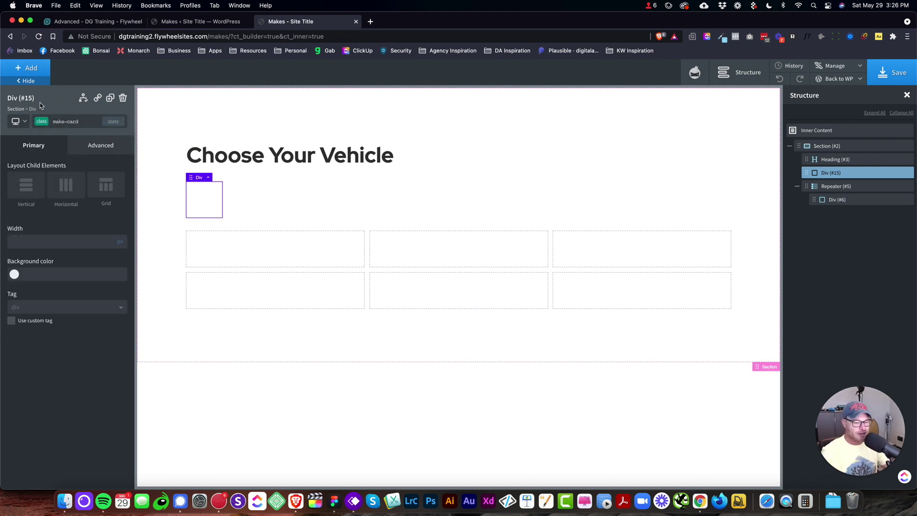
Step: Set the width of the make-card class to 40 rem
click(123, 243)
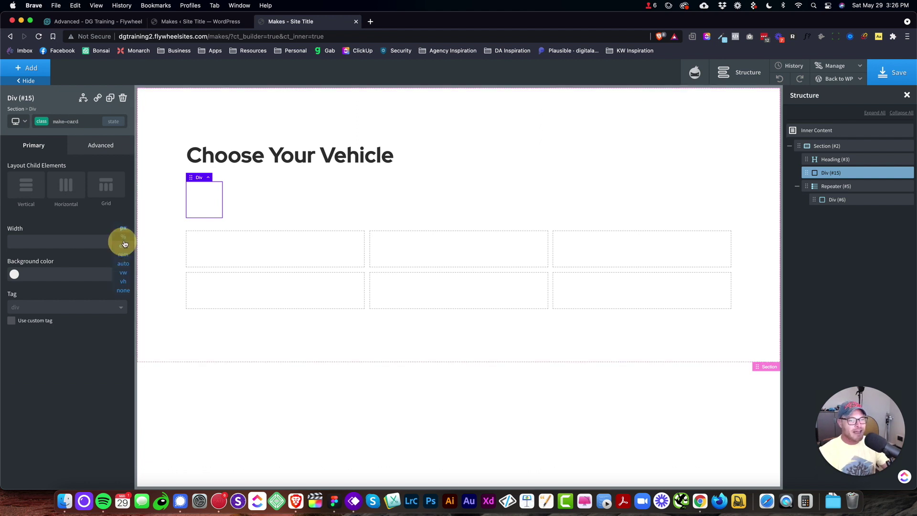
click(79, 241)
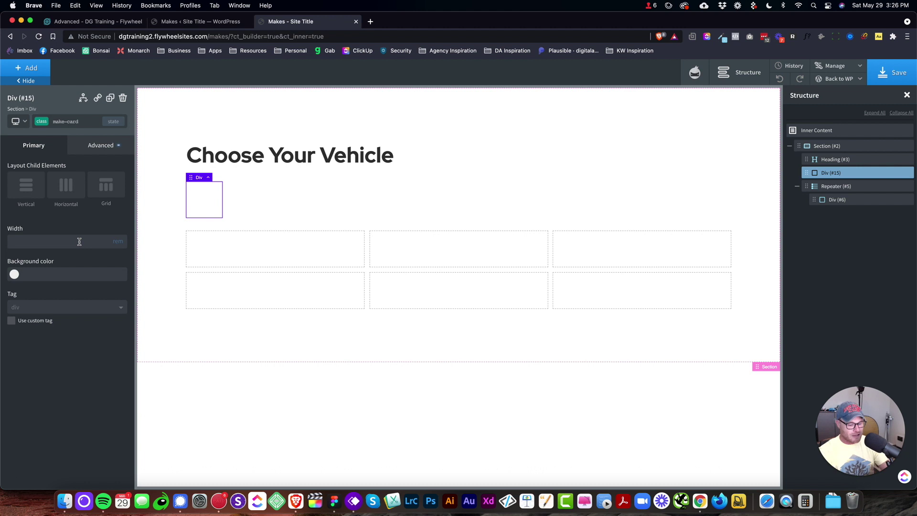
text(40)
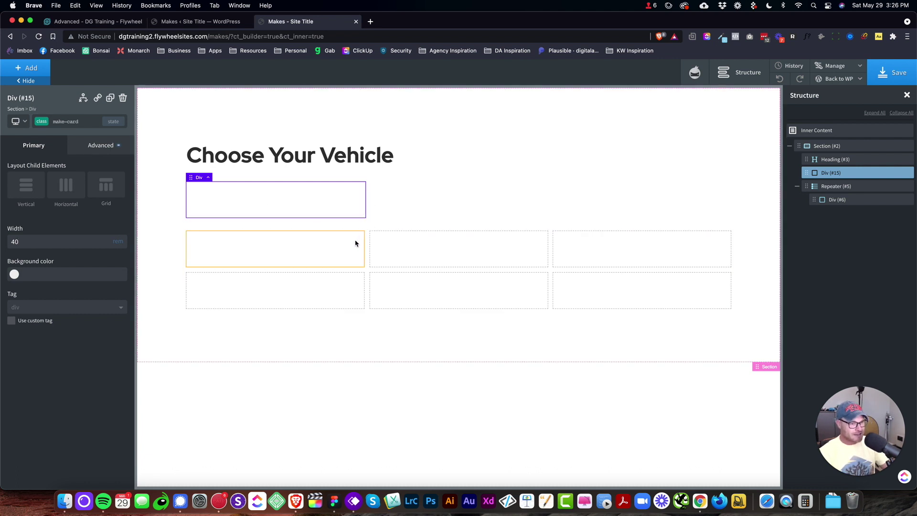
click(75, 120)
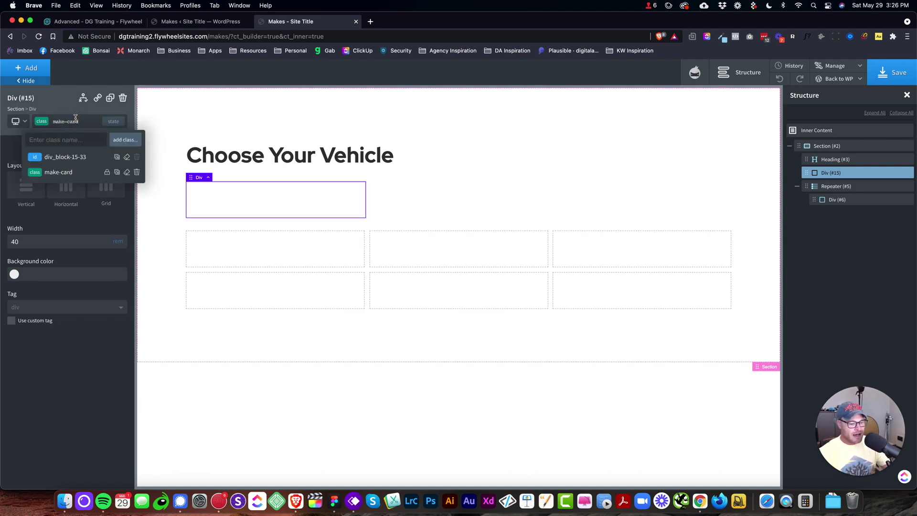
Step: Add an Image inside the make-card div and give it the class make-card__image
click(26, 71)
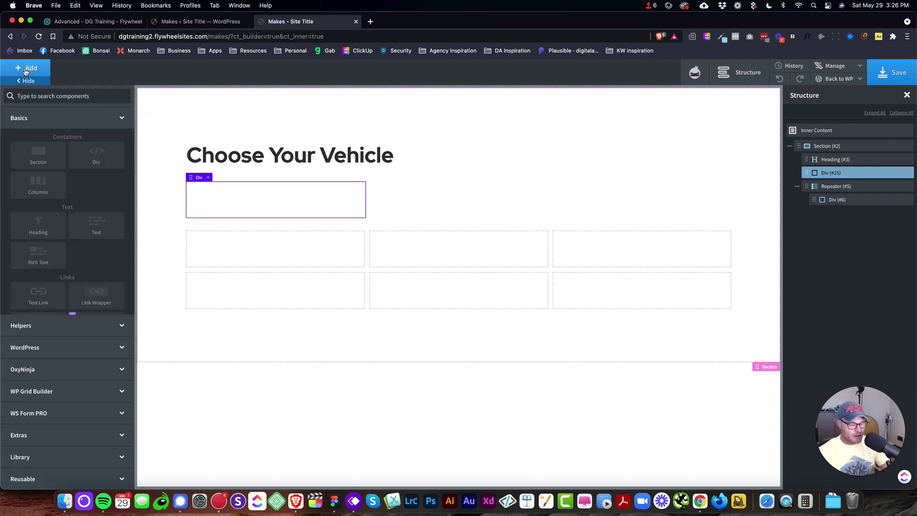
text(image)
click(37, 125)
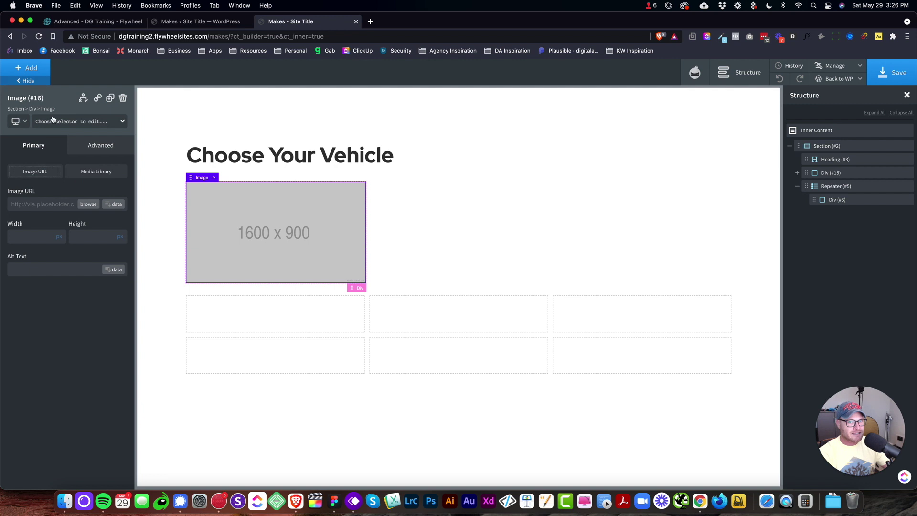
click(53, 119)
text(make-card__image)
key(Return)
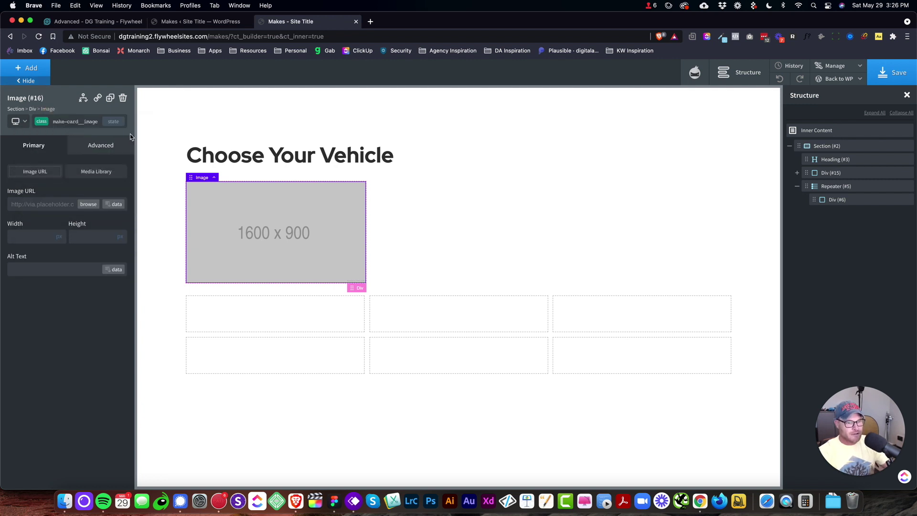
Step: Add a Heading below the card's image and set its tag to H4
click(20, 71)
text(head)
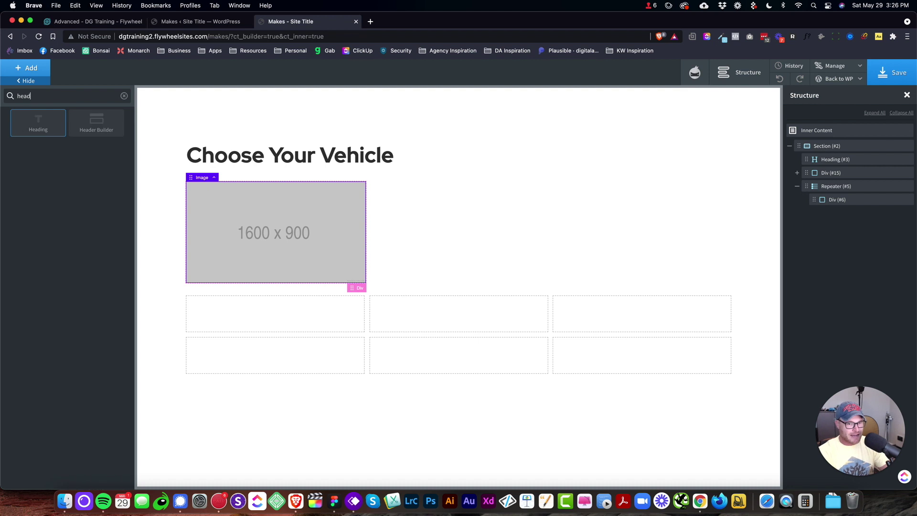
click(48, 128)
click(74, 364)
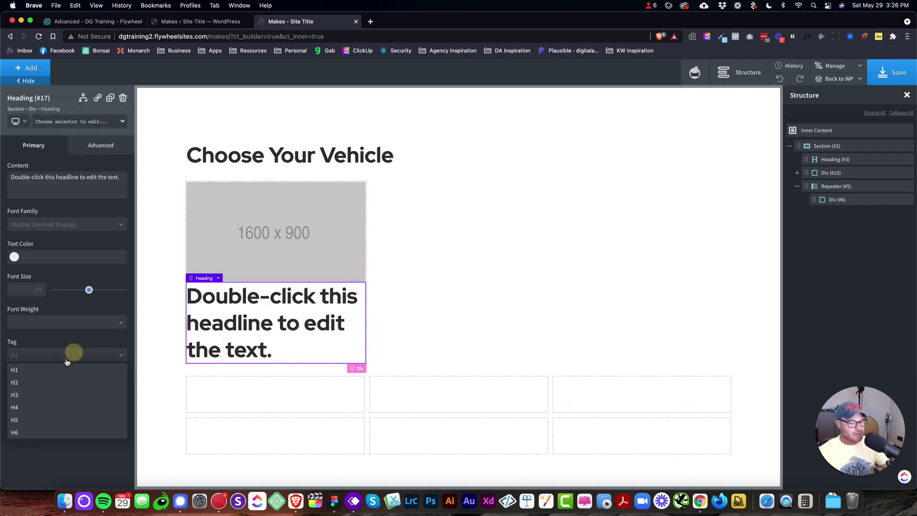
click(65, 407)
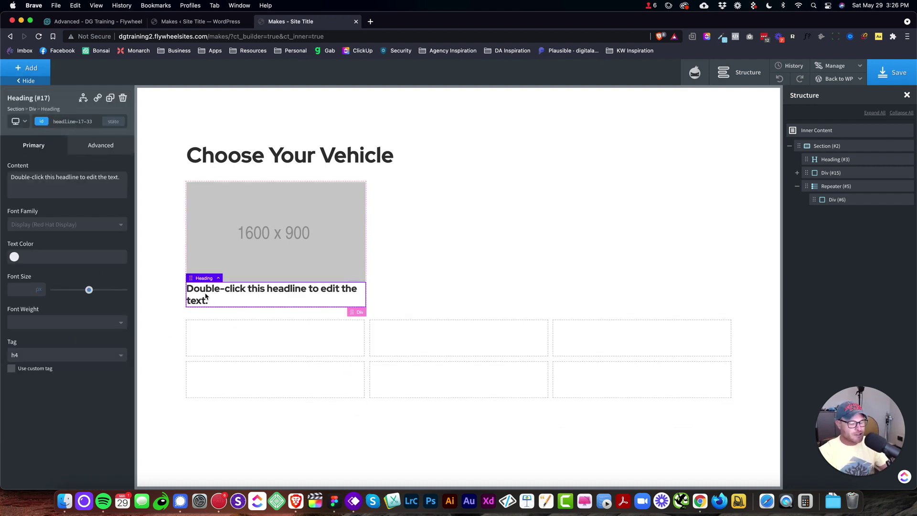
click(82, 355)
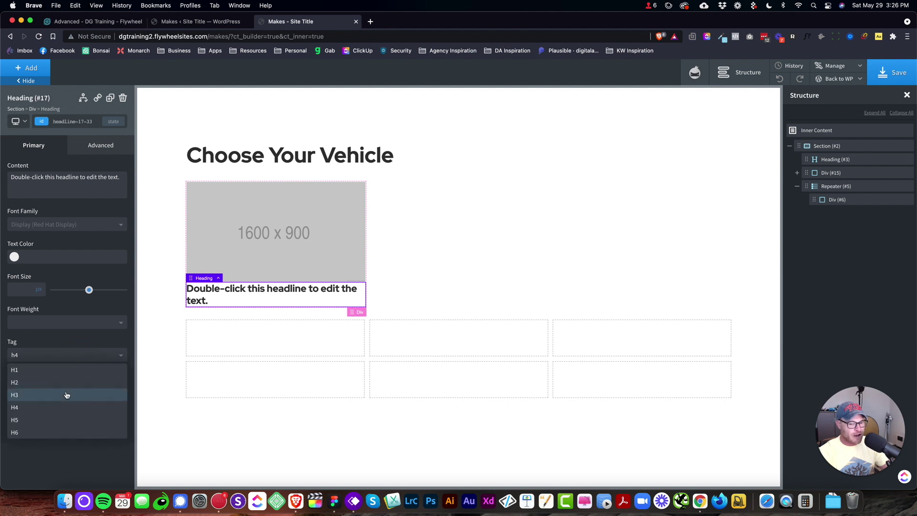
click(67, 395)
click(62, 357)
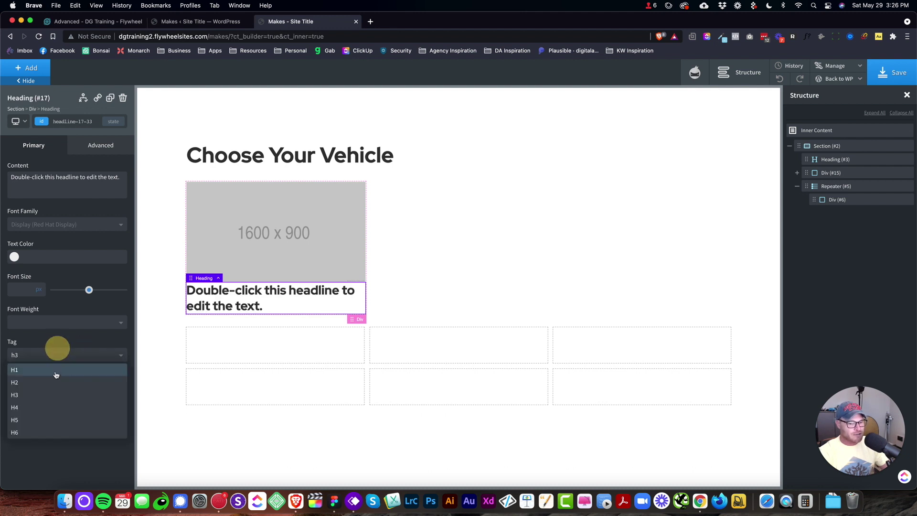
click(50, 406)
Step: Give the card's heading the class make-card__heading
click(73, 122)
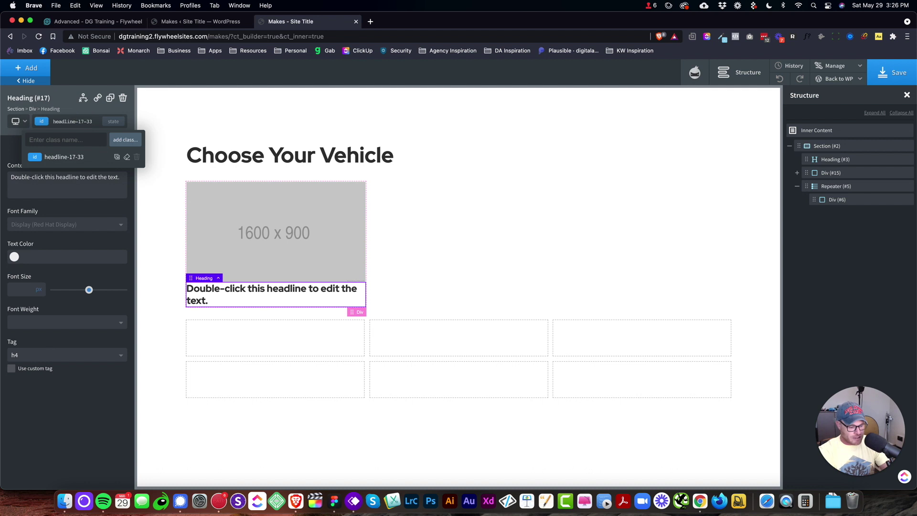
text(make-card__heading)
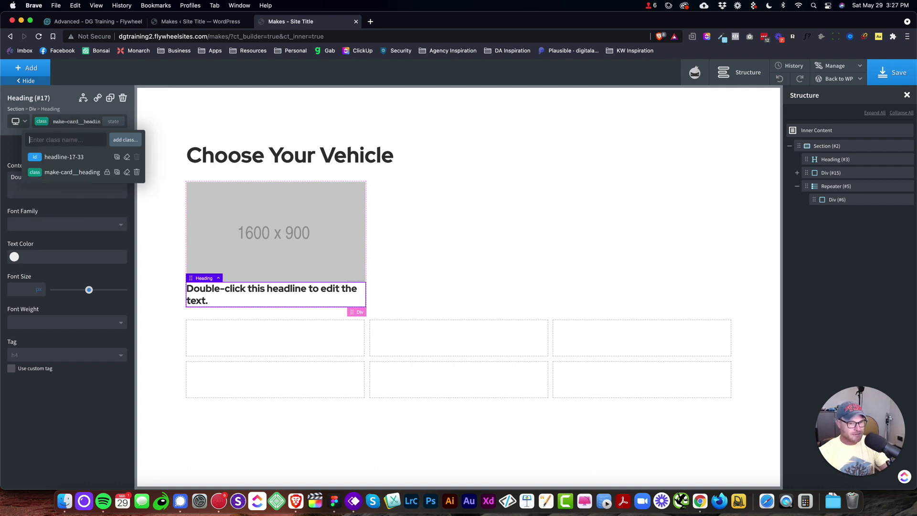
key(Return)
Step: Replace the card heading's placeholder text with "Porsche Repair"
double_click(249, 289)
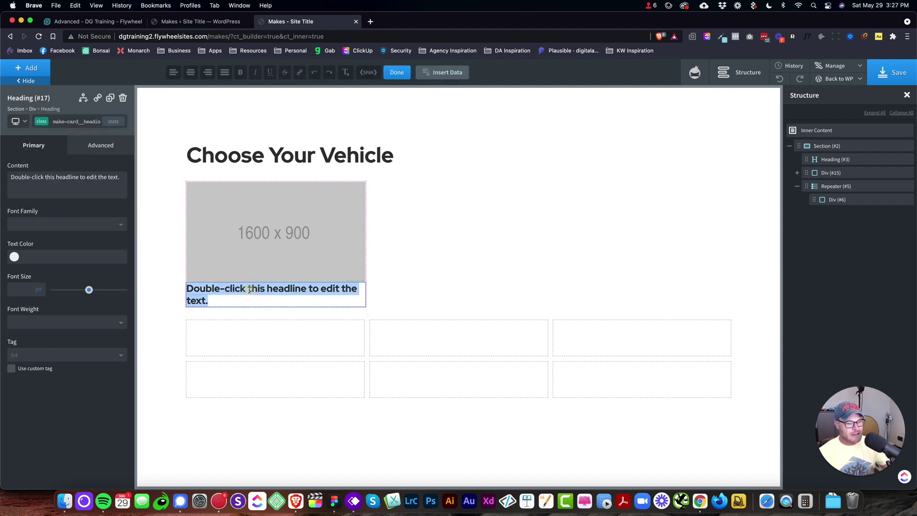
text(Porsche Reapir)
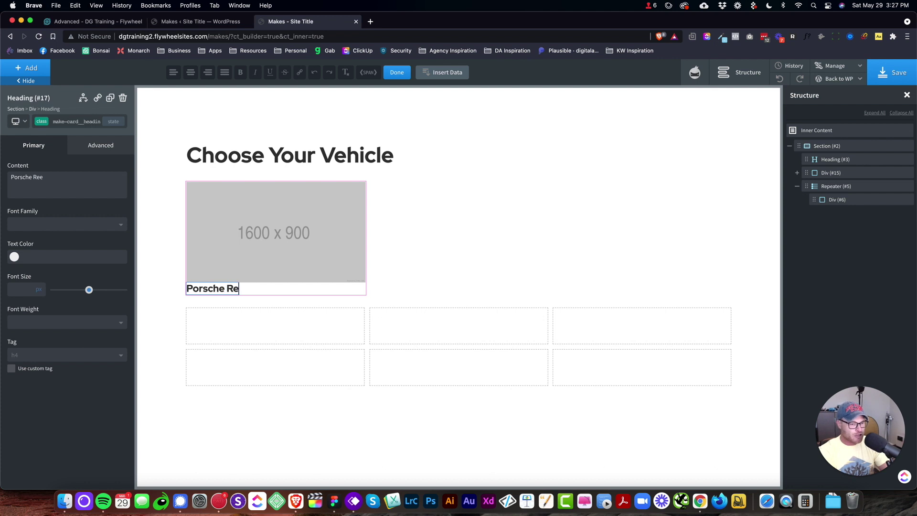
key(BackSpace)
key(BackSpace)
key(BackSpace)
key(BackSpace)
text(pair)
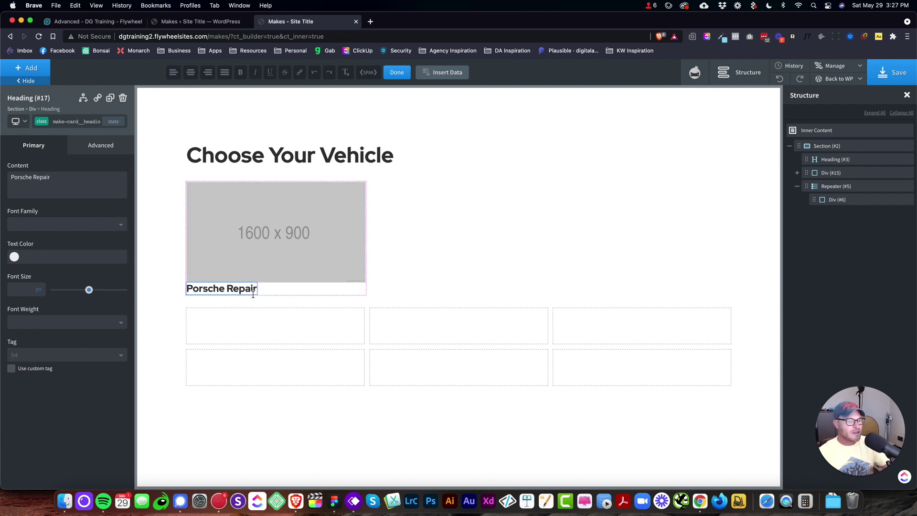
click(267, 297)
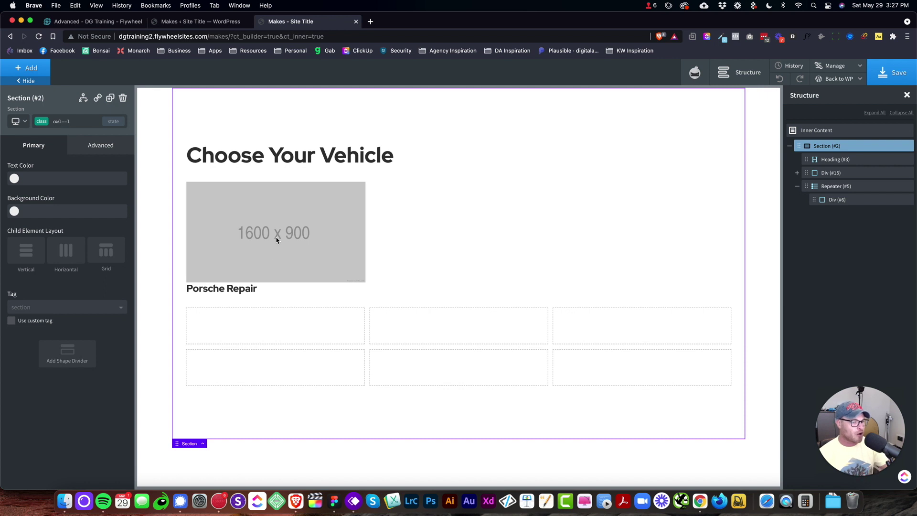
Step: Select the card's image and upload the six vehicle photos from the computer into the media library
click(275, 289)
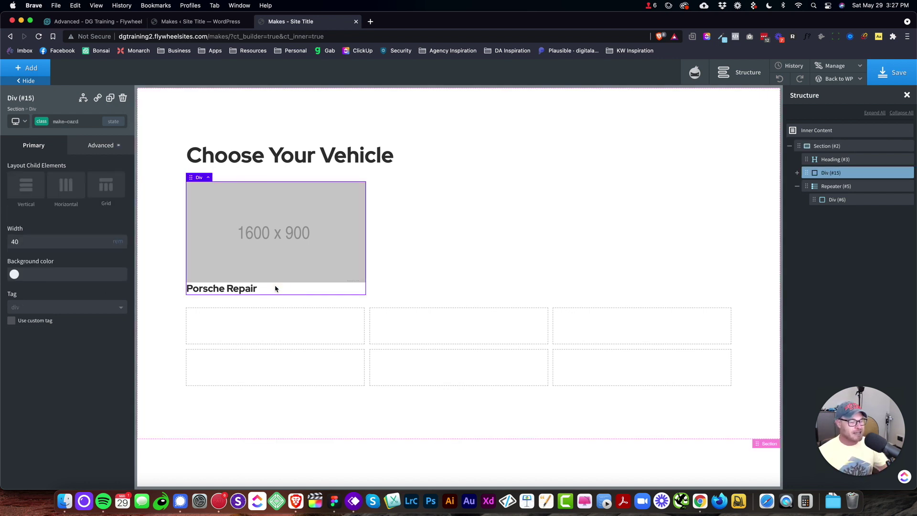
click(268, 266)
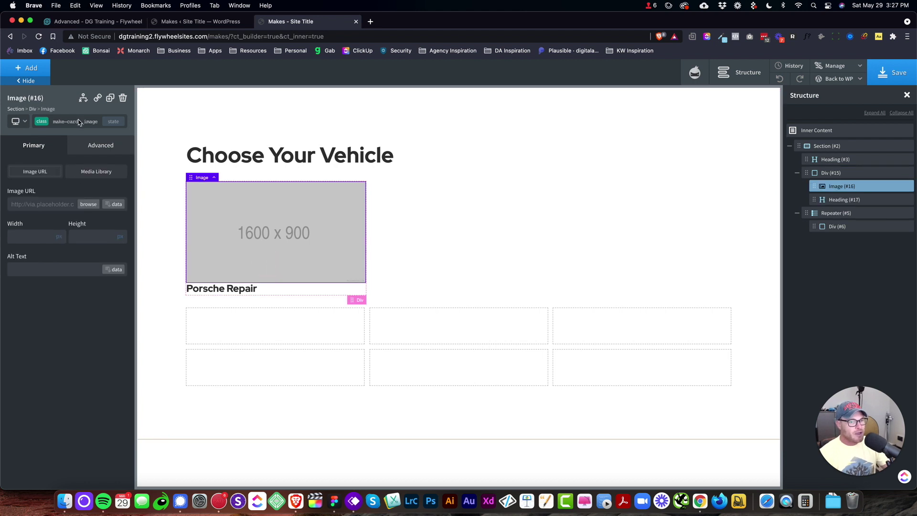
click(288, 292)
click(282, 246)
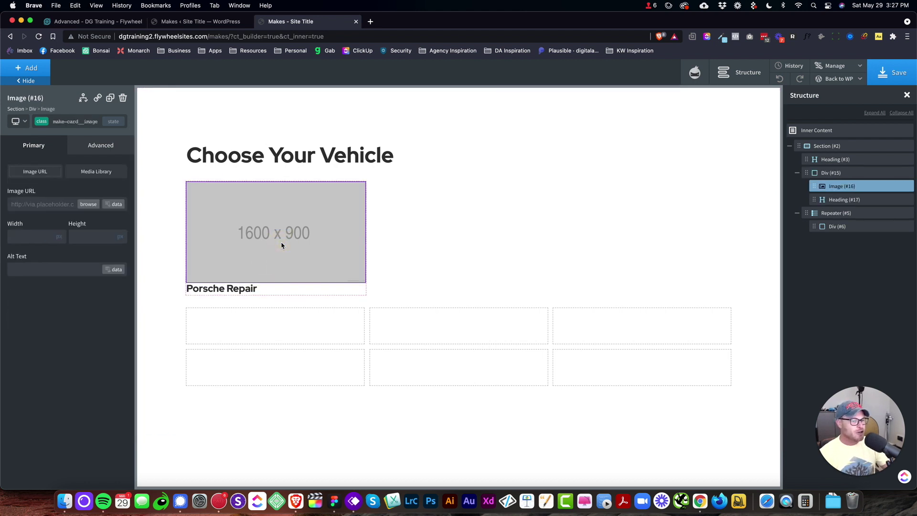
click(88, 205)
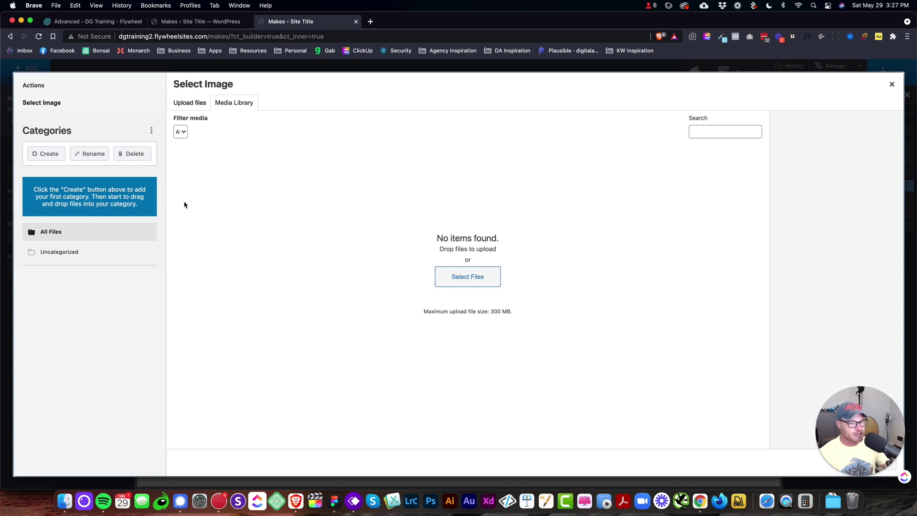
click(64, 500)
click(244, 294)
scroll(347, 329, up, 5)
click(345, 301)
click(433, 360)
key(super+a)
drag(430, 291, 429, 191)
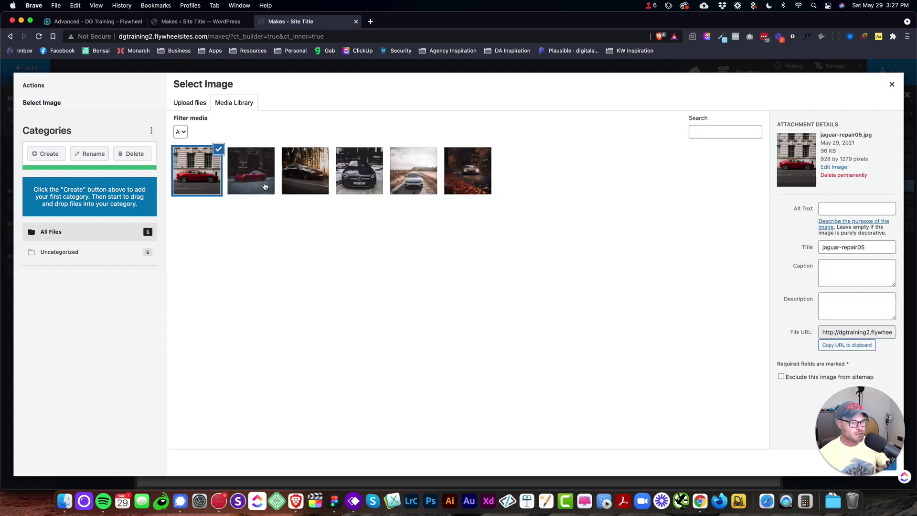
Step: Insert porsche-vert4.jpg from the media library as the card's image
click(259, 191)
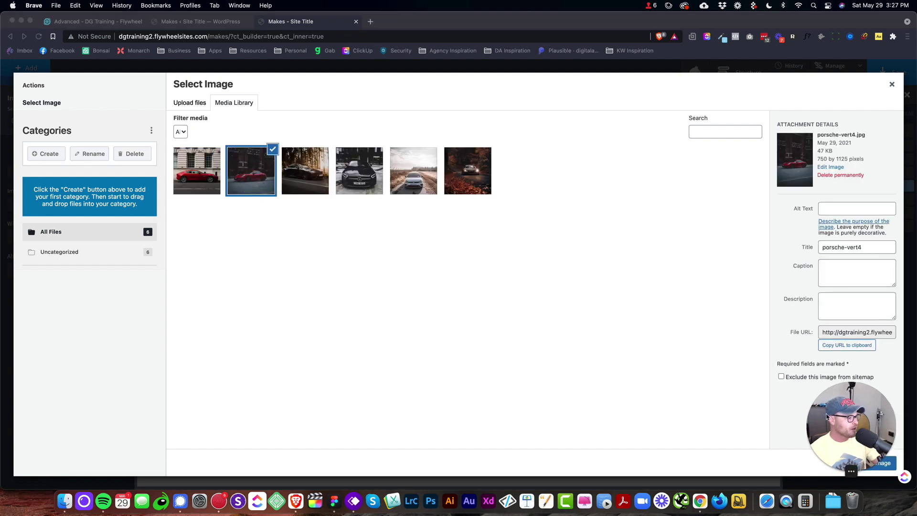
click(881, 466)
click(881, 467)
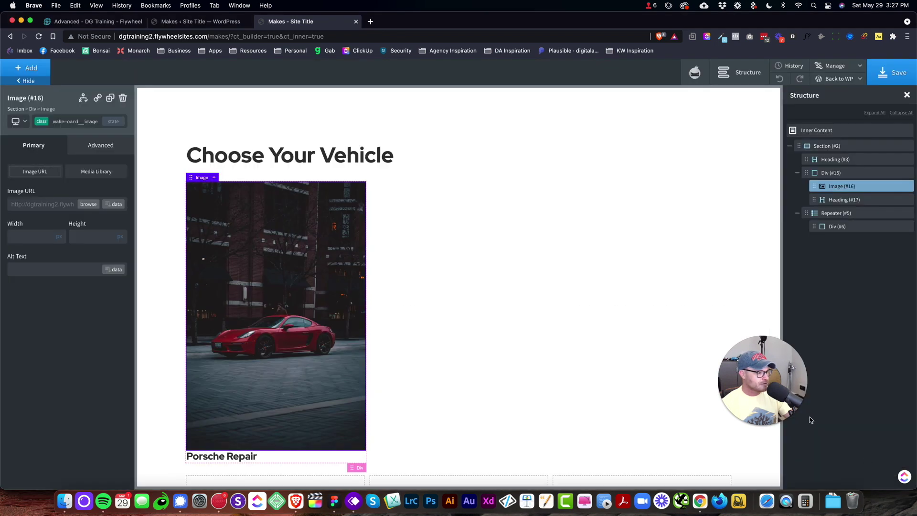
drag(769, 379, 863, 424)
scroll(344, 299, down, 3)
scroll(345, 299, up, 2)
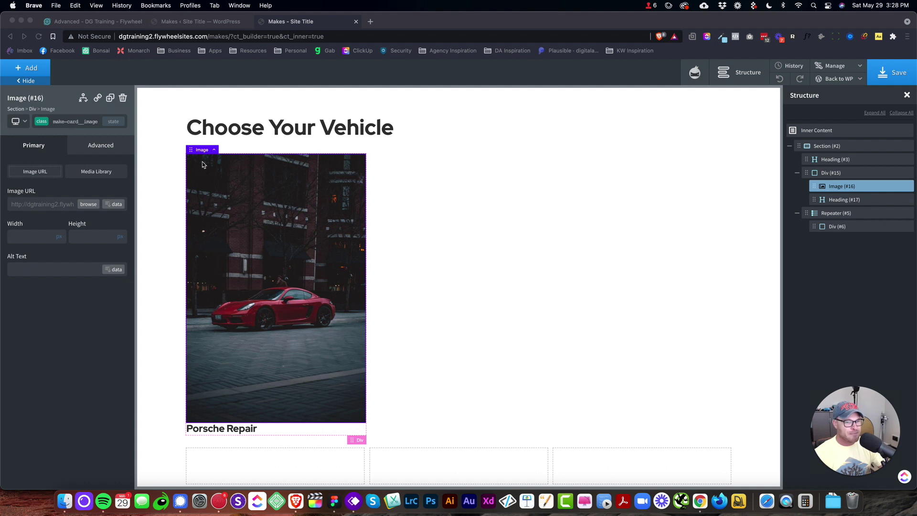
Step: Rename the make-card div in the page structure as "Card"
click(831, 172)
click(900, 171)
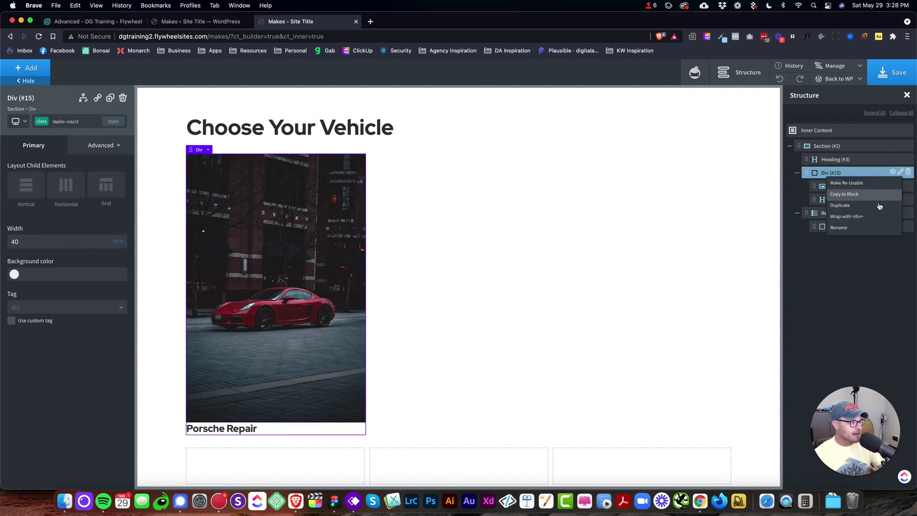
click(863, 230)
text(Card)
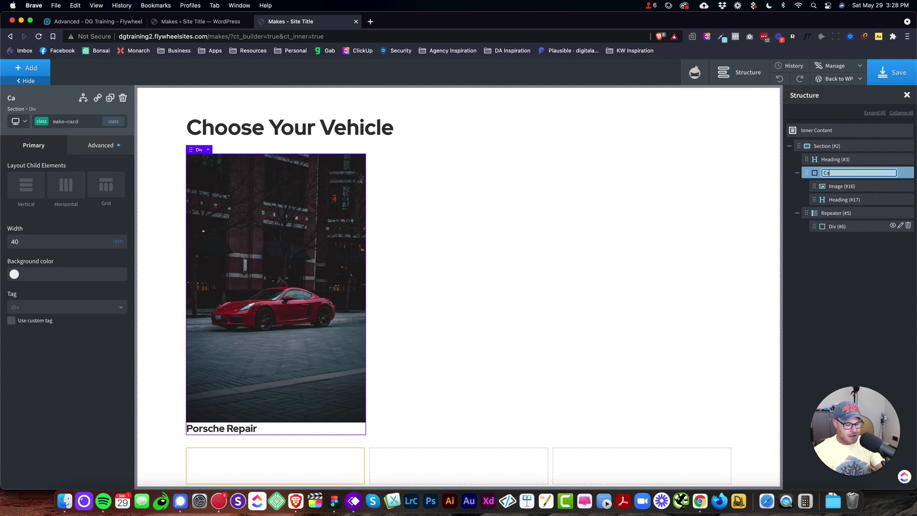
key(Return)
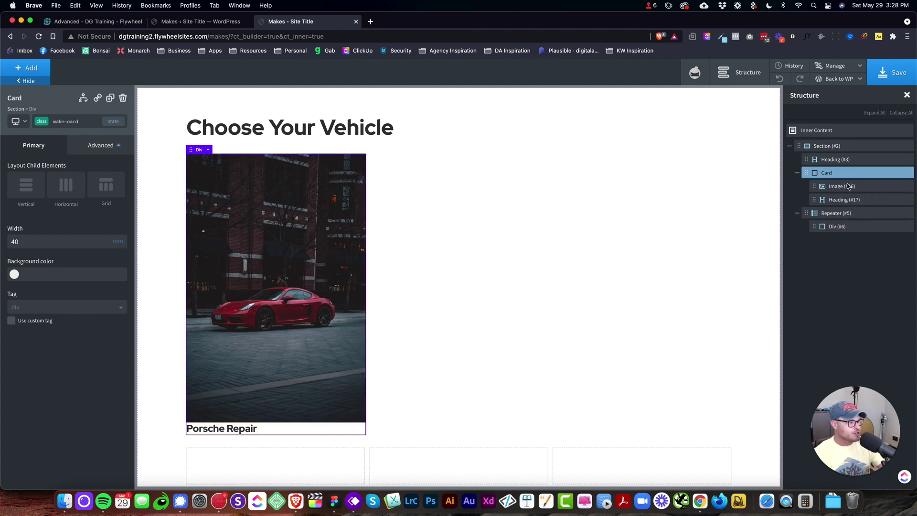
Step: Set the layout position of the make-card class to relative
click(98, 146)
click(54, 215)
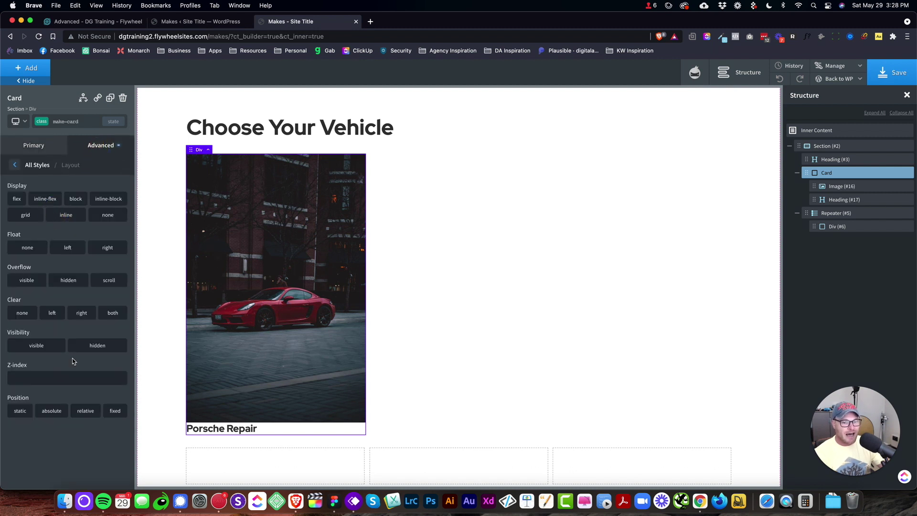
click(83, 412)
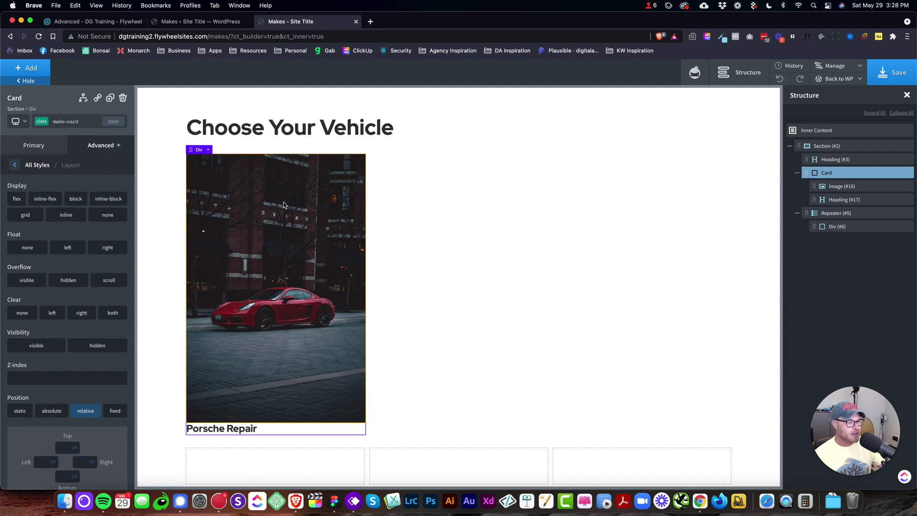
Step: Set the height of the make-card class to 40 rem
click(91, 149)
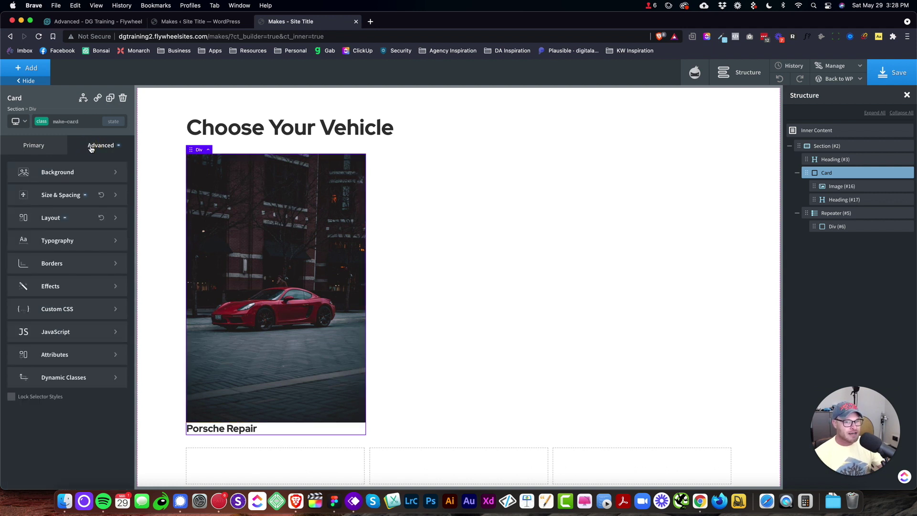
click(70, 201)
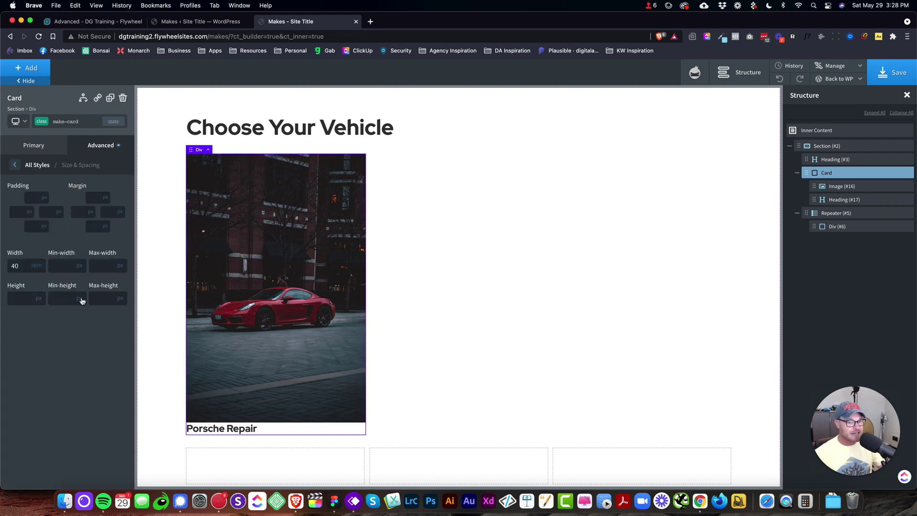
click(41, 298)
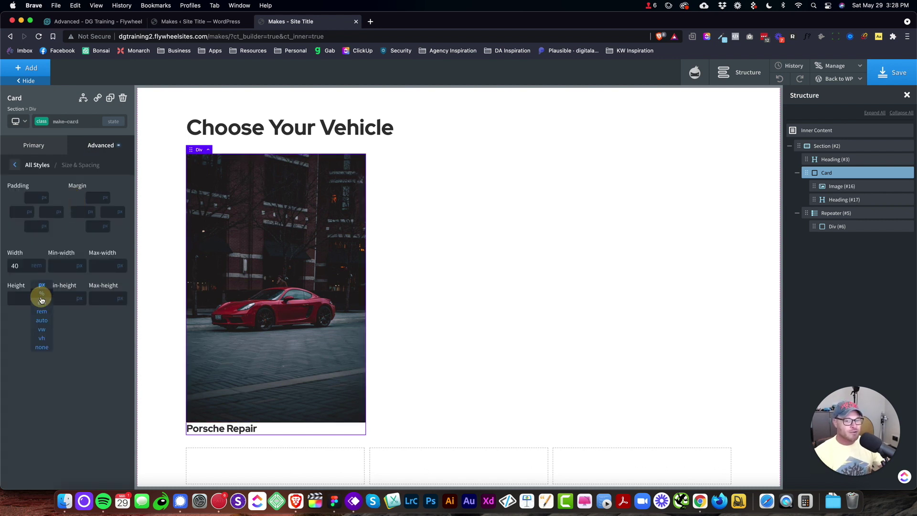
click(41, 315)
click(19, 298)
text(40)
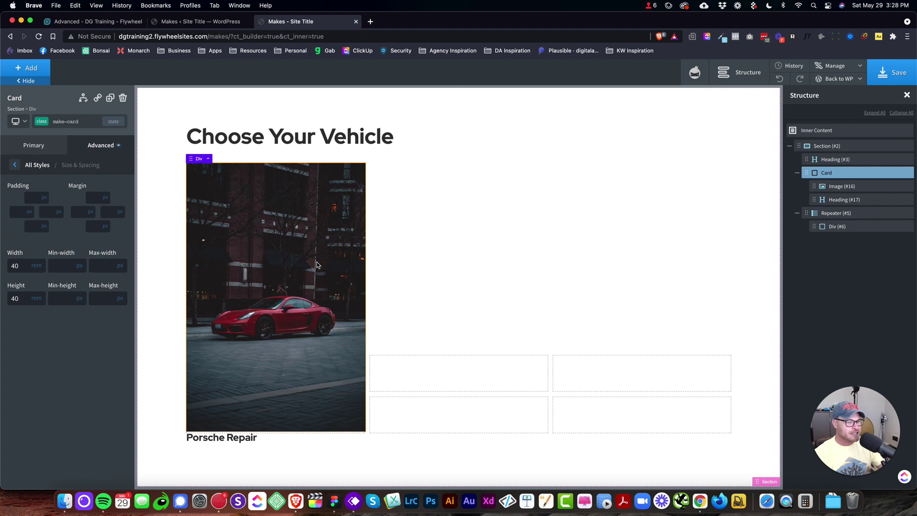
Step: Set the layout position of the card image's make-card__image class to absolute
click(189, 248)
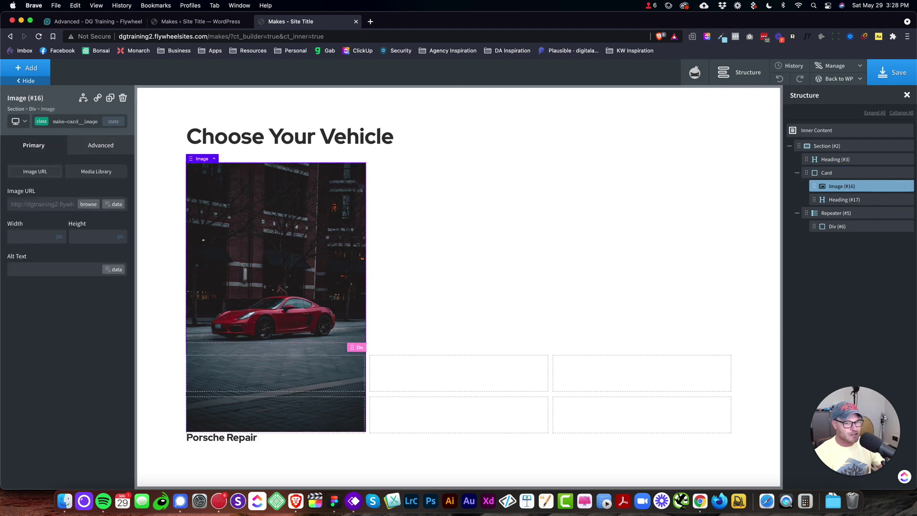
click(97, 142)
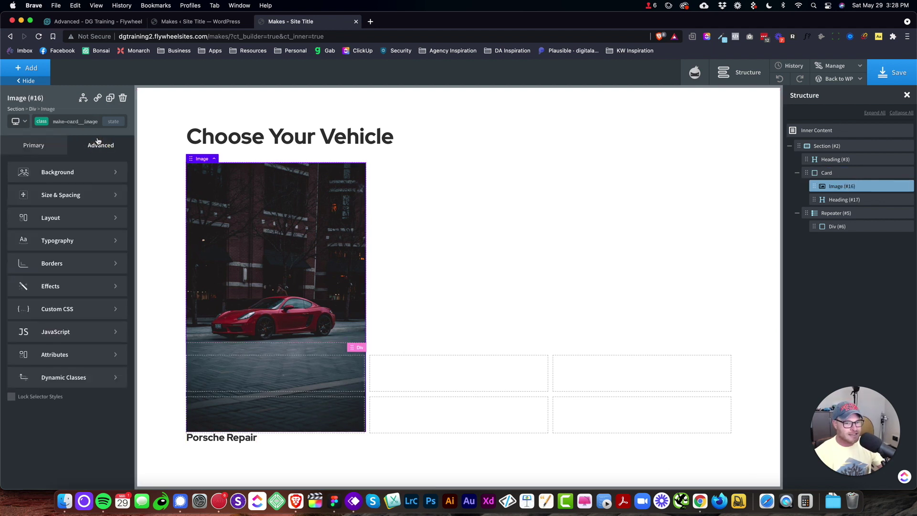
click(72, 218)
click(55, 410)
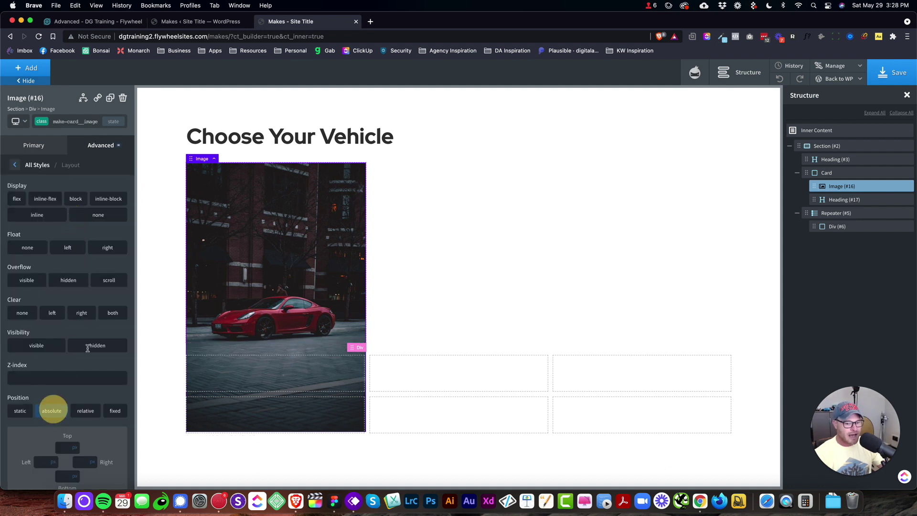
Step: Set the card image's width and height to 100%
click(16, 165)
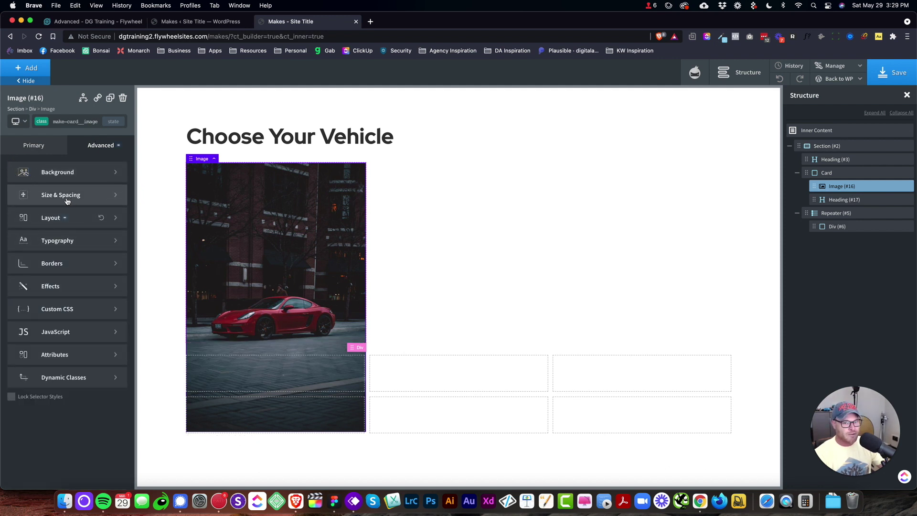
click(72, 224)
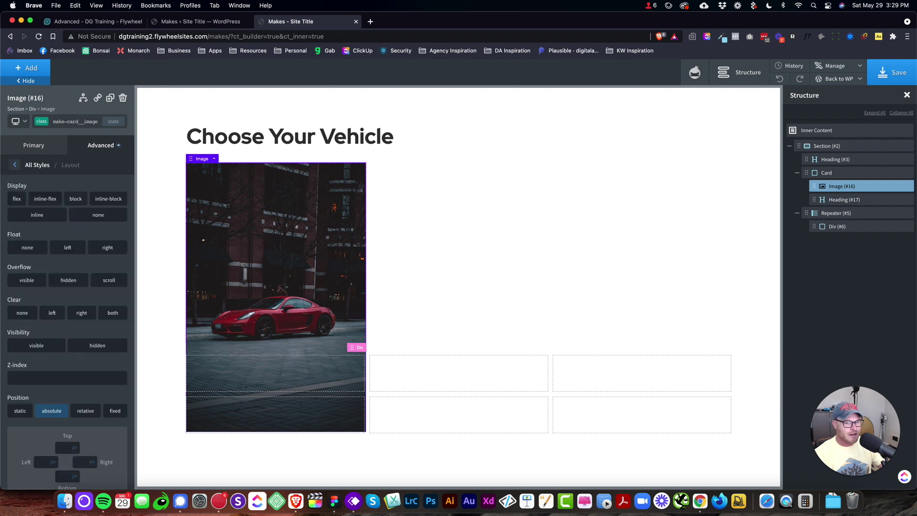
click(16, 165)
click(46, 199)
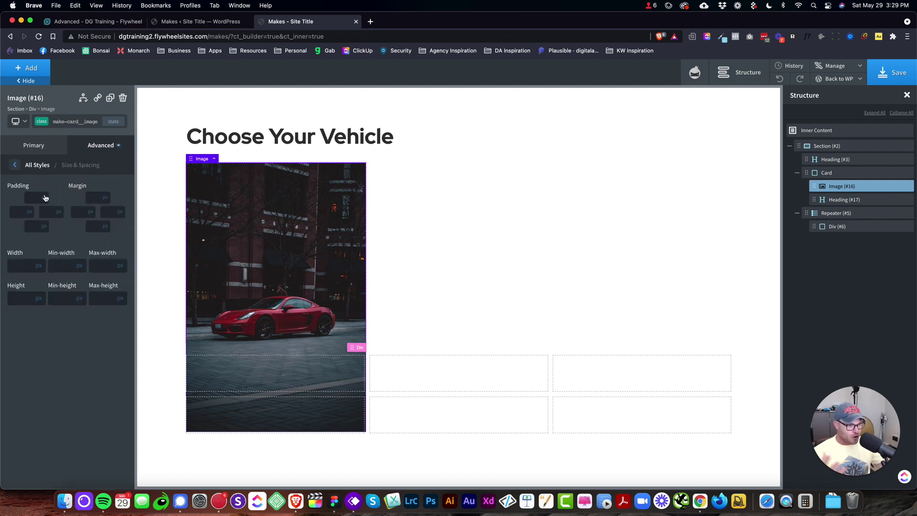
click(39, 264)
click(40, 265)
text(100)
click(39, 298)
click(41, 293)
text(100)
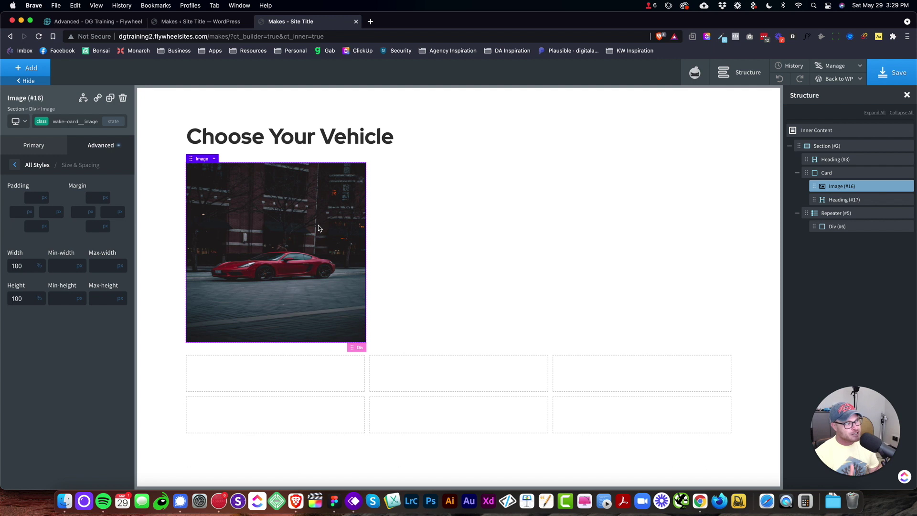
Step: Add the custom CSS "object-fit: cover;" to the make-card__image class, using the dracula editor theme
click(93, 147)
click(74, 311)
click(96, 254)
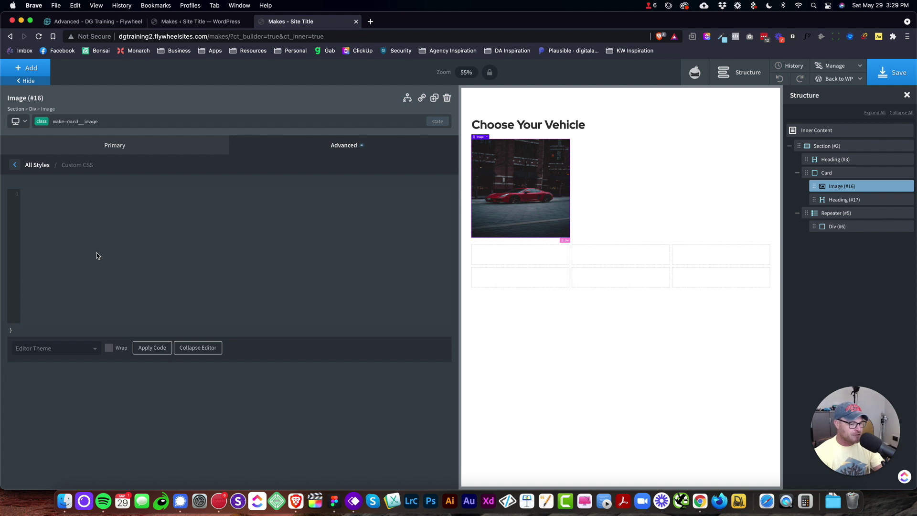
click(53, 350)
click(52, 308)
click(102, 240)
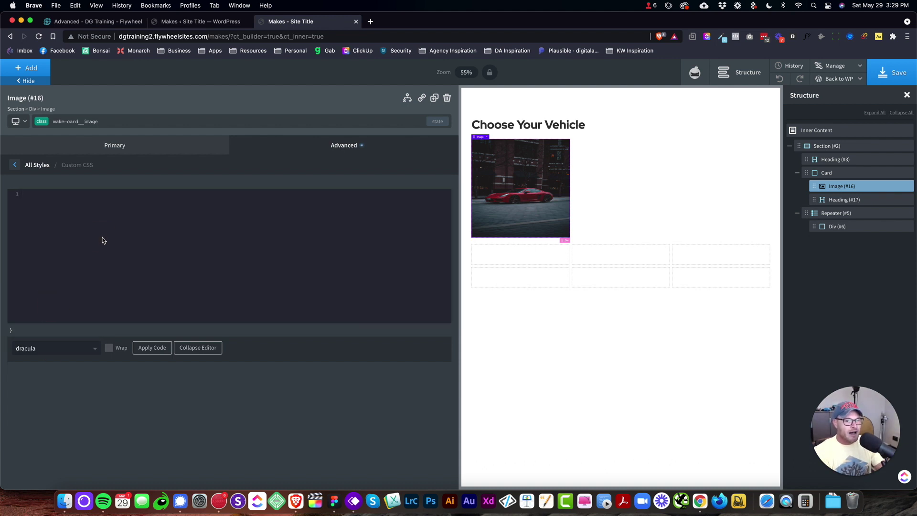
text(object-fit: cover;)
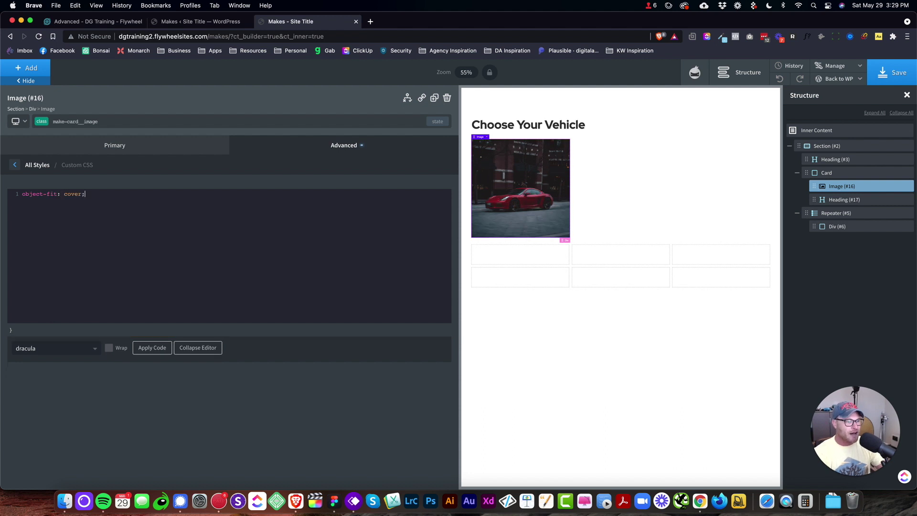
click(106, 146)
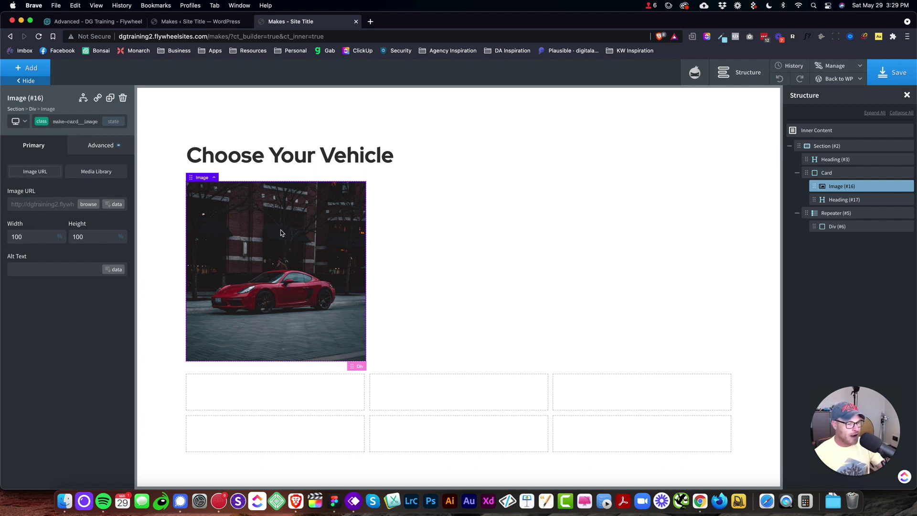
Step: Save the Makes page and check the card on the live front end before returning to the builder
click(836, 200)
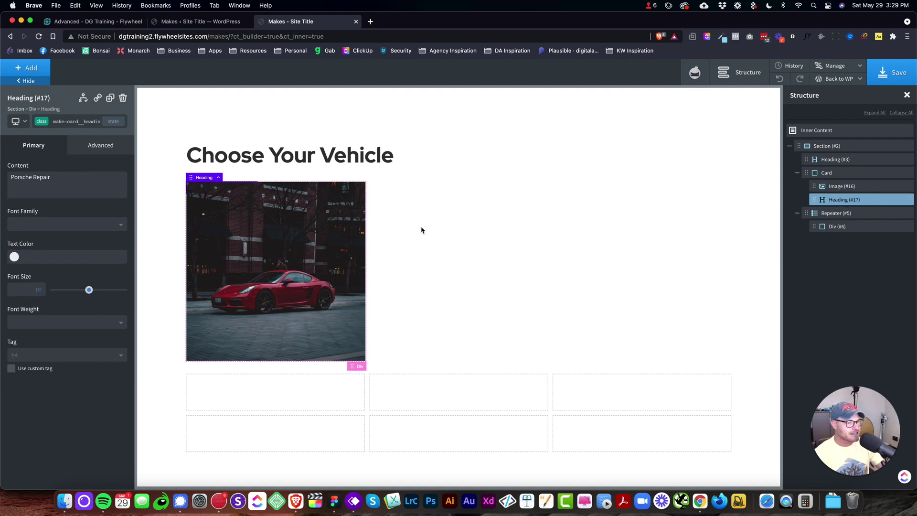
click(614, 226)
click(330, 242)
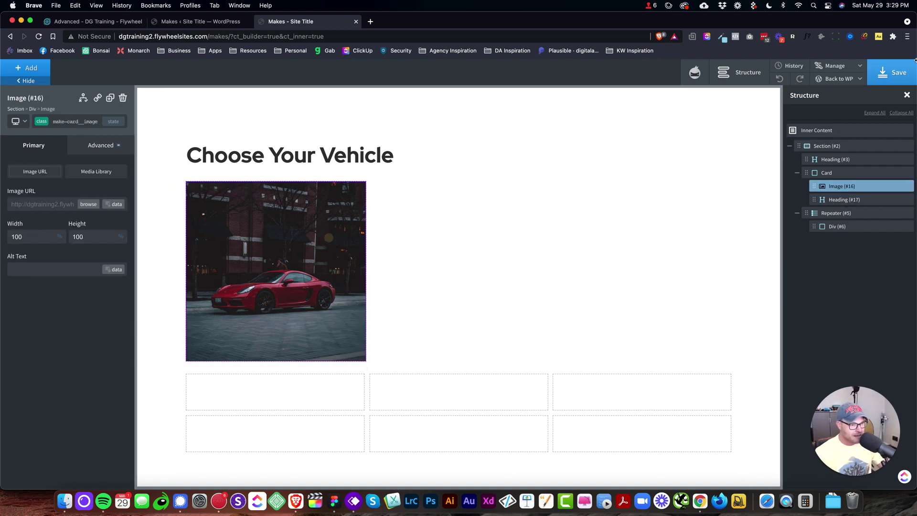
click(897, 71)
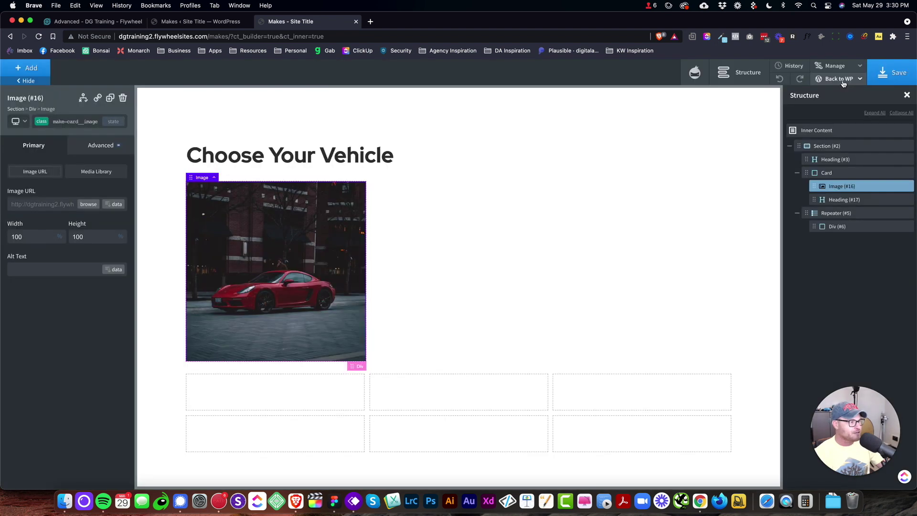
mouse_move(841, 81)
click(831, 109)
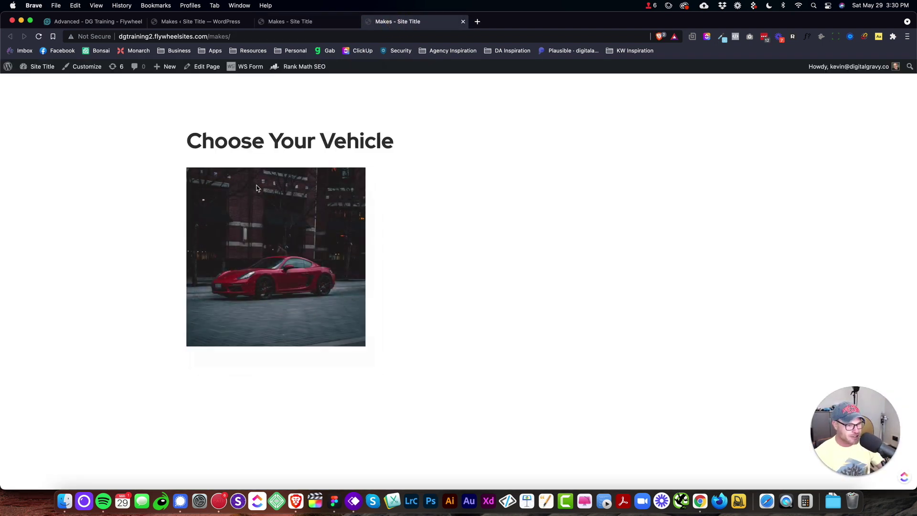
click(291, 21)
Step: Set the text color of the card's Porsche Repair heading to the off-white swatch from the core palette
click(868, 202)
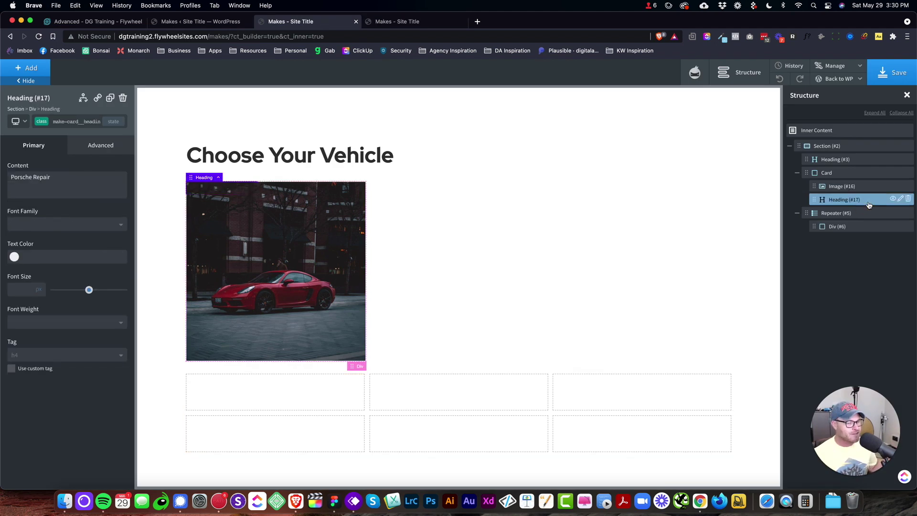
click(95, 145)
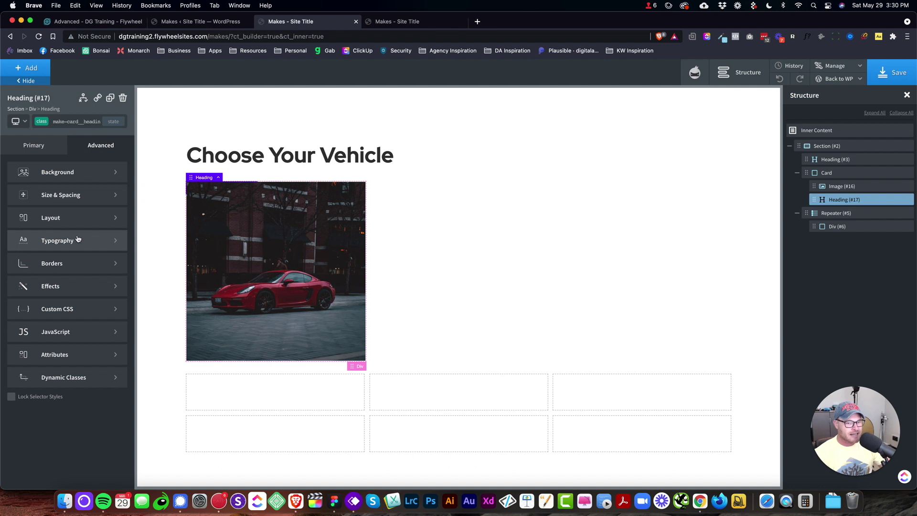
click(76, 237)
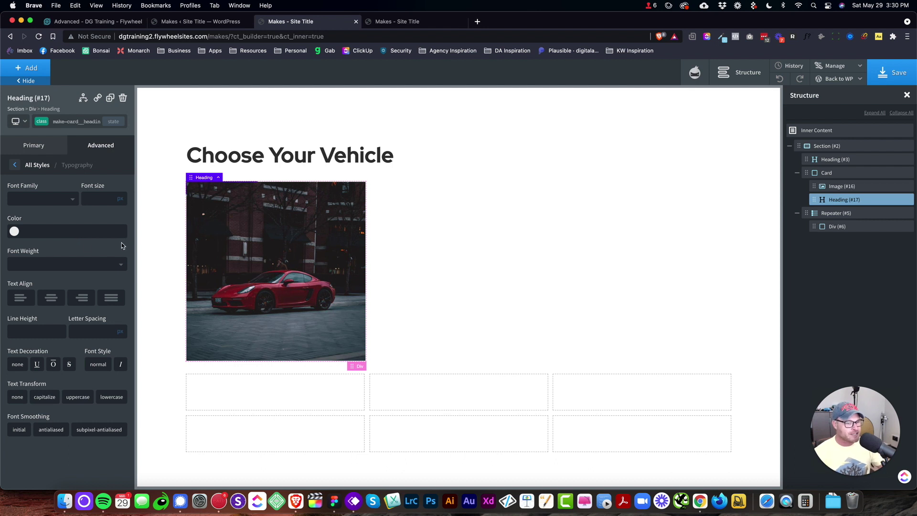
click(14, 231)
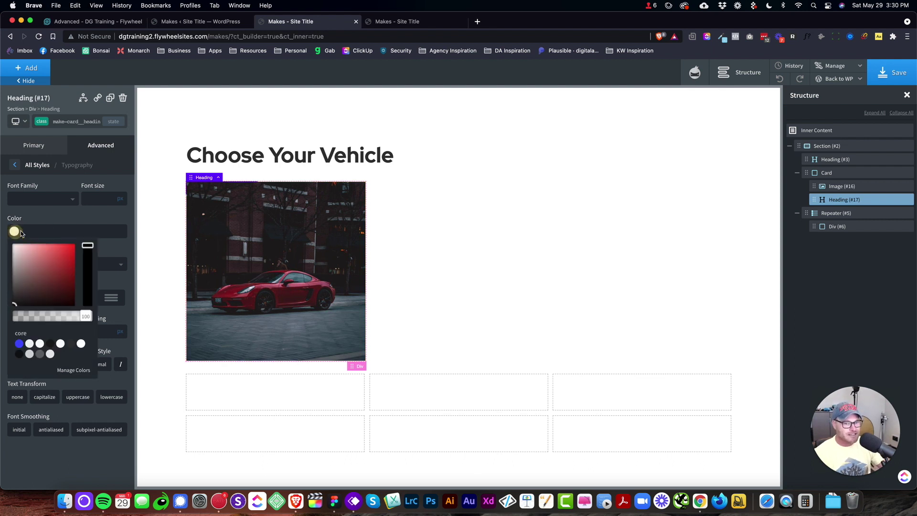
click(29, 343)
click(81, 211)
click(15, 165)
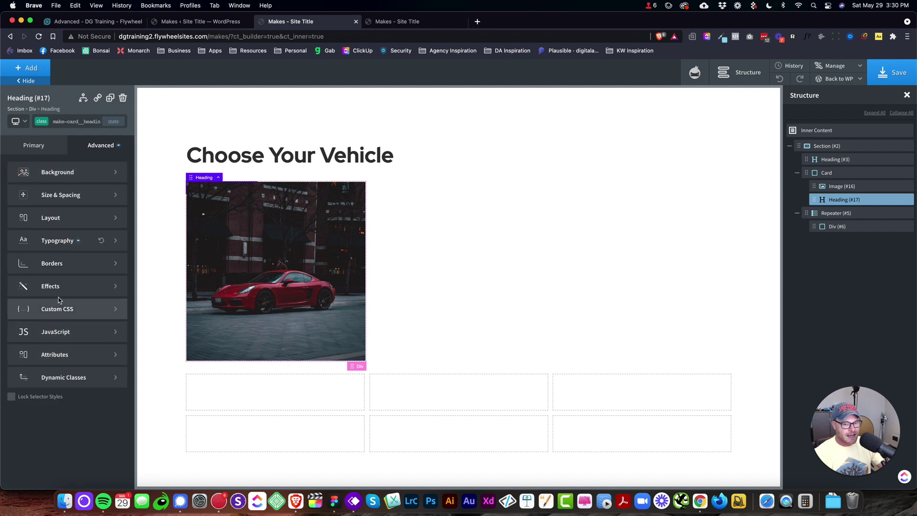
Step: Give the card's heading a z-index of 2 and an absolute position
click(62, 218)
click(25, 378)
text(2)
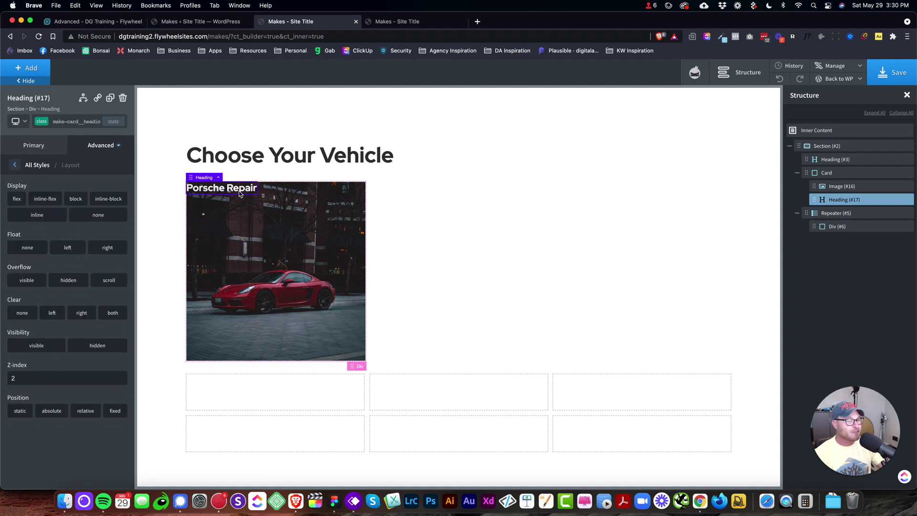
click(15, 165)
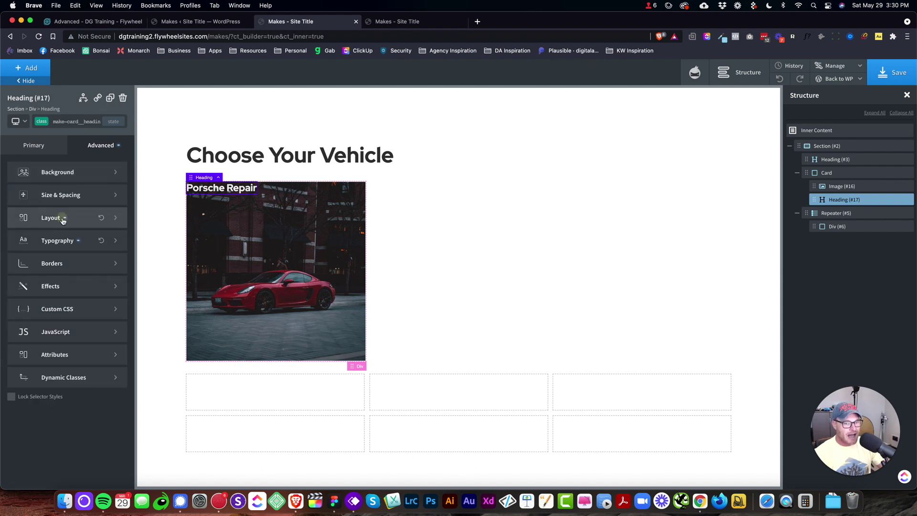
click(62, 217)
click(61, 411)
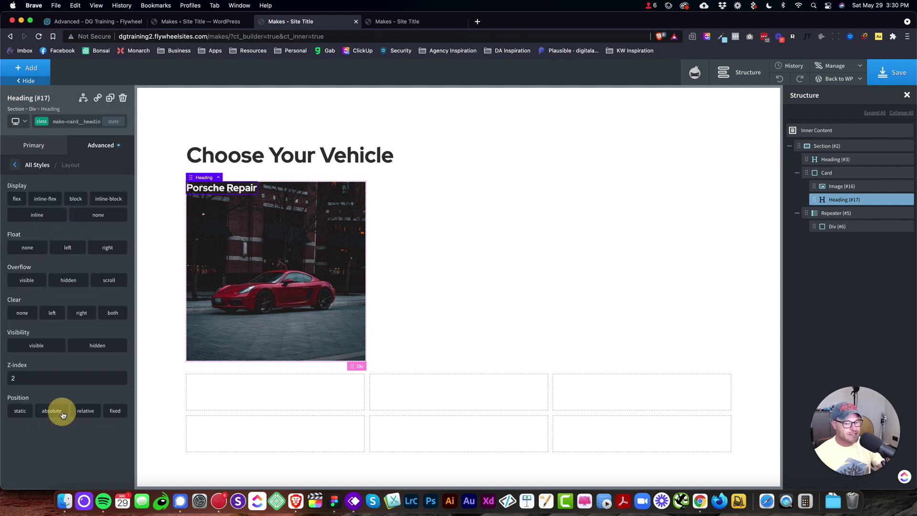
scroll(80, 394, down, 1)
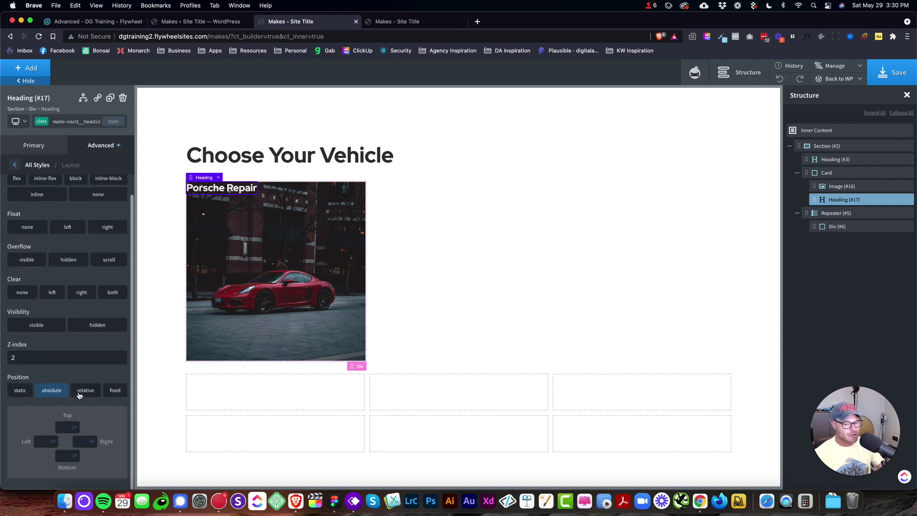
Step: Set the card heading's bottom offset to 1 em
click(61, 455)
text(0)
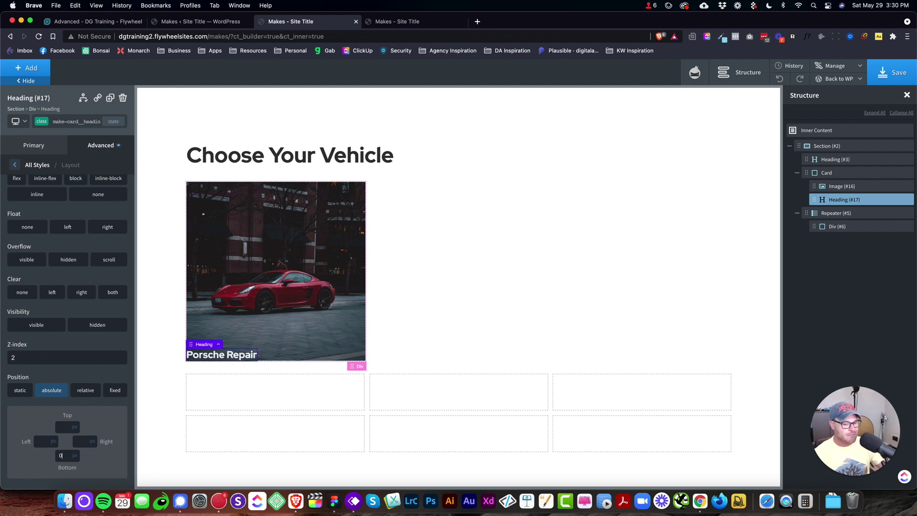
mouse_move(75, 456)
click(76, 465)
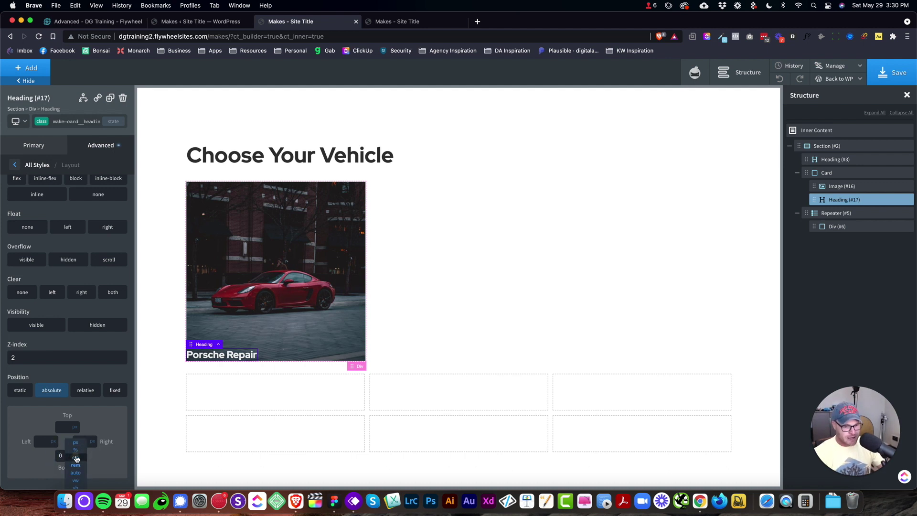
click(71, 455)
text(1)
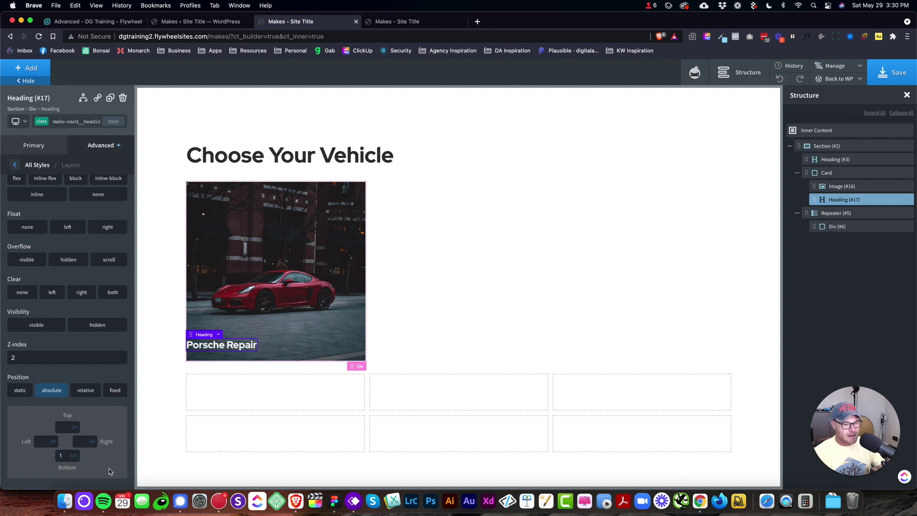
Step: Set the left and right position offsets of the Porsche Repair heading to 1 em
click(53, 442)
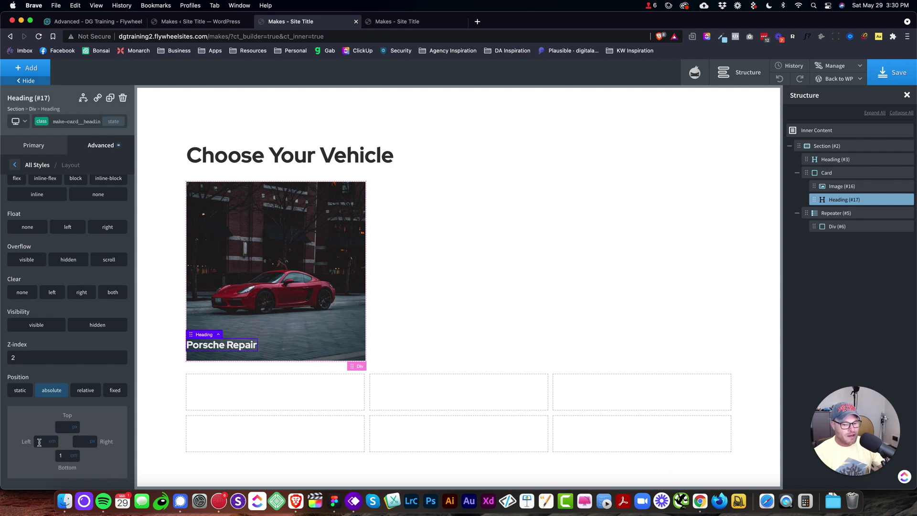
click(41, 441)
text(1)
click(92, 441)
click(96, 439)
click(84, 442)
text(1)
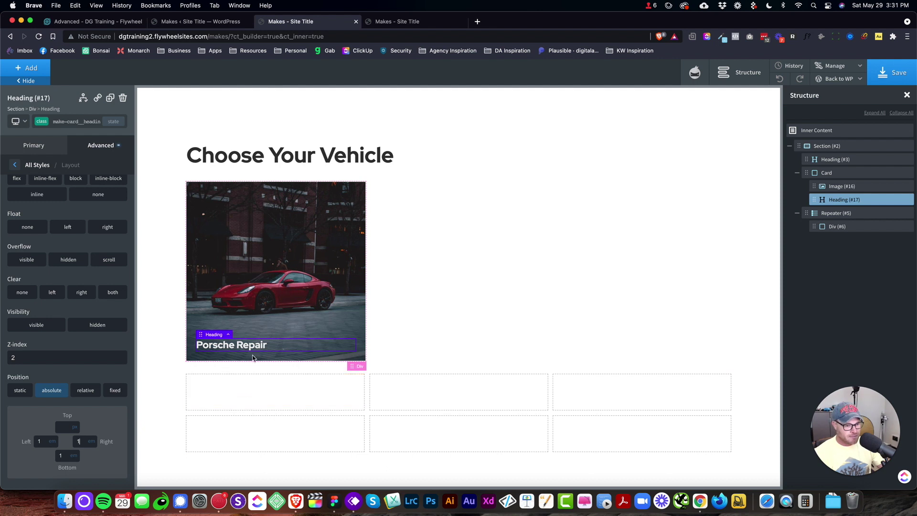
Step: Increase the heading's bottom, left and right position offsets to 1.5 em each
click(66, 455)
text(.5)
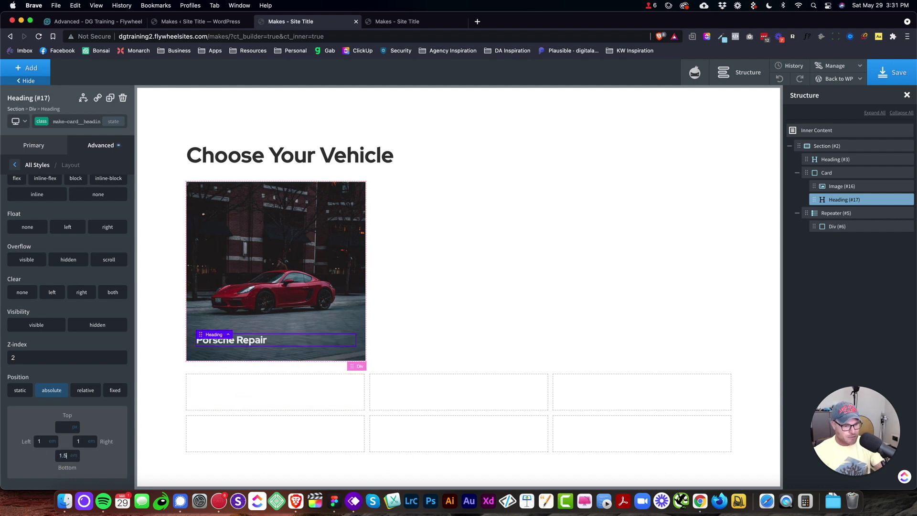
click(45, 442)
text(.5)
click(81, 442)
text(.5)
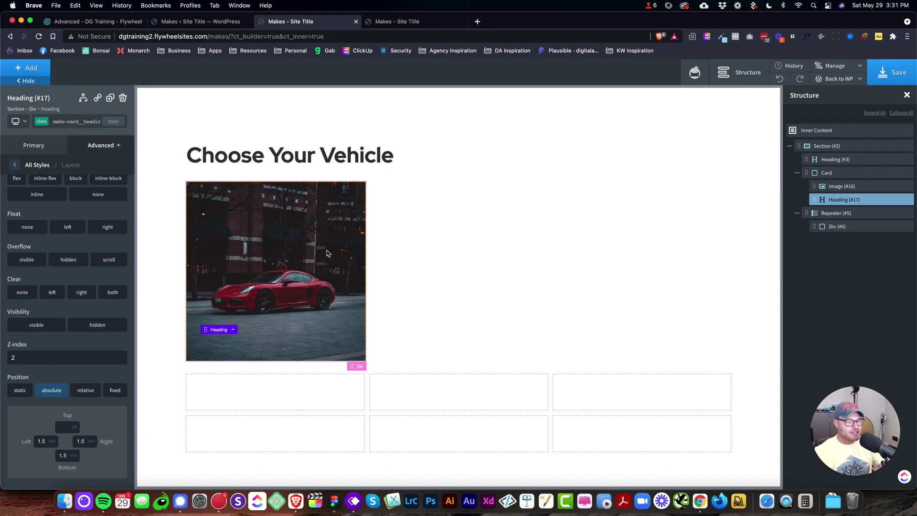
Step: Round the corners of the card's image with a border radius of .5 em
click(327, 253)
click(101, 145)
click(64, 199)
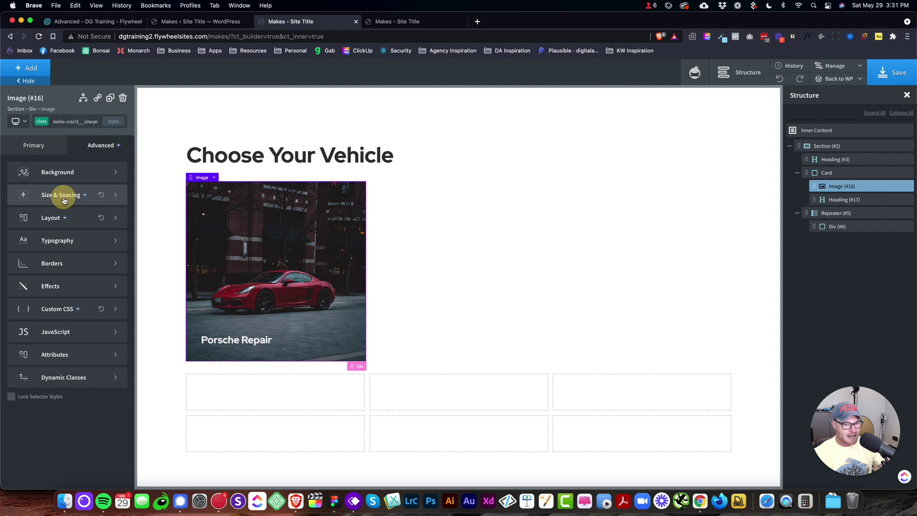
click(16, 168)
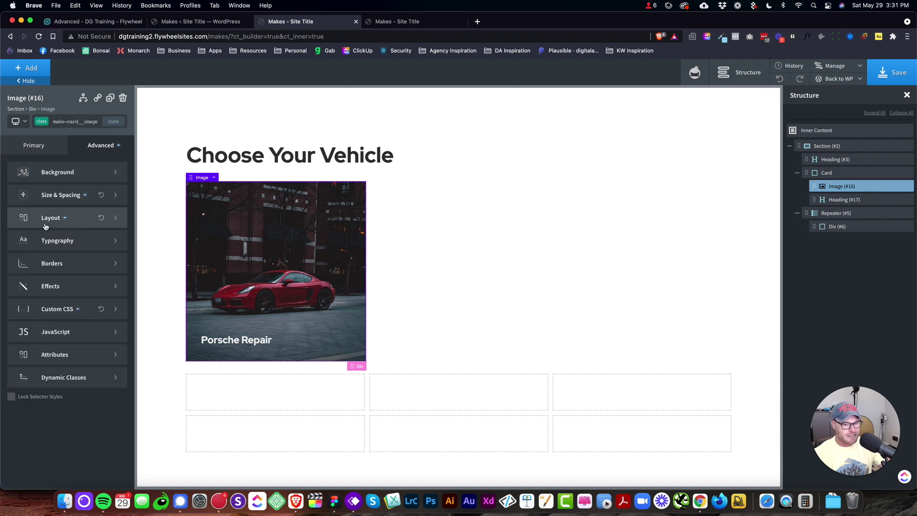
click(73, 270)
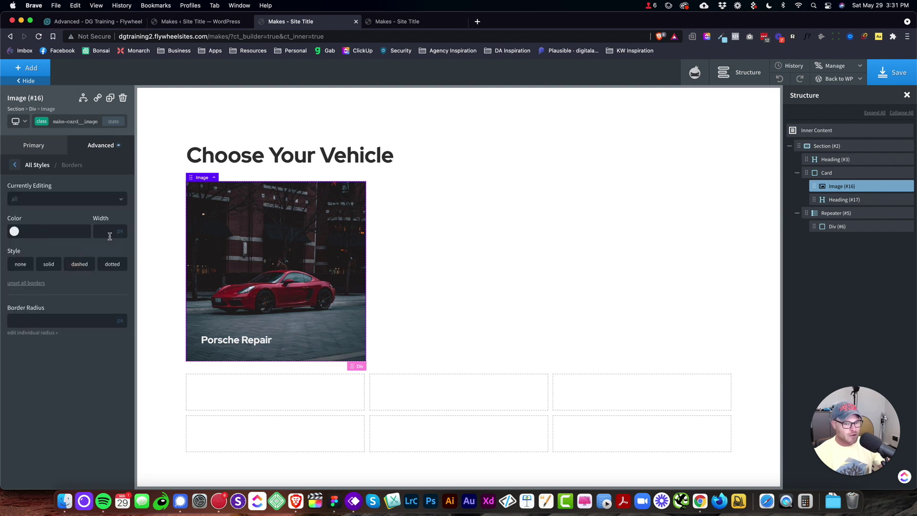
click(92, 320)
click(120, 320)
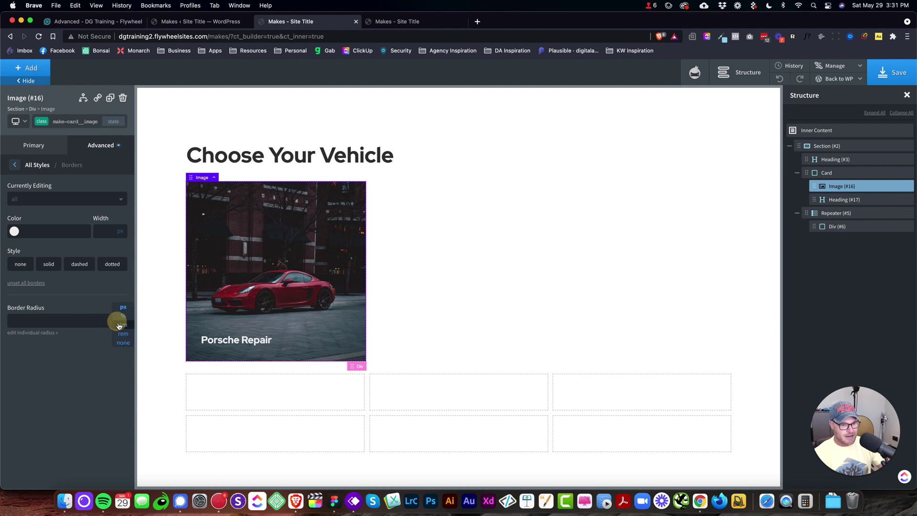
click(123, 324)
click(90, 321)
text(1)
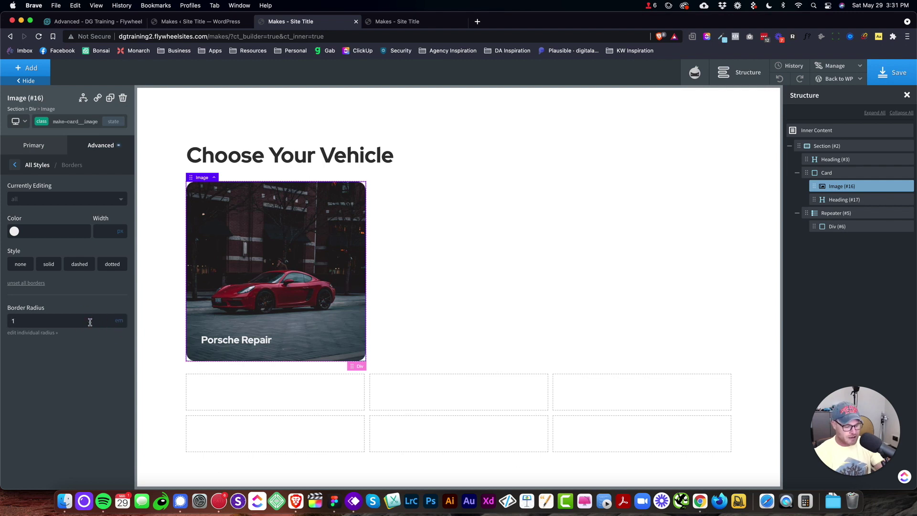
key(BackSpace)
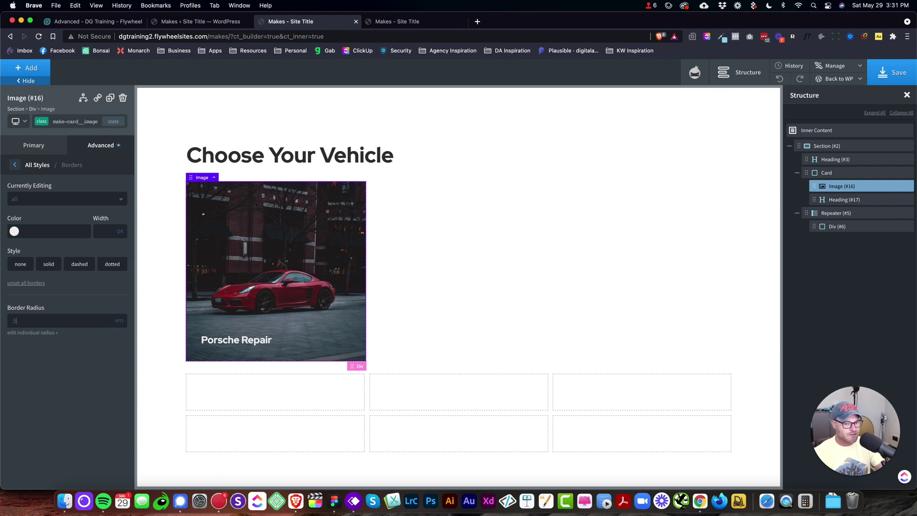
Step: Save the page and reload the front-end Makes page to check the card's styling
click(897, 77)
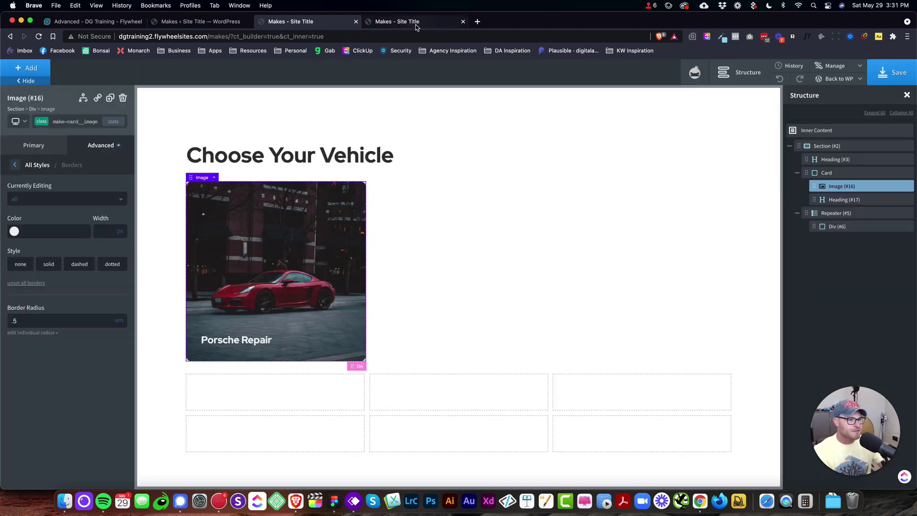
click(411, 22)
key(super+r)
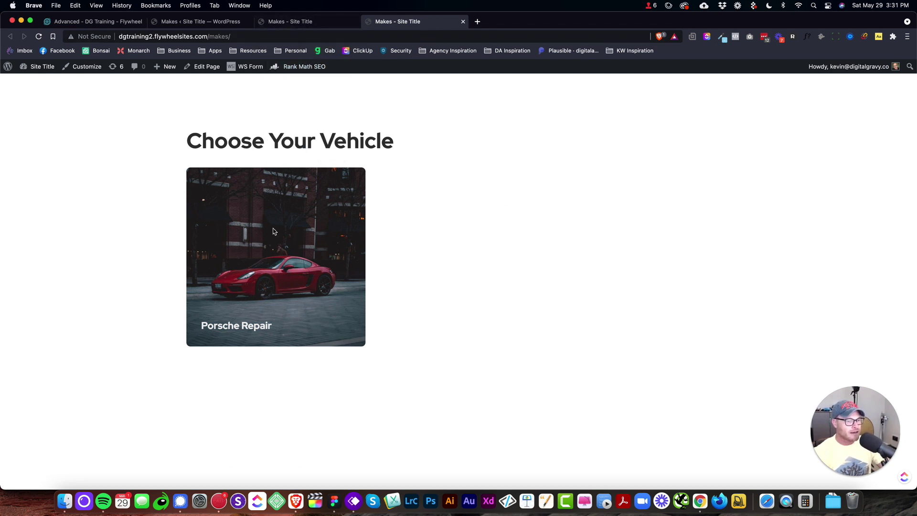
Step: Back in the builder, nest the Card inside the repeater's Div and expand that Div in the structure
click(310, 23)
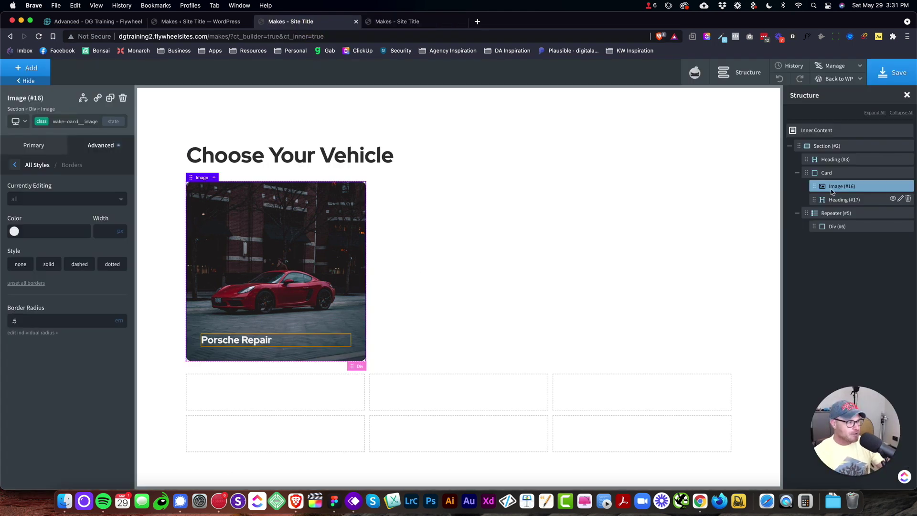
click(796, 173)
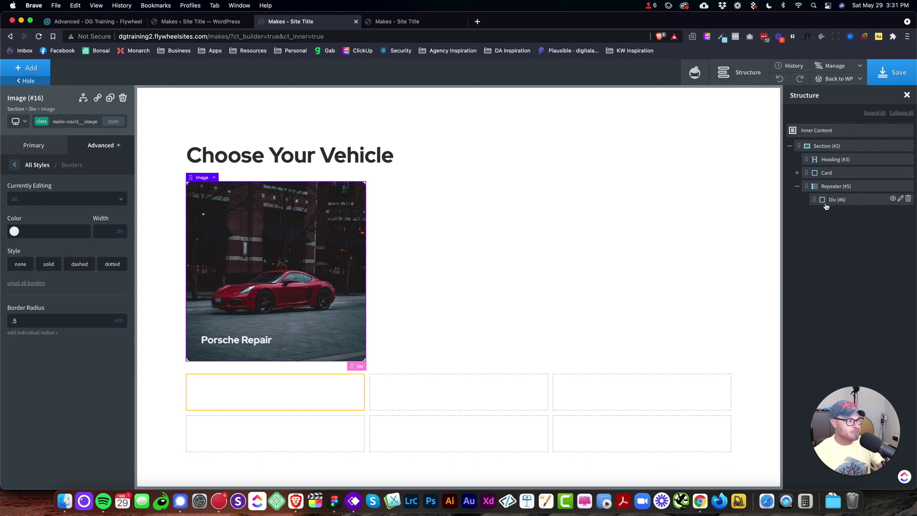
drag(811, 174, 838, 187)
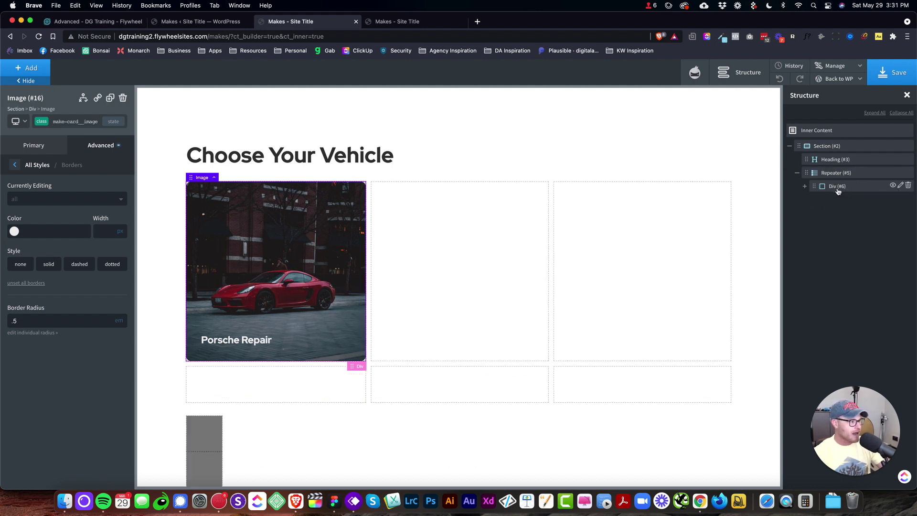
click(805, 187)
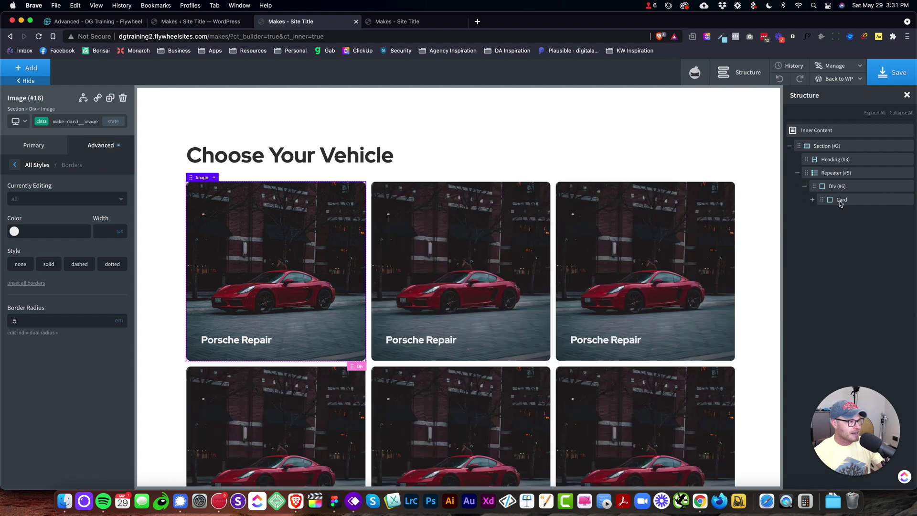
Step: Save the layout, review the repeated card grid on the reloaded front-end page, and save once more in the builder
click(892, 72)
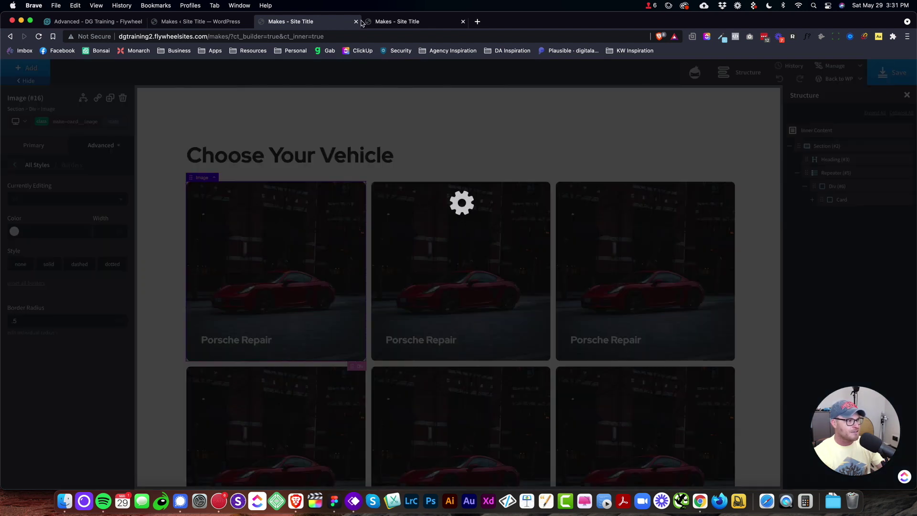
click(401, 22)
key(super+r)
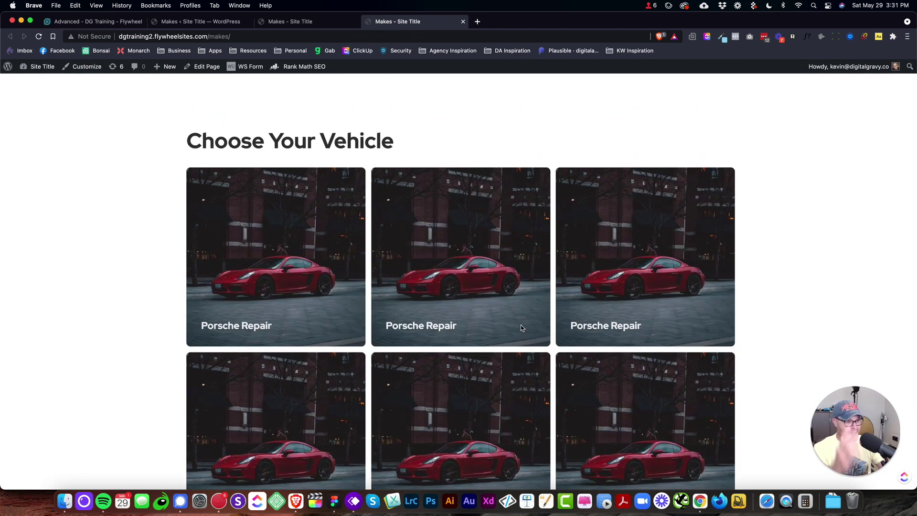
scroll(539, 362, down, 2)
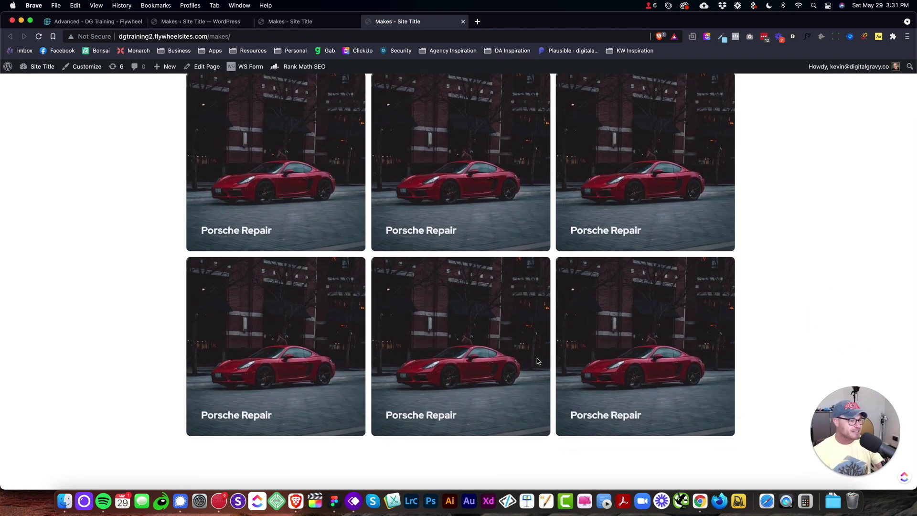
scroll(539, 363, up, 3)
scroll(538, 363, down, 3)
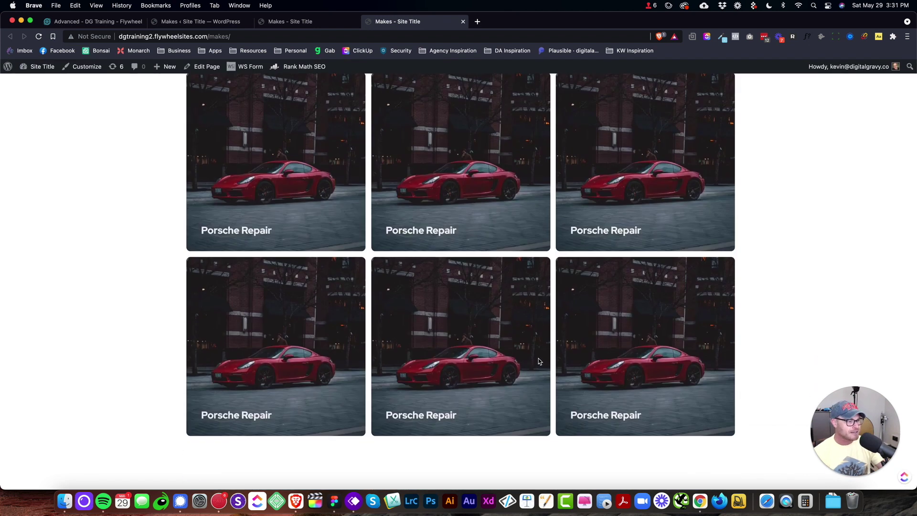
scroll(537, 359, up, 3)
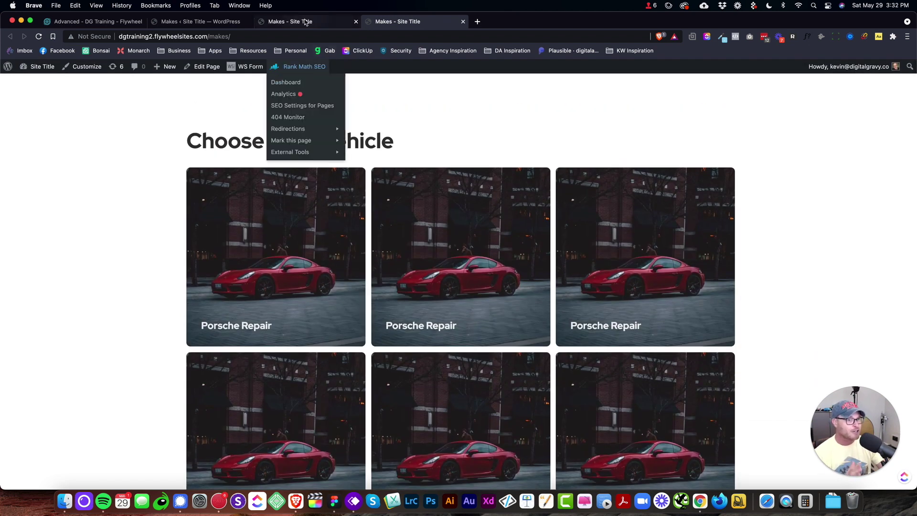
click(302, 21)
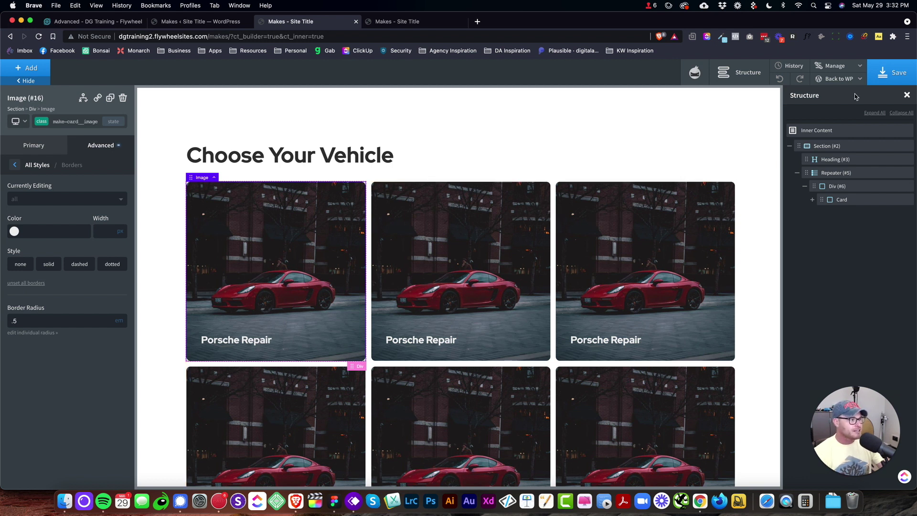
click(886, 72)
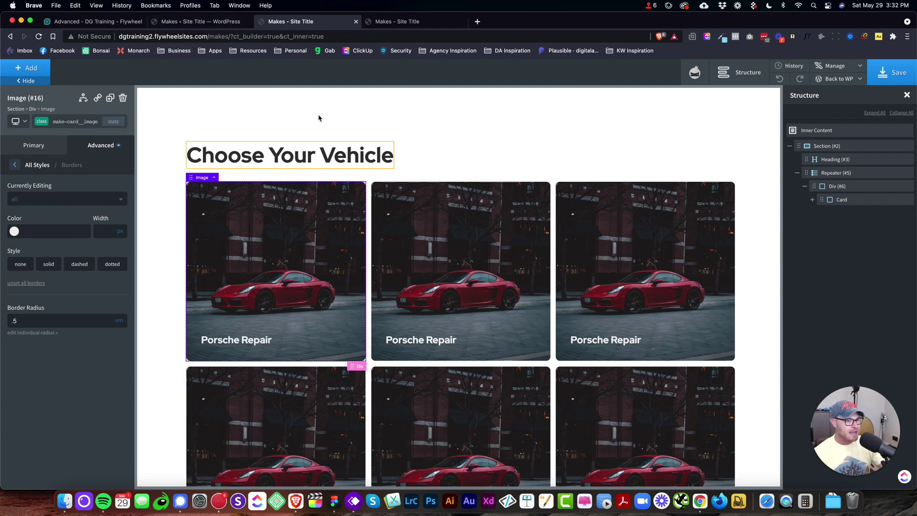
Step: From the WordPress Makes list, open the Audi, BMW, Jaguar, Mercedes, Porsche and Volkswagen entries for editing in separate browser tabs
click(210, 22)
scroll(148, 349, down, 1)
scroll(148, 350, down, 2)
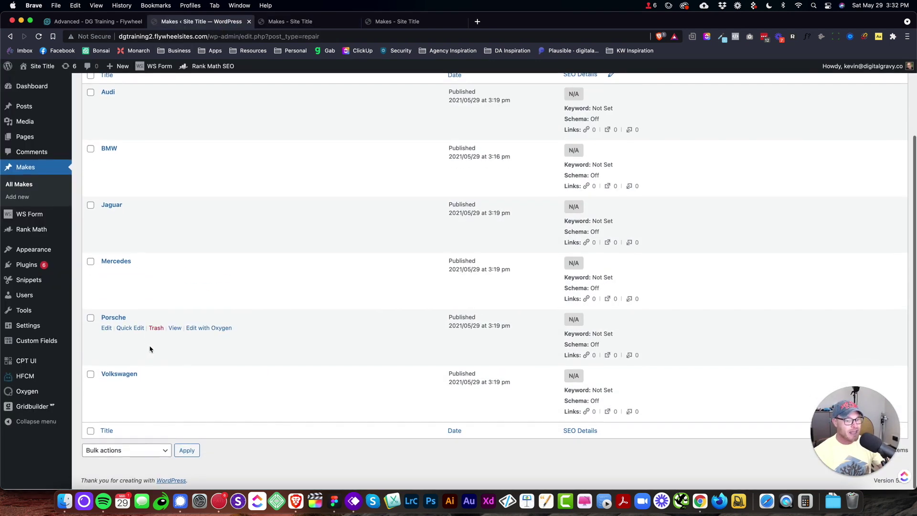
scroll(149, 348, up, 3)
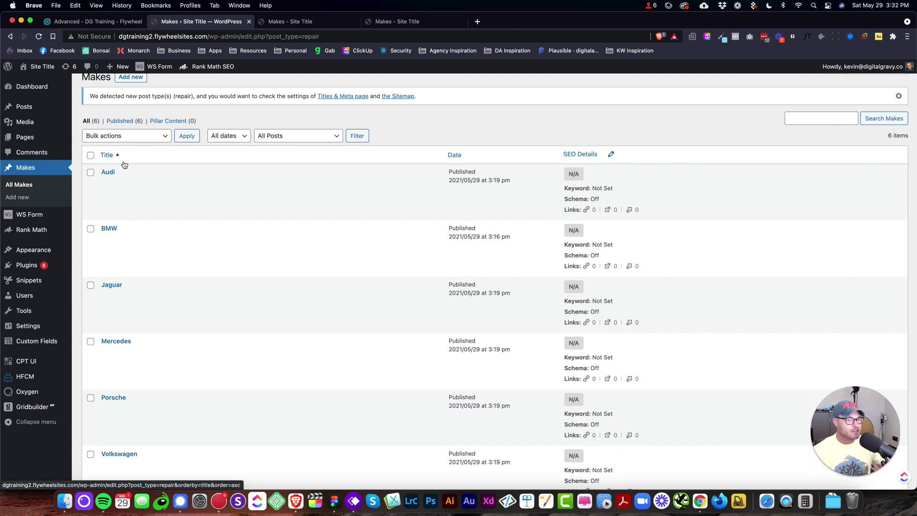
super+click(107, 173)
super+click(111, 230)
super+click(112, 285)
super+click(116, 342)
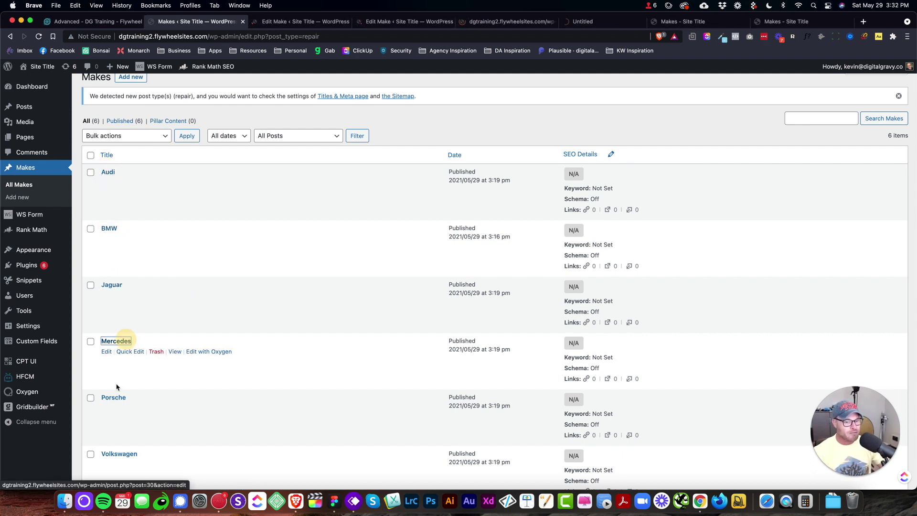
super+click(113, 398)
super+click(119, 454)
scroll(246, 379, down, 3)
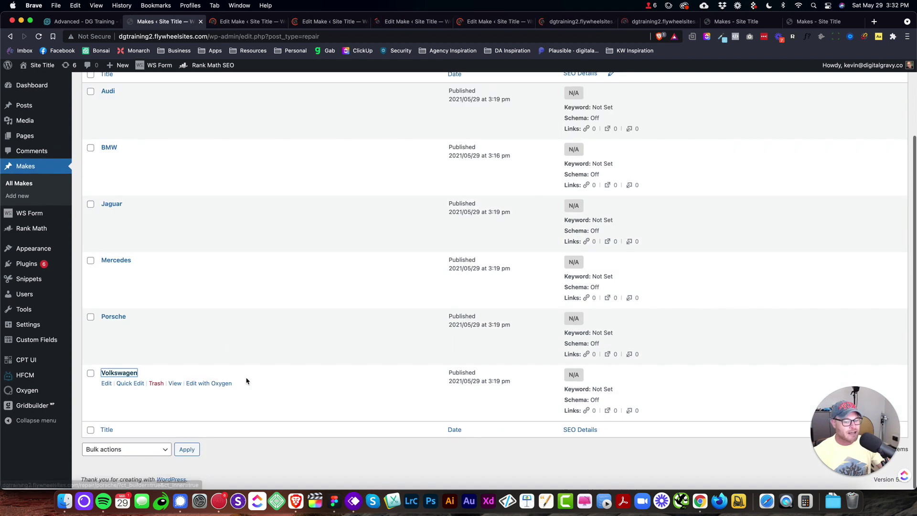
scroll(234, 87, up, 5)
Step: Set the photo of the car on the leaf-covered autumn road as the Audi make's featured image and update the post
key(ctrl+Tab)
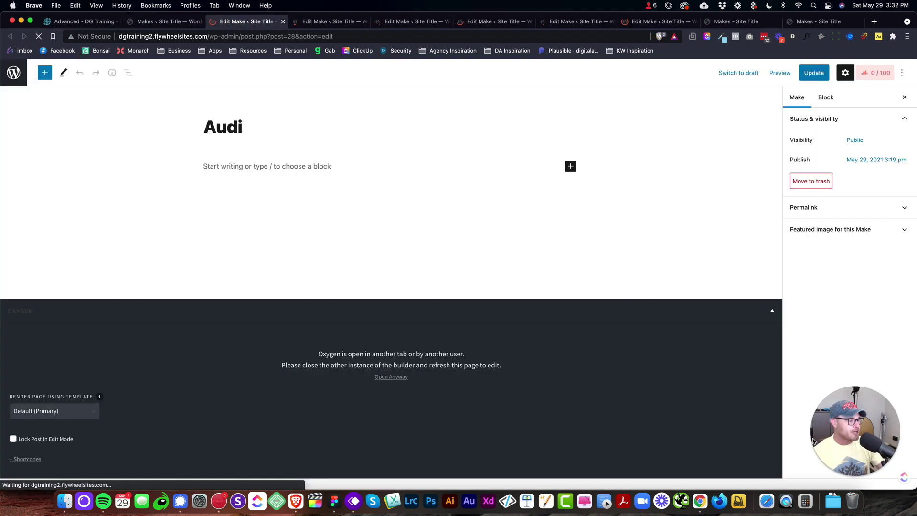
drag(851, 415, 60, 412)
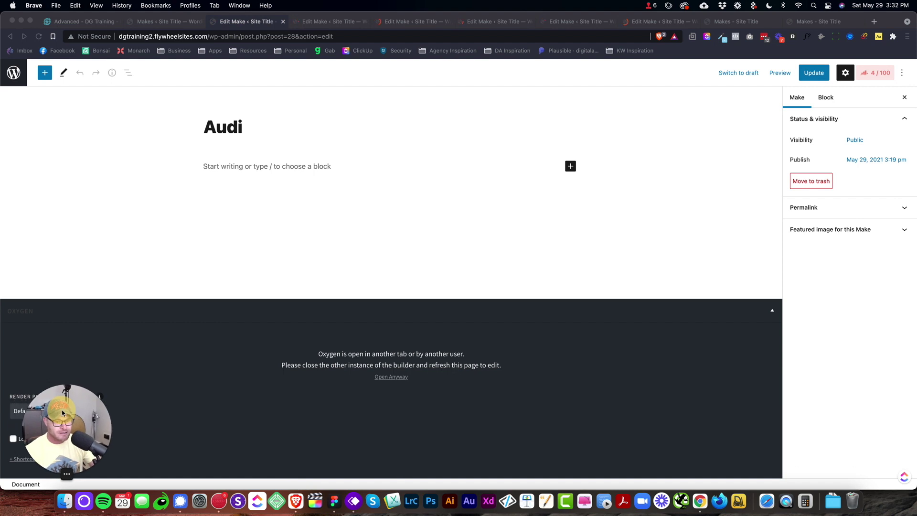
click(844, 235)
click(848, 234)
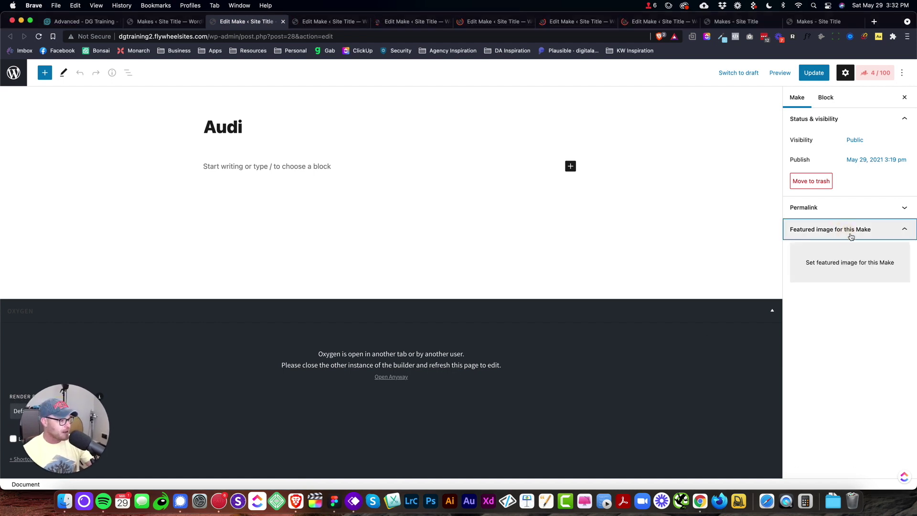
click(858, 267)
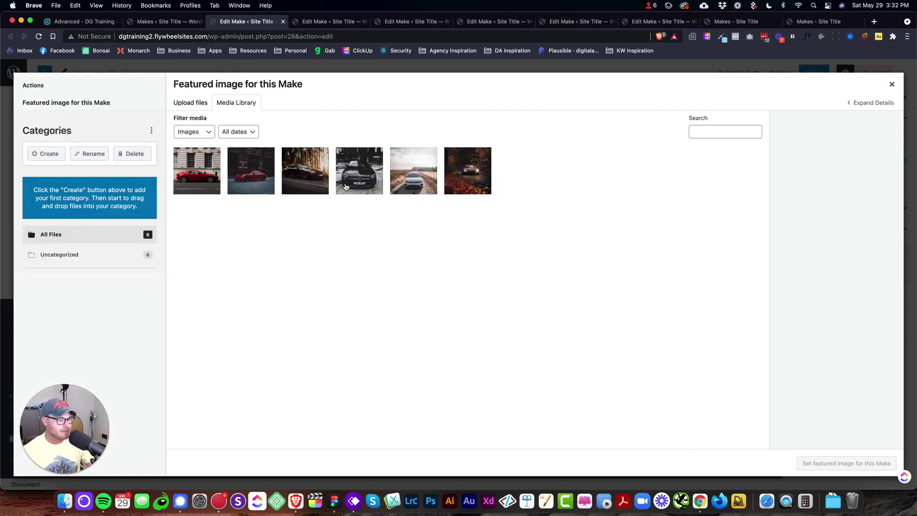
click(471, 170)
click(843, 464)
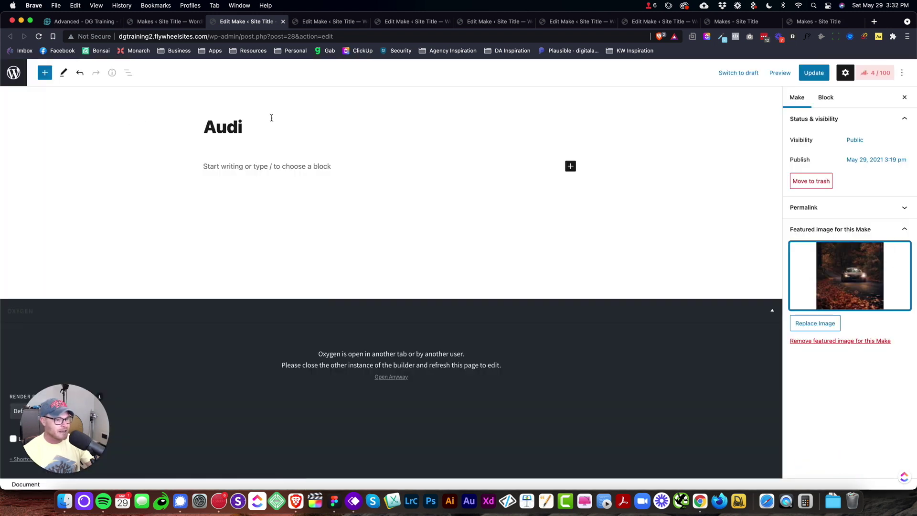
click(813, 72)
Step: Set the bmw-vert8 photo as the BMW make's featured image and update the post
click(318, 21)
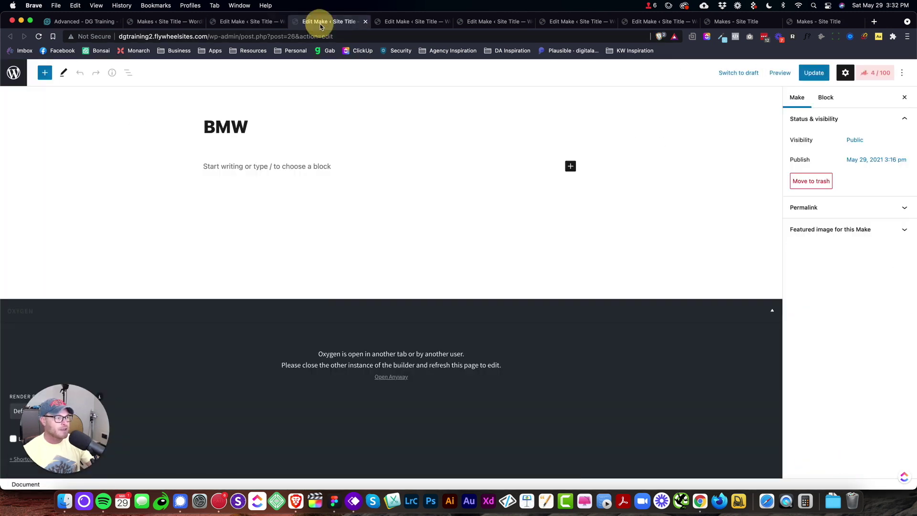
click(865, 229)
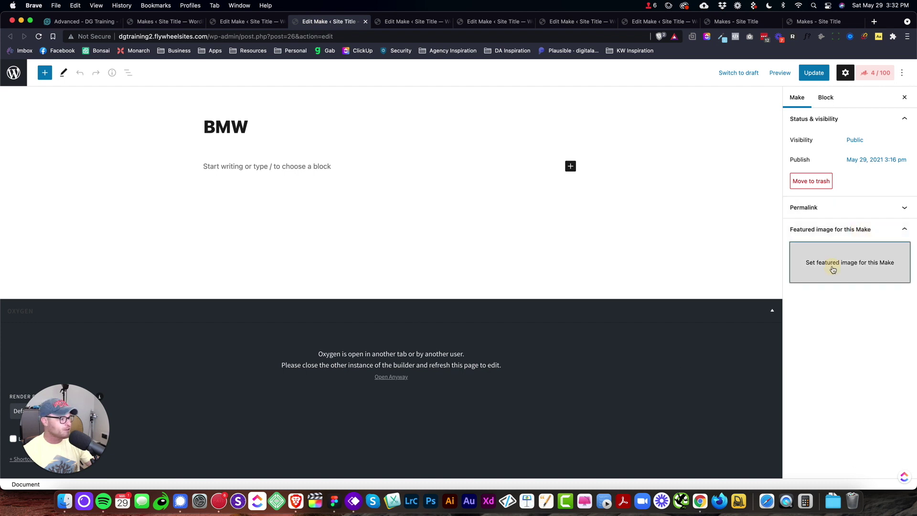
click(832, 267)
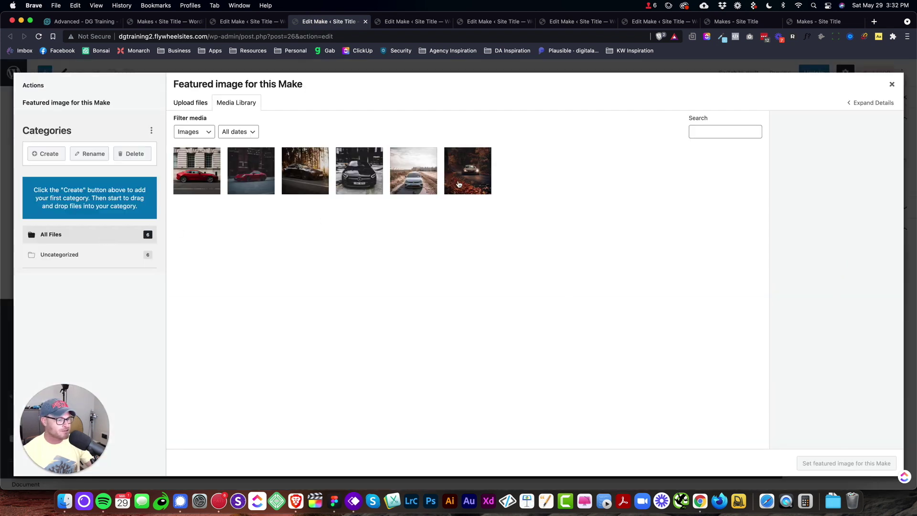
click(312, 180)
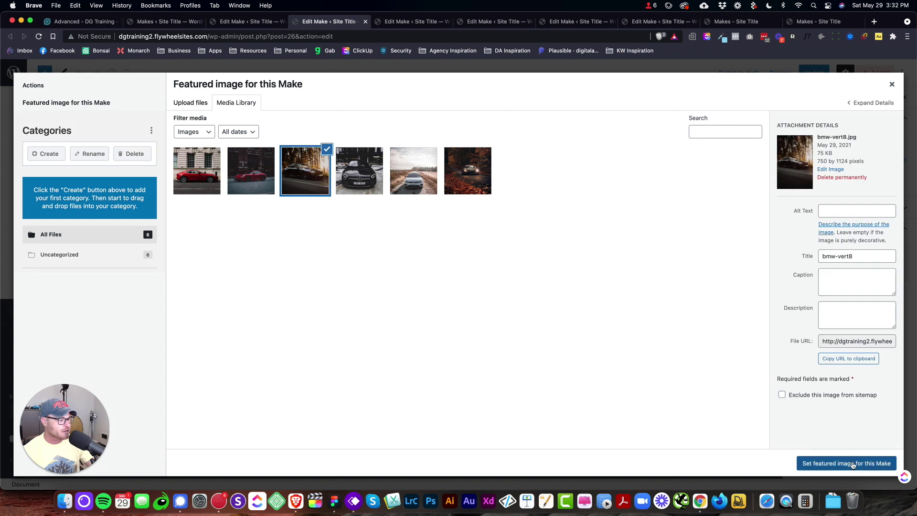
click(846, 463)
click(812, 72)
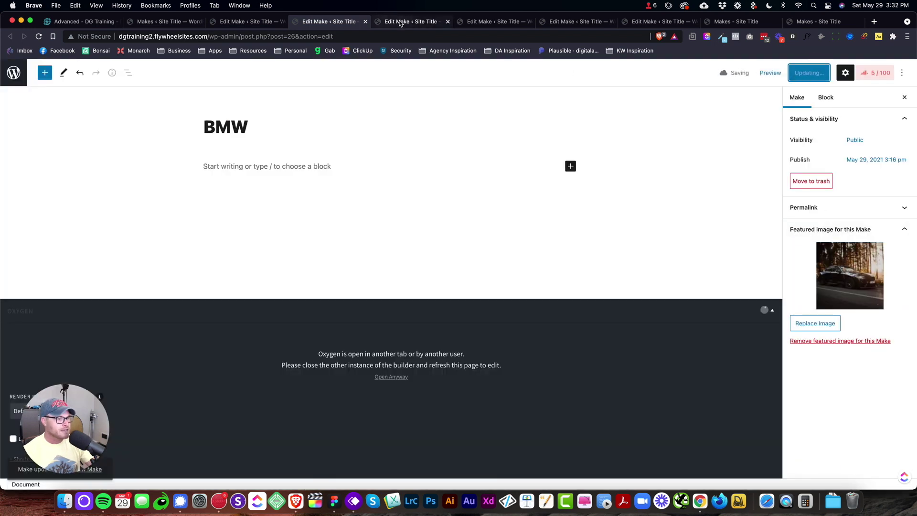
Step: Set the photo of the red car before the pale stone building as the Jaguar make's featured image and update the post
key(ctrl+Tab)
click(855, 228)
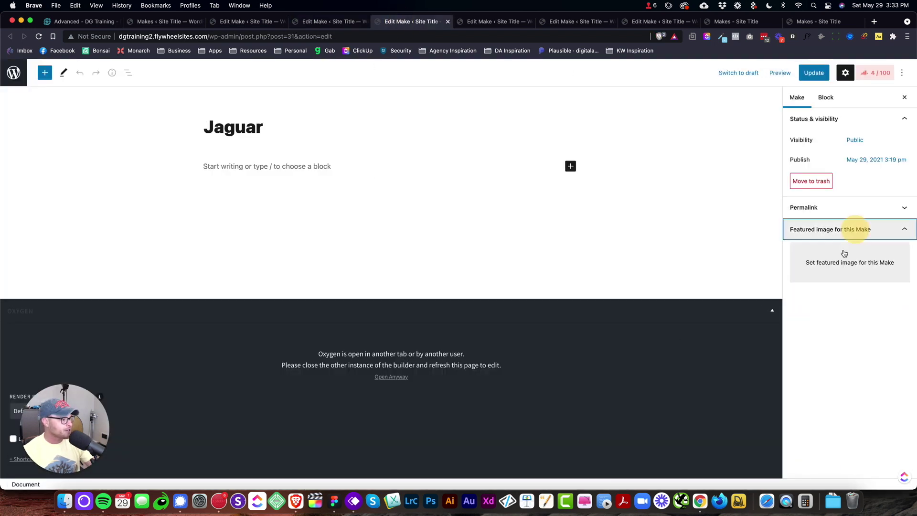
click(833, 263)
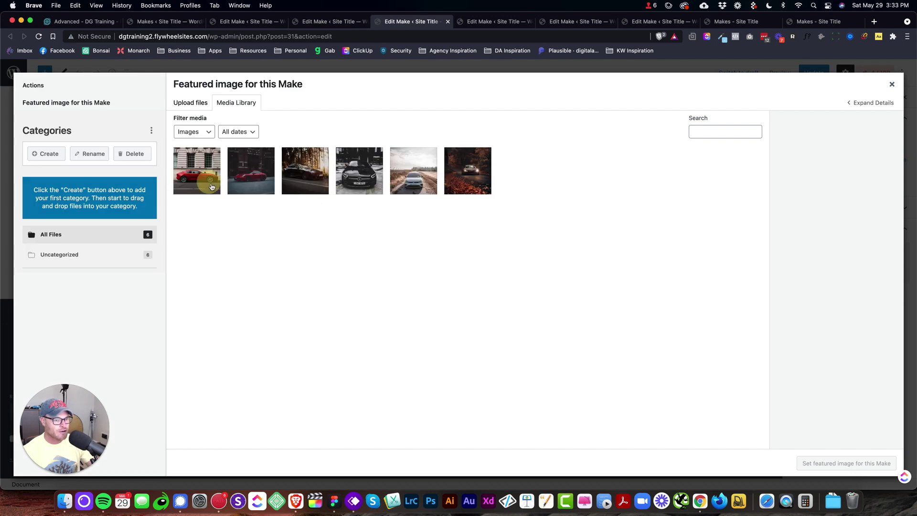
click(206, 180)
click(844, 463)
click(814, 72)
Step: Set the mercedes-benz-tile photo as the Mercedes make's featured image and update the post
click(485, 22)
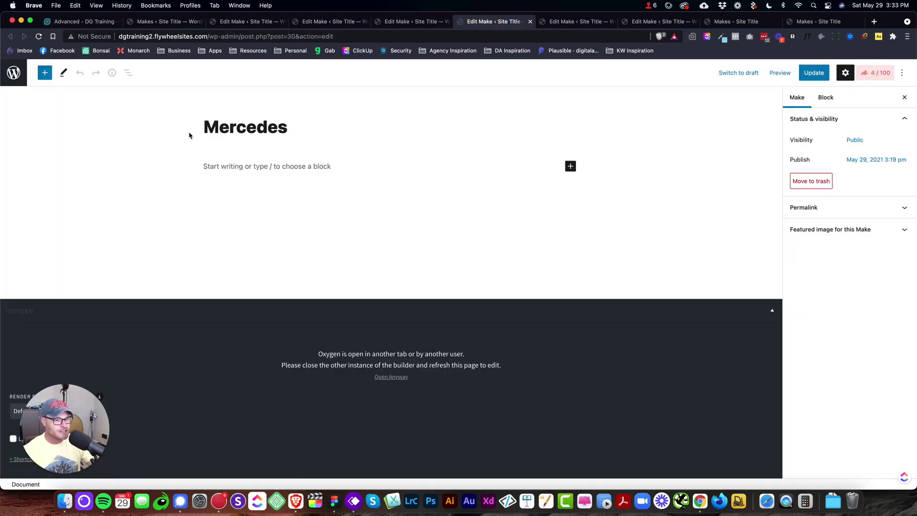
click(839, 230)
click(837, 252)
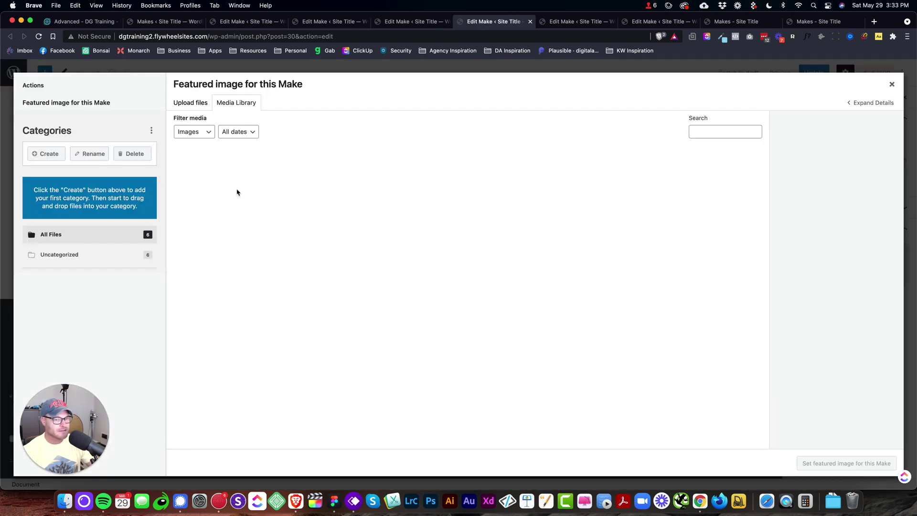
click(363, 179)
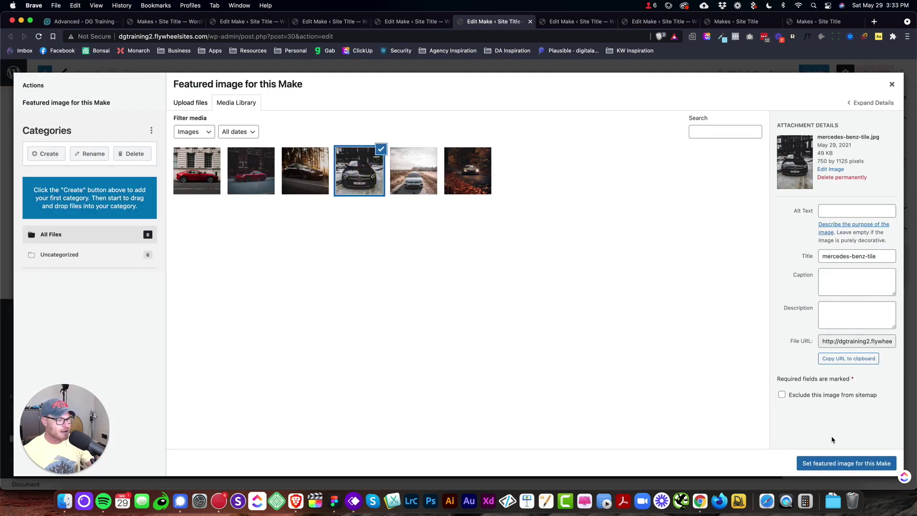
click(846, 463)
click(815, 73)
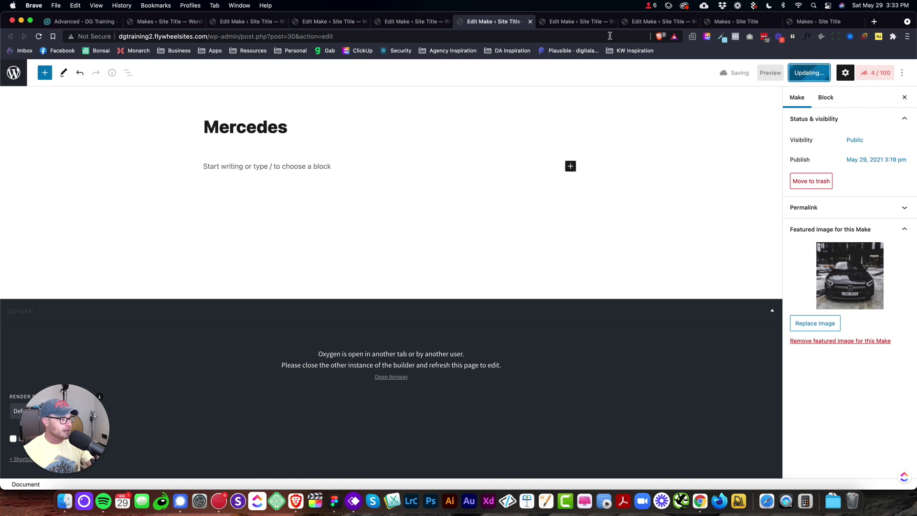
Step: Set the photo of the red car on the dark city street as the Porsche make's featured image and update the post
click(576, 22)
click(812, 229)
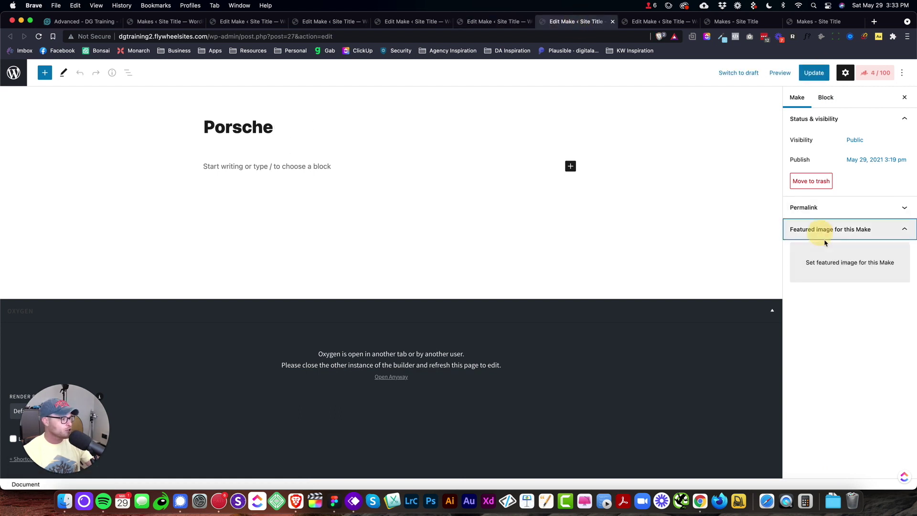
click(833, 251)
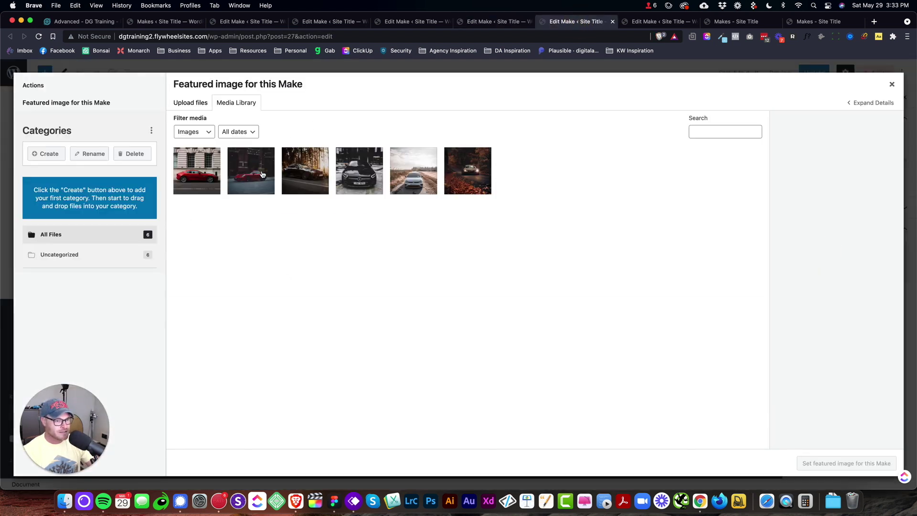
click(262, 173)
click(846, 463)
click(812, 73)
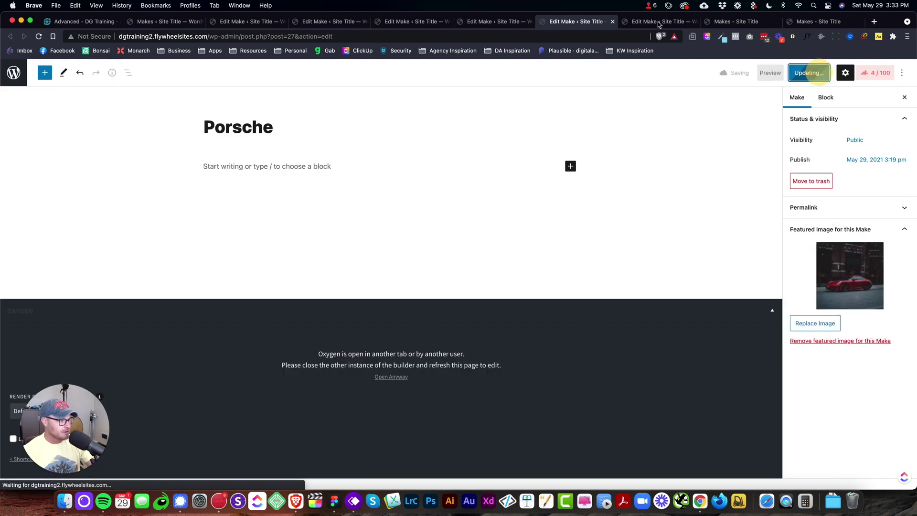
Step: Set the vw-volkswagen-vert4 photo as the Volkswagen make's featured image and update the post
click(640, 22)
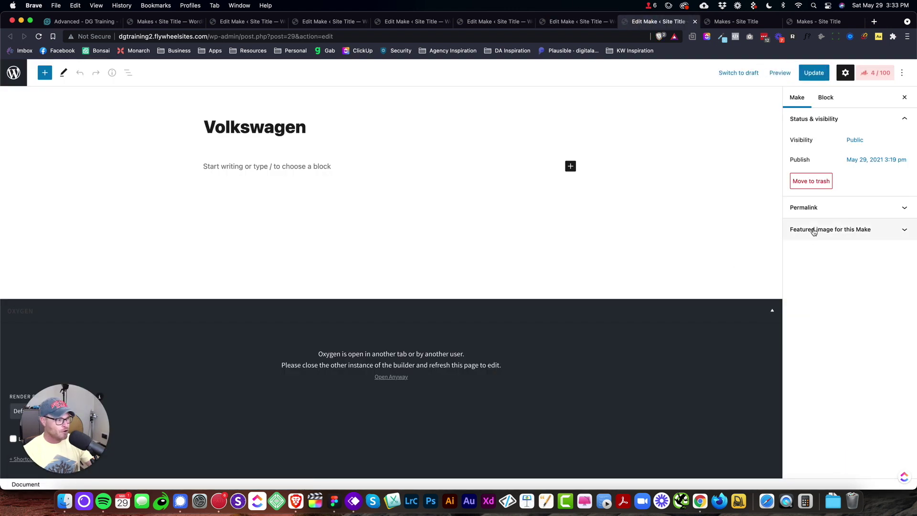
click(833, 232)
click(829, 266)
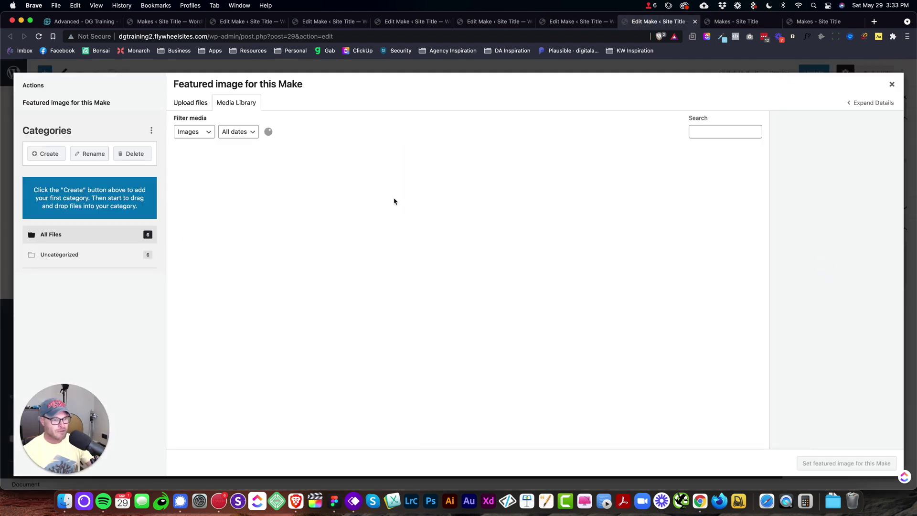
click(430, 187)
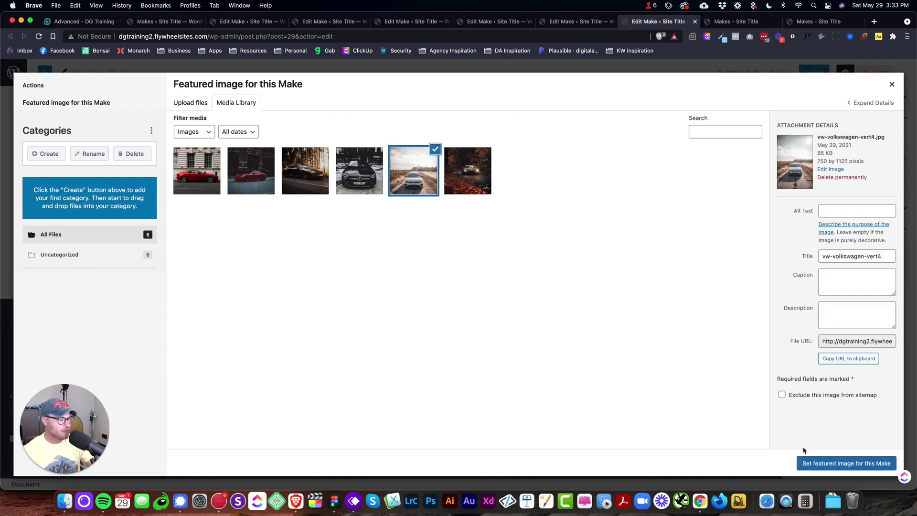
click(828, 462)
click(809, 73)
Step: Close the six make editing tabs, return to the Oxygen builder and save the layout
click(736, 21)
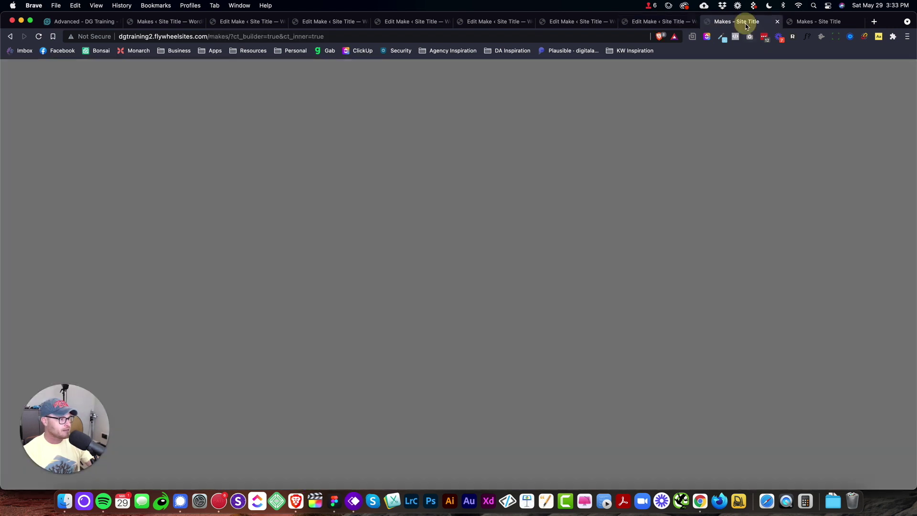
click(628, 25)
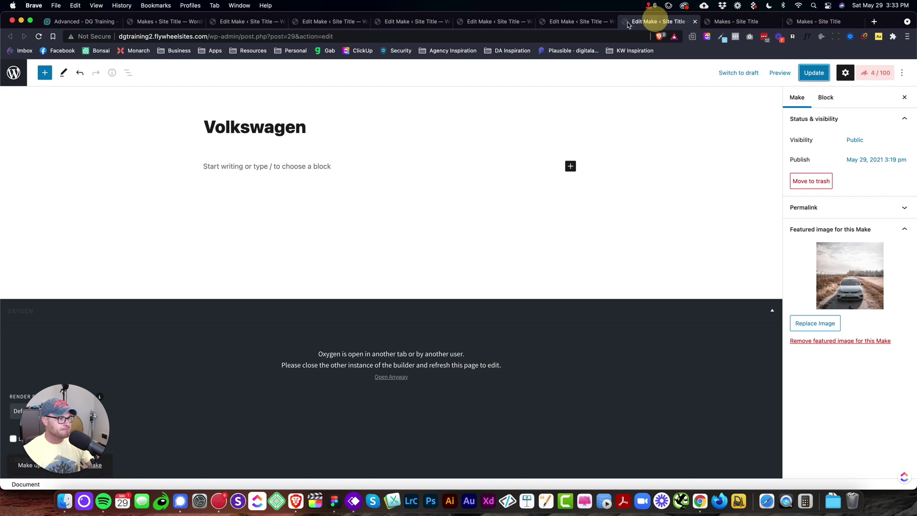
click(578, 22)
click(499, 22)
click(419, 22)
click(334, 22)
click(250, 22)
click(283, 22)
click(283, 22)
click(283, 22)
click(283, 22)
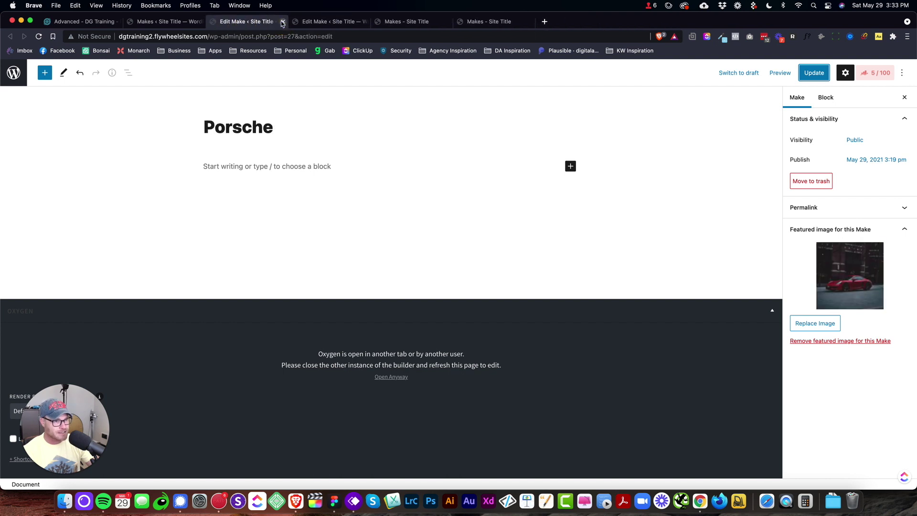
click(283, 22)
click(283, 22)
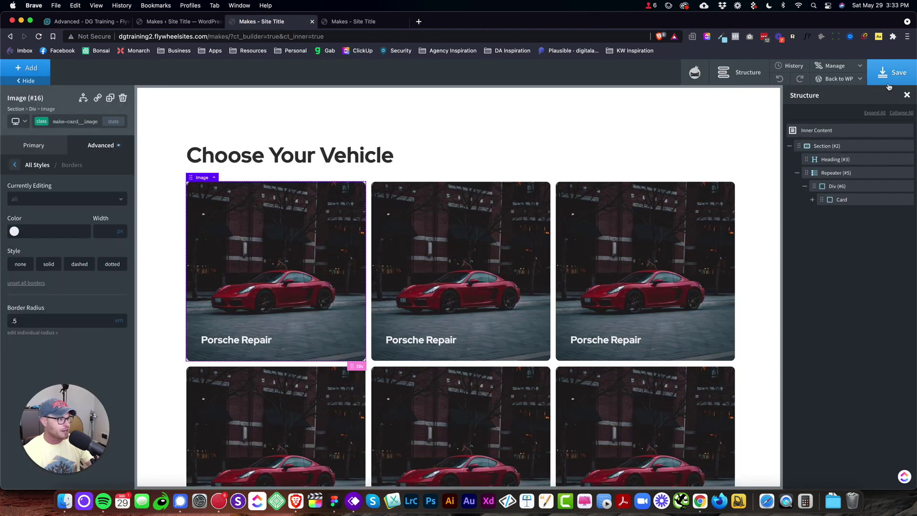
click(898, 72)
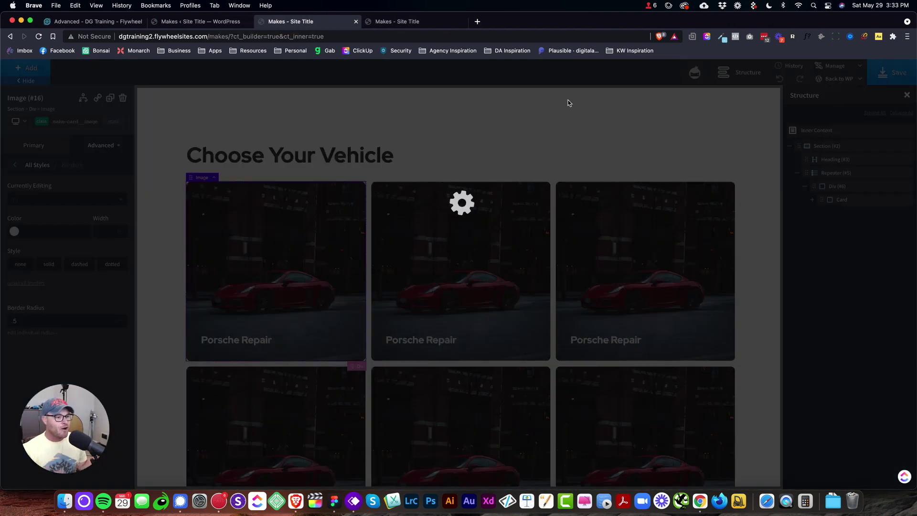
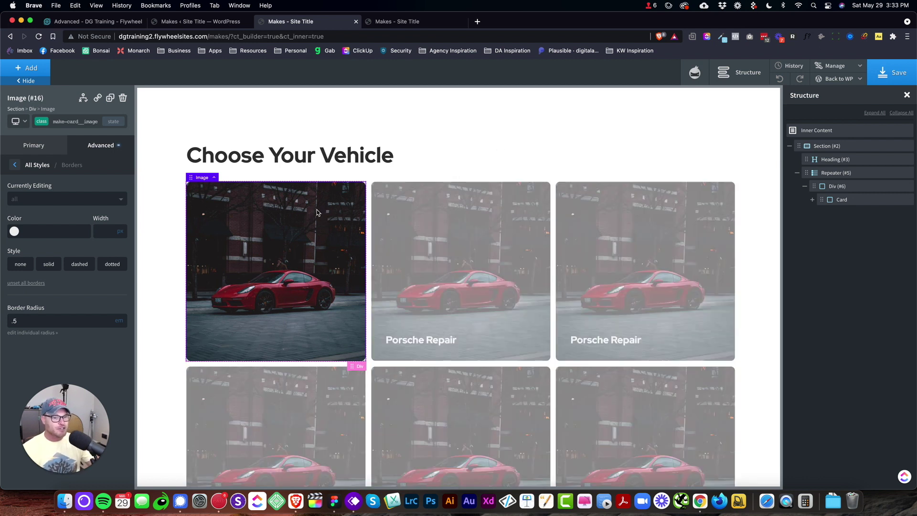
Step: Link the card image's URL to the post's featured image as dynamic data with size medium_large, and check the card grid
click(29, 146)
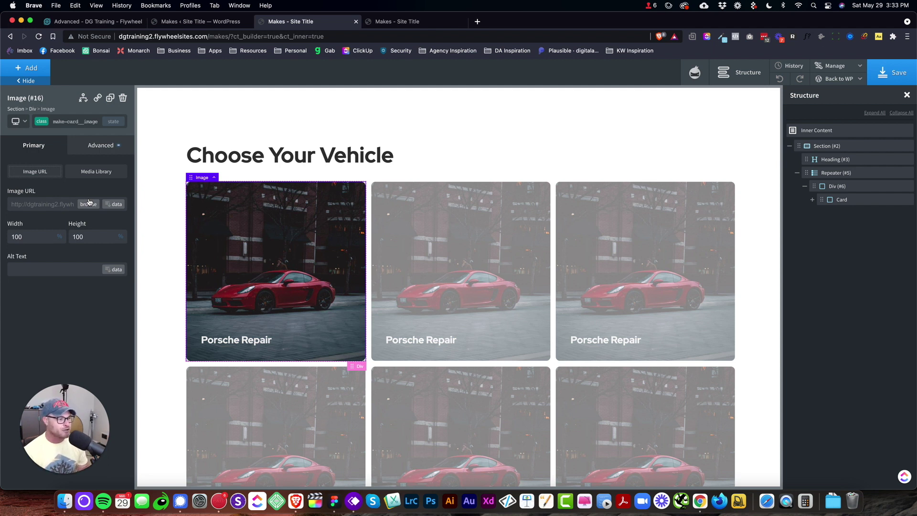
click(118, 205)
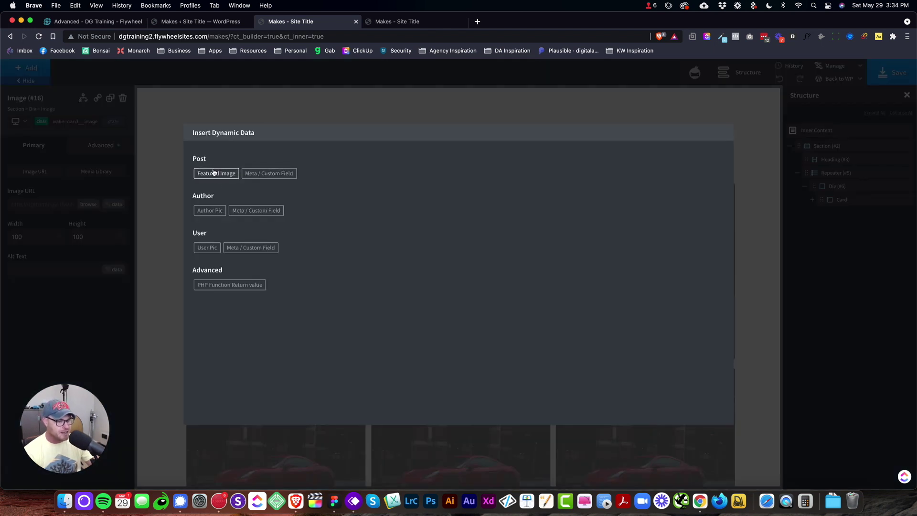
click(217, 174)
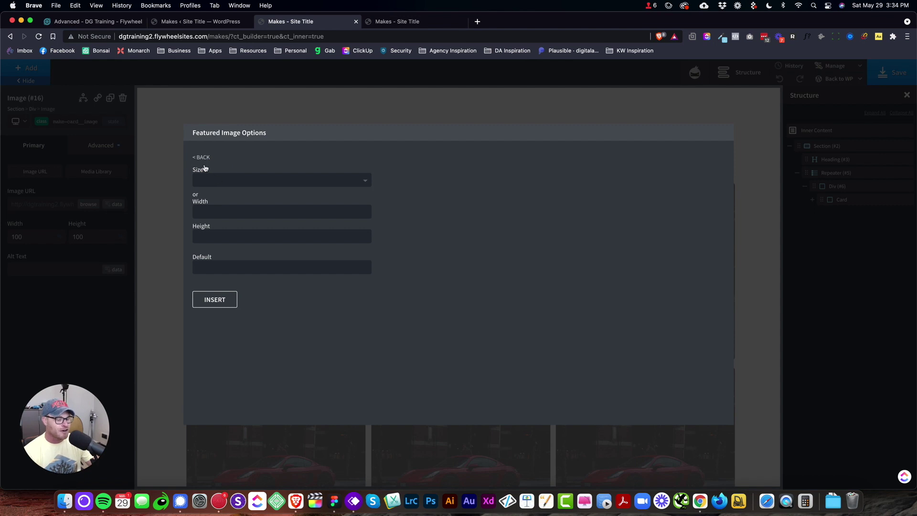
click(222, 178)
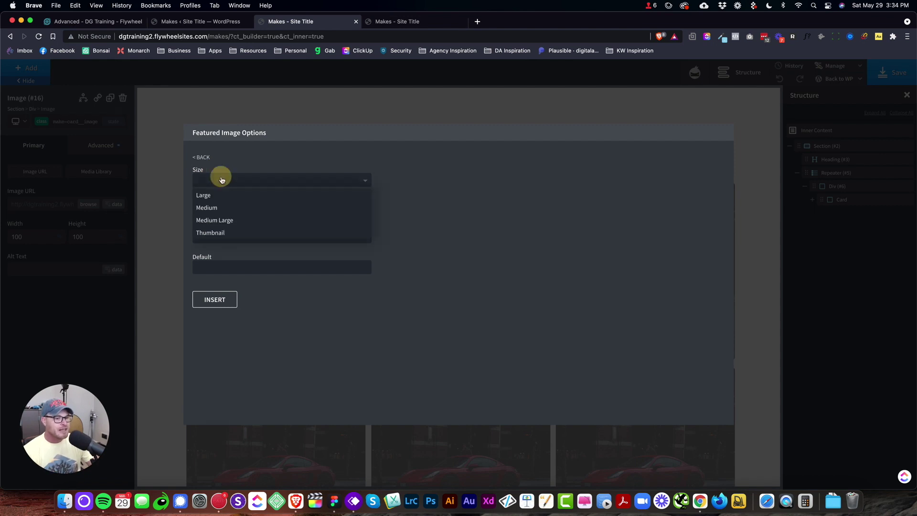
click(224, 219)
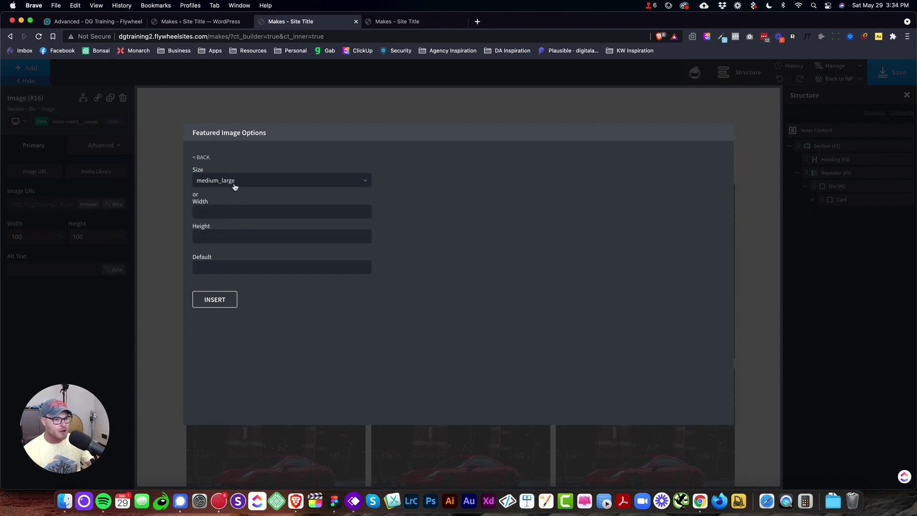
click(215, 300)
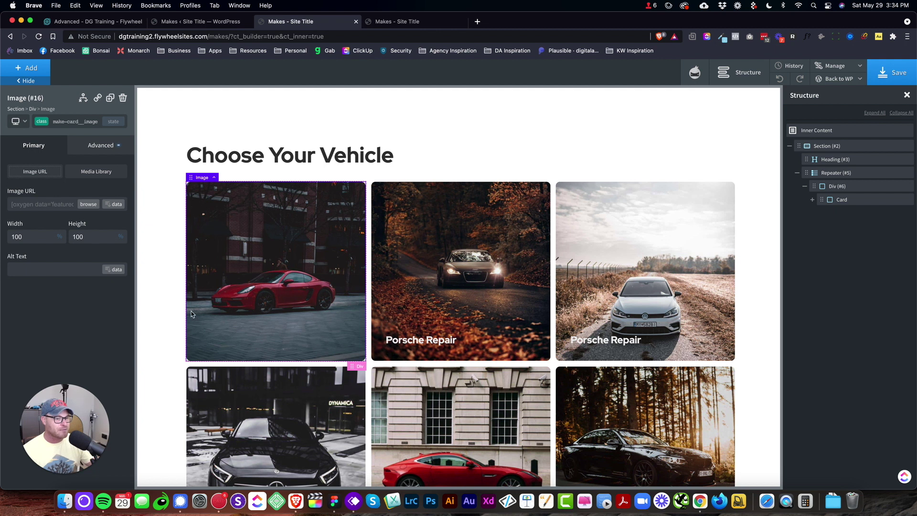
scroll(305, 267, down, 3)
scroll(305, 267, up, 1)
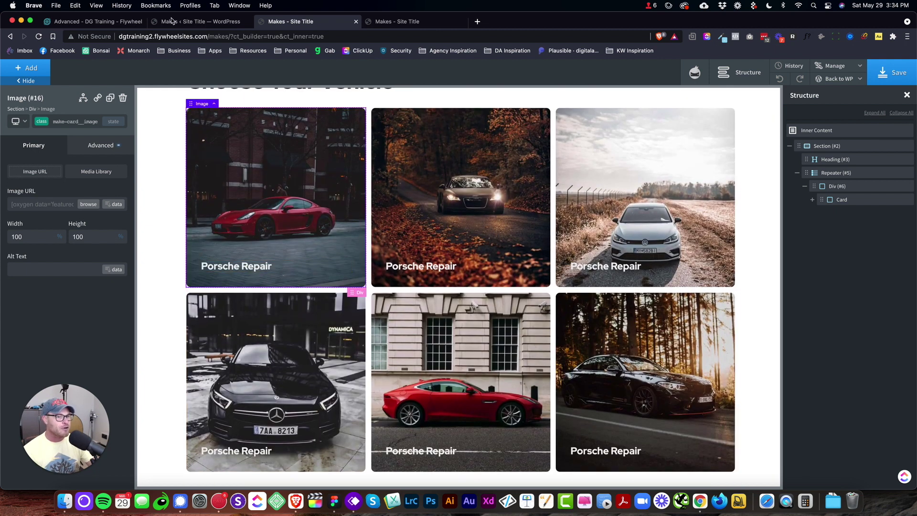
Step: Replace the word Porsche in the card heading with the post's title as unlinked dynamic data, keeping Repair after it
click(201, 21)
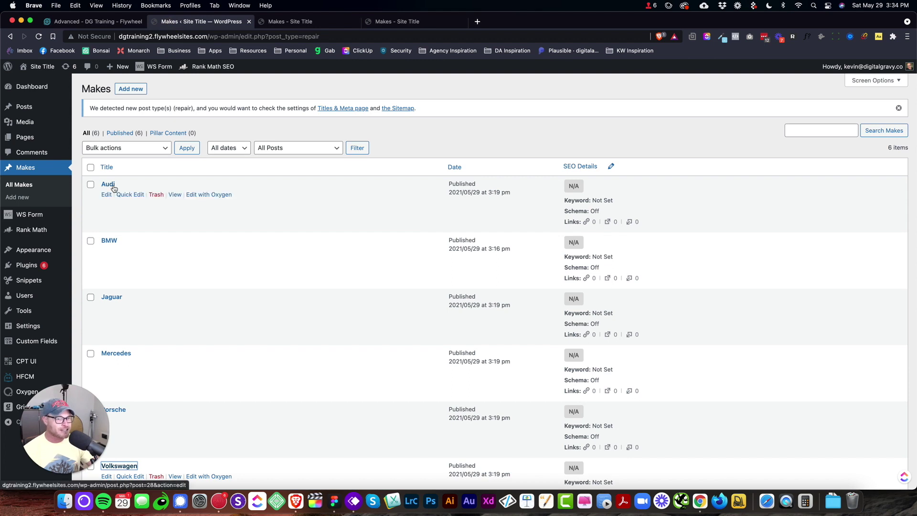
click(296, 23)
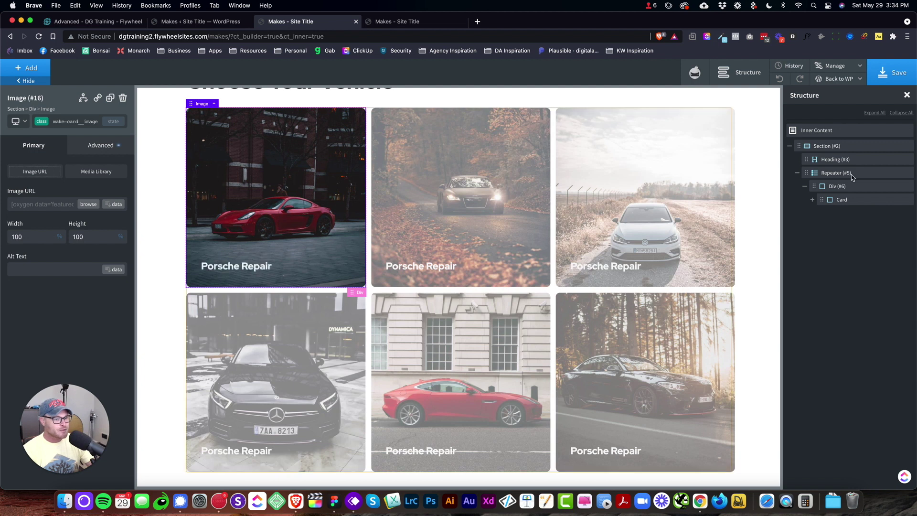
click(839, 201)
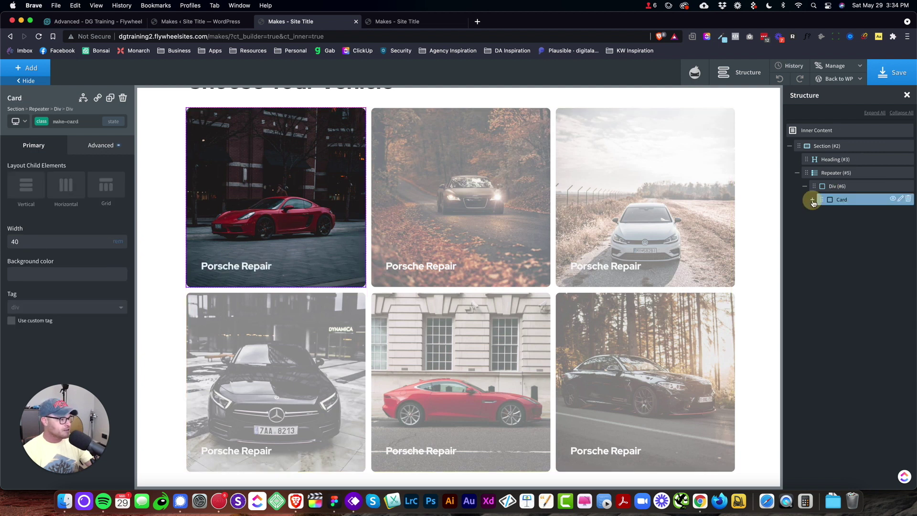
click(858, 226)
click(261, 271)
double_click(221, 266)
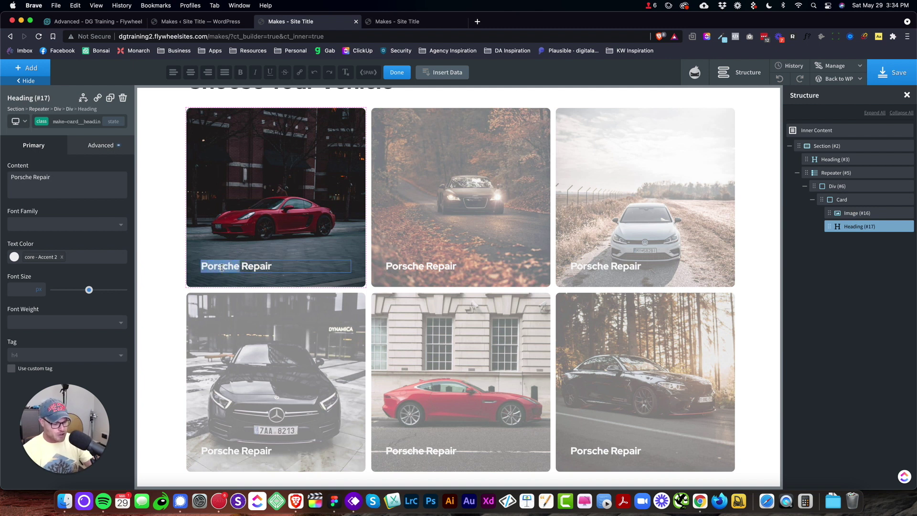
key(BackSpace)
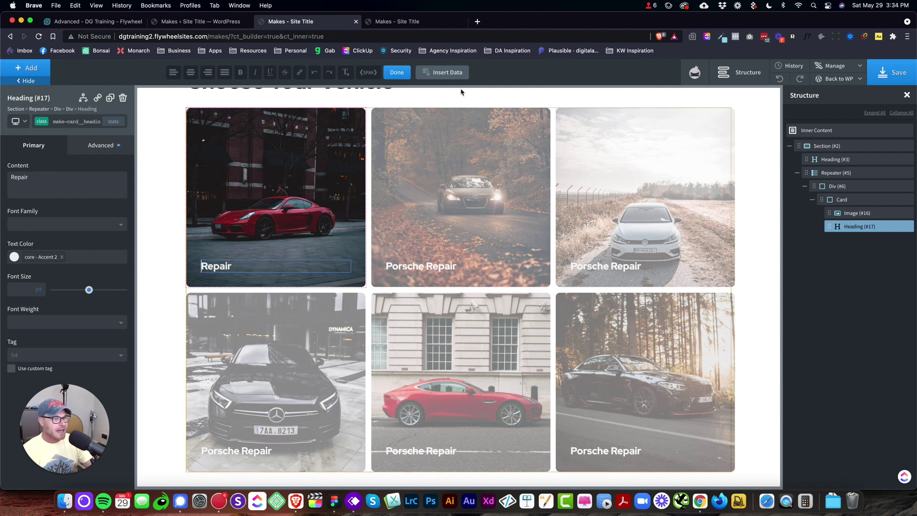
click(441, 74)
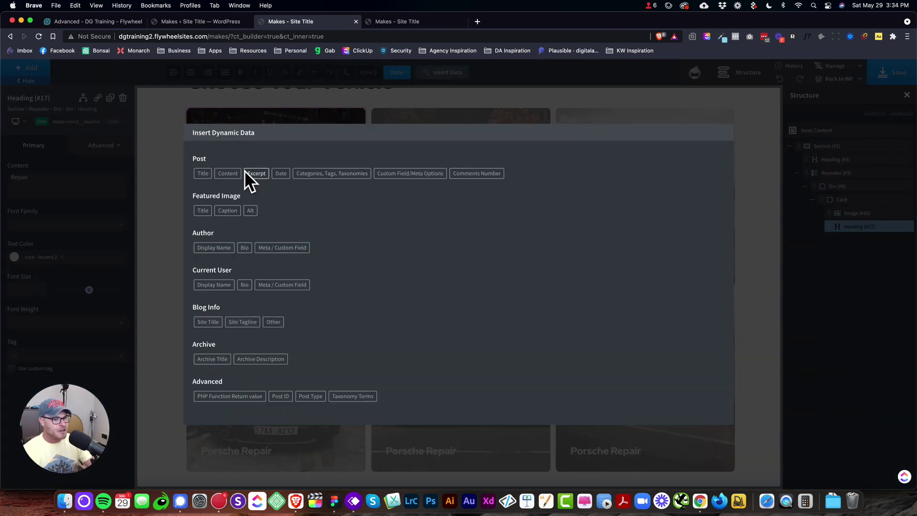
click(203, 173)
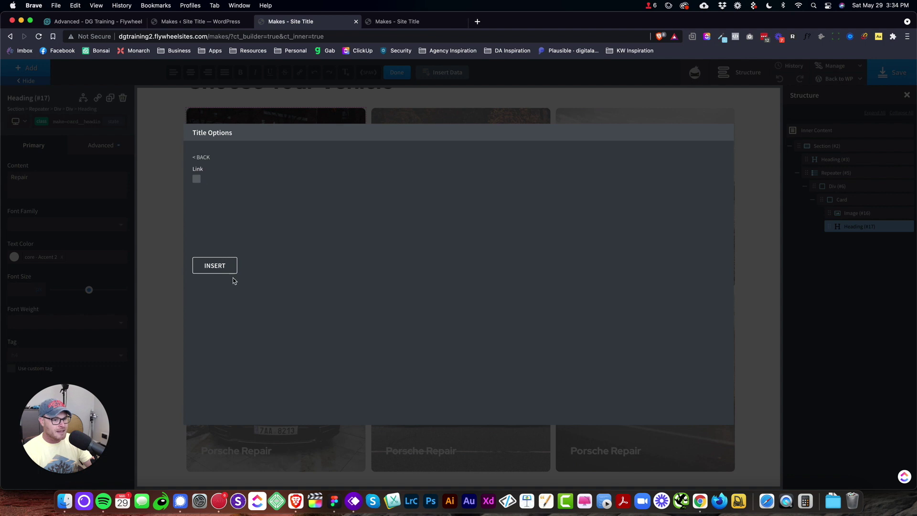
click(221, 268)
click(297, 267)
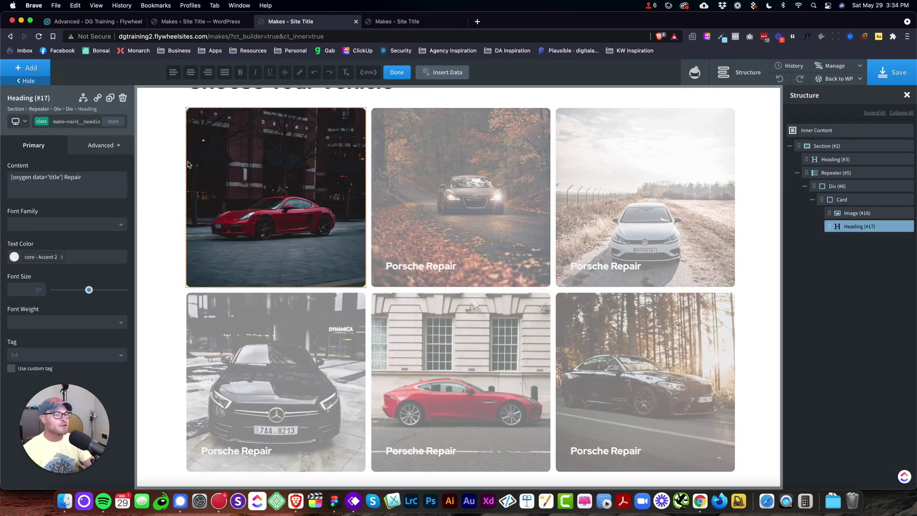
click(166, 165)
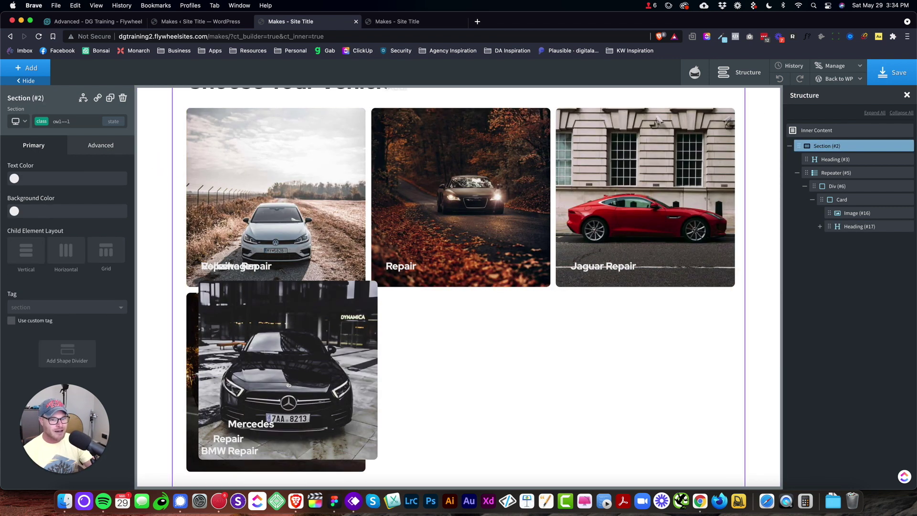
Step: Apply the query parameters of the vehicle card repeater and save the layout
click(501, 370)
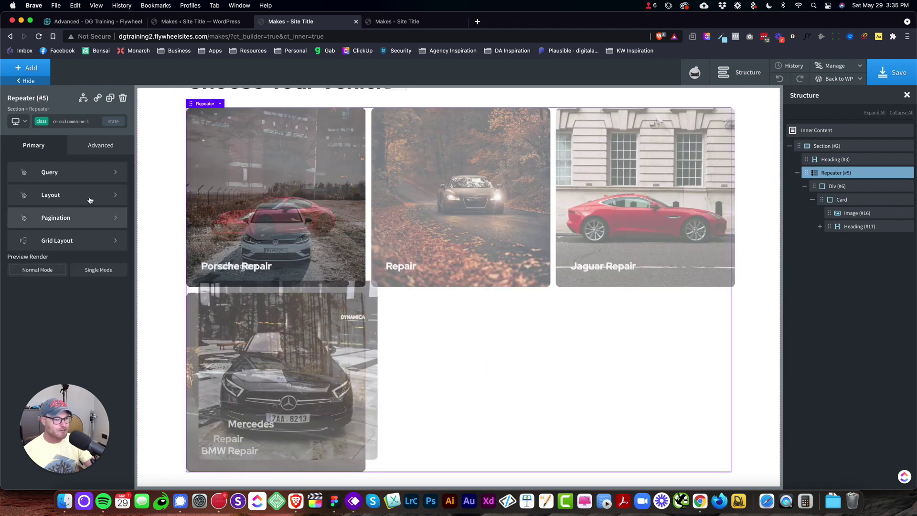
click(61, 173)
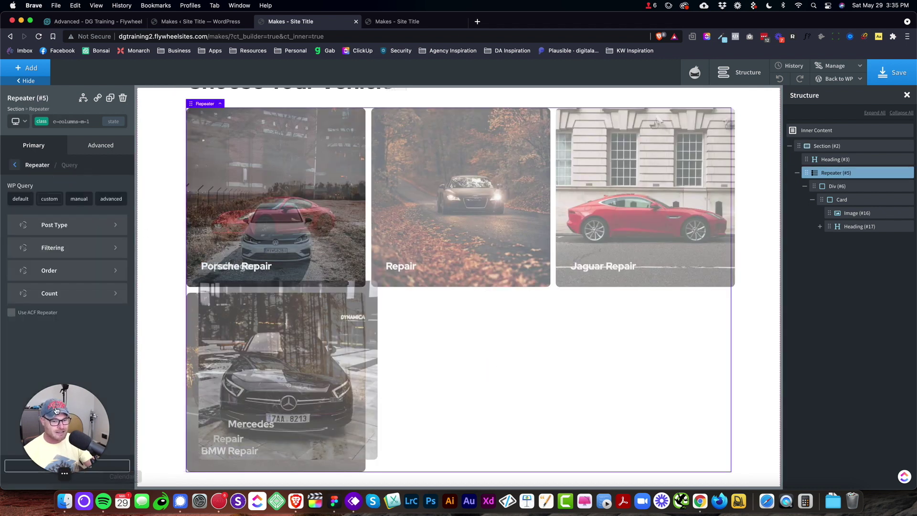
click(62, 467)
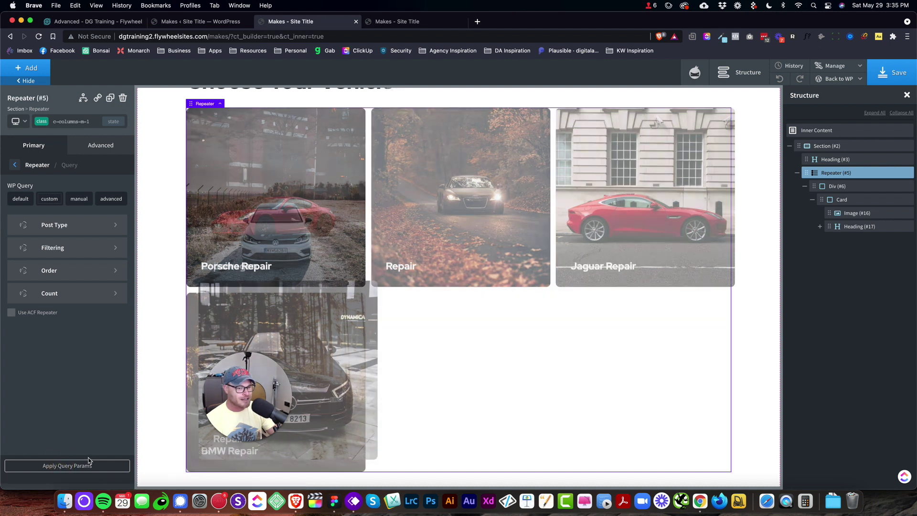
drag(250, 394, 67, 413)
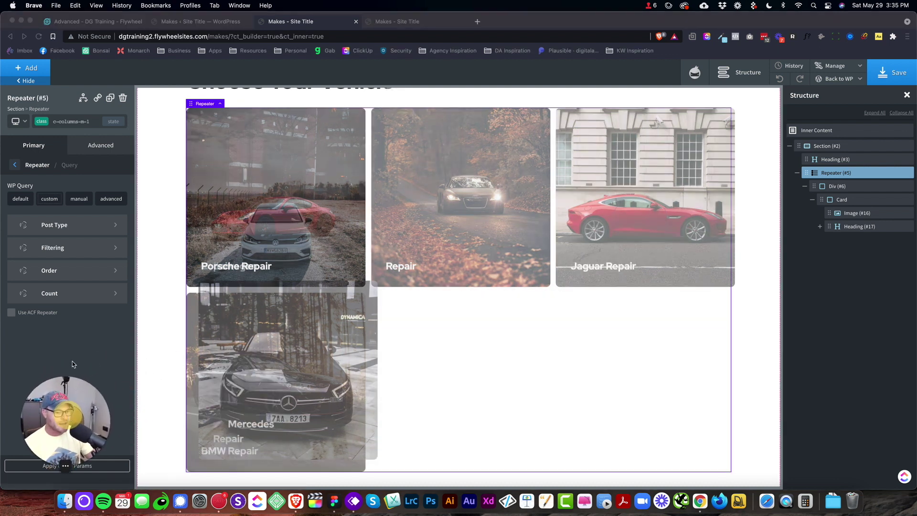
click(892, 69)
click(891, 69)
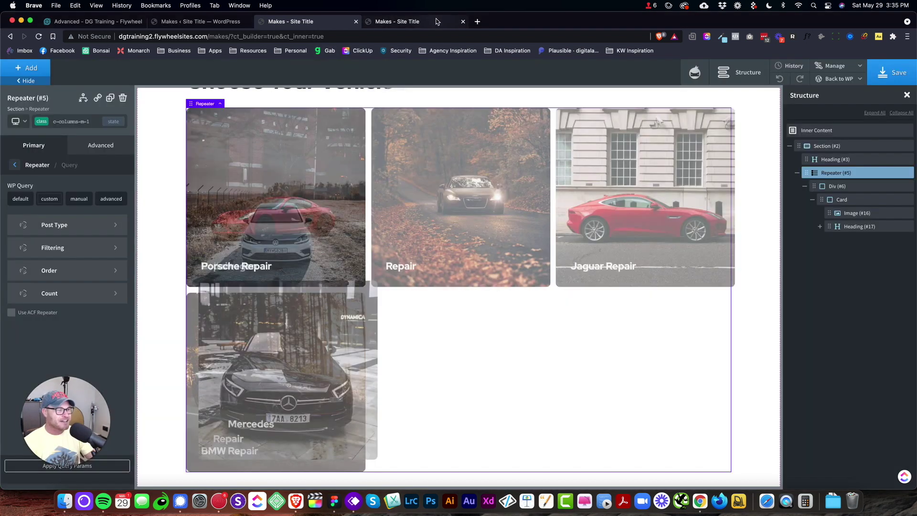
Step: Reload the live Makes page and check the image and heading of each vehicle card
click(438, 22)
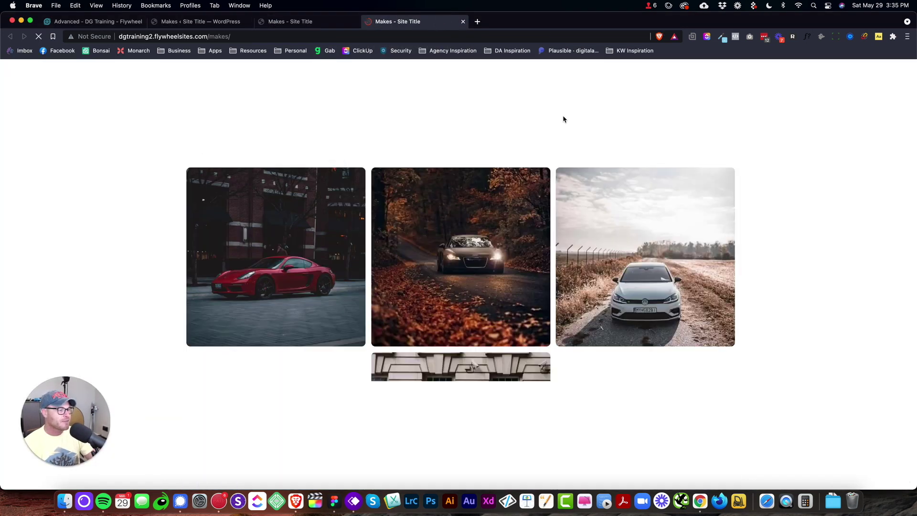
scroll(687, 237, down, 3)
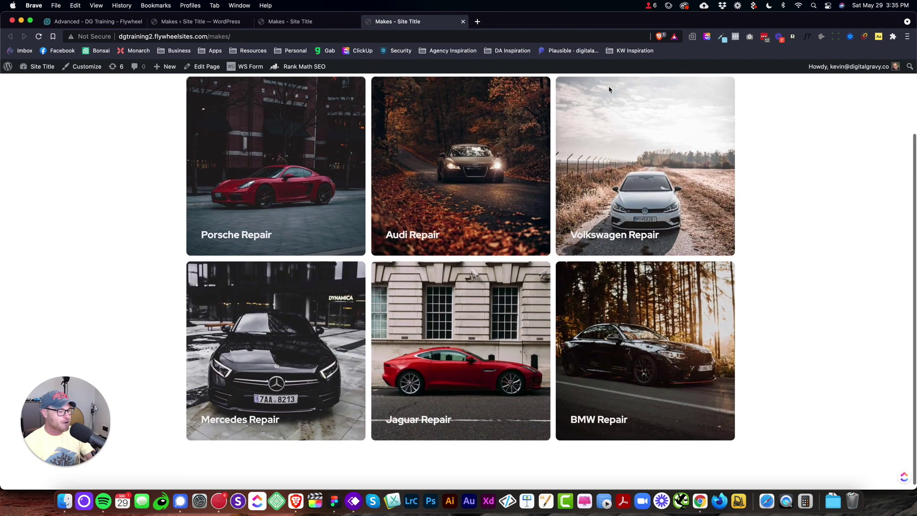
scroll(558, 124, down, 1)
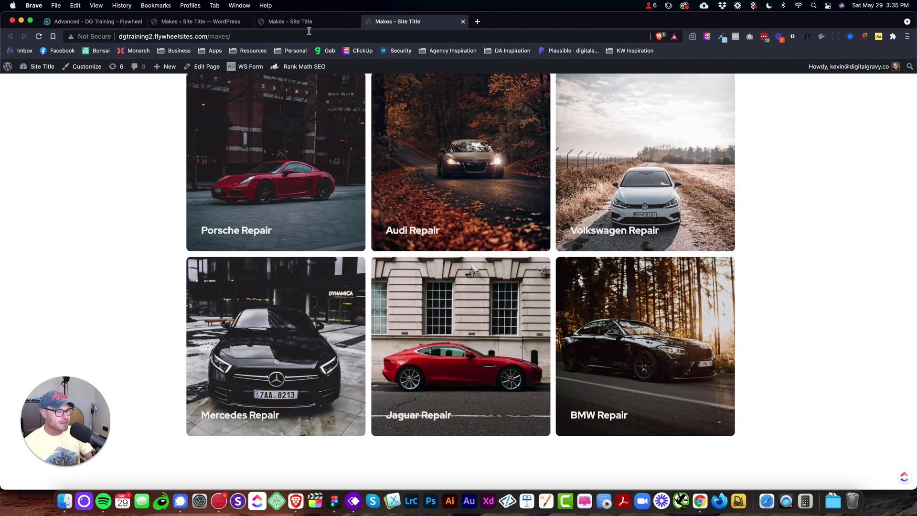
Step: Return to the Oxygen builder and examine how the section and repeater render the card grid
click(309, 22)
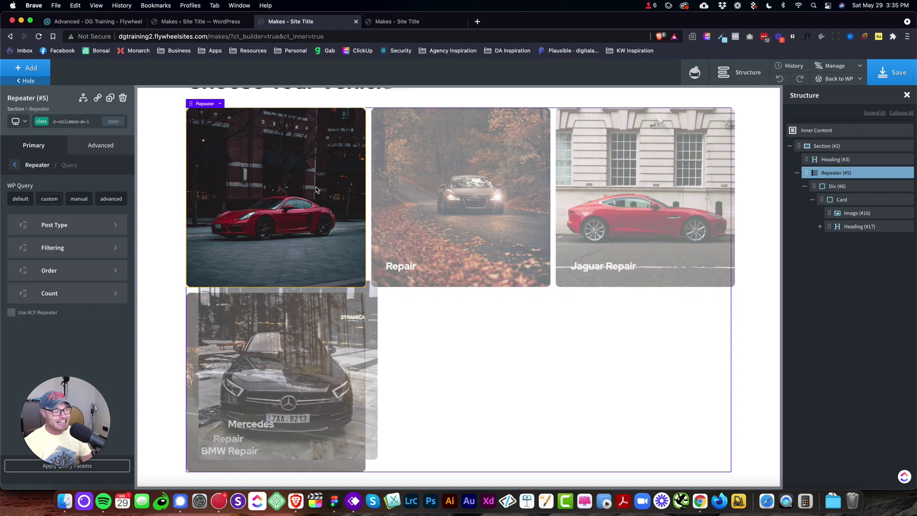
click(746, 313)
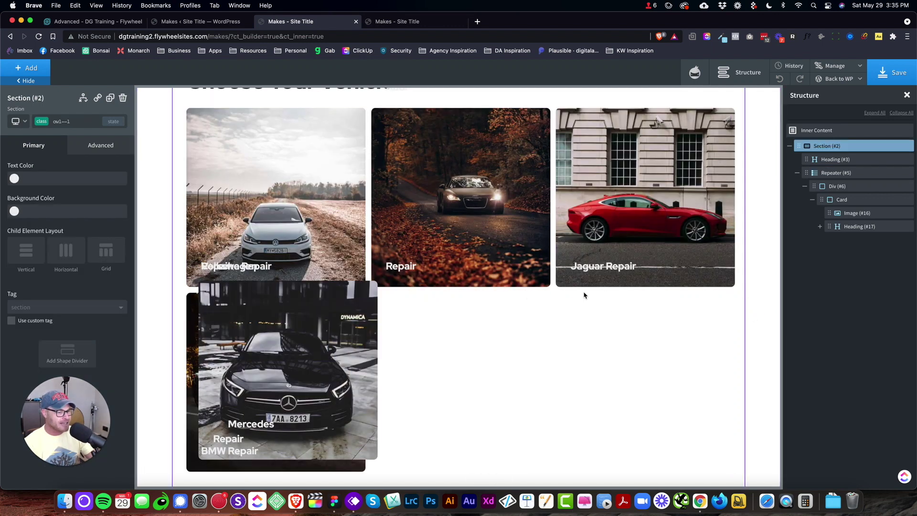
scroll(662, 224, up, 2)
scroll(661, 224, down, 3)
click(561, 263)
click(755, 254)
click(474, 303)
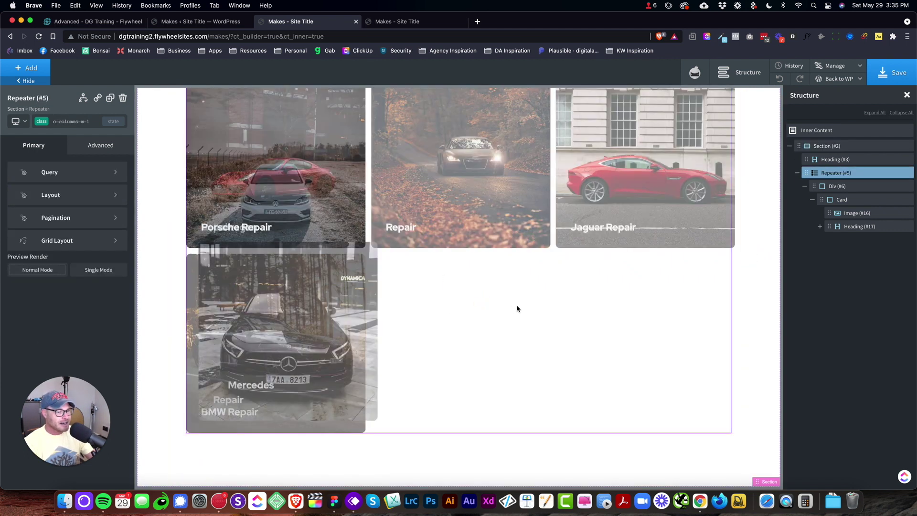
click(761, 248)
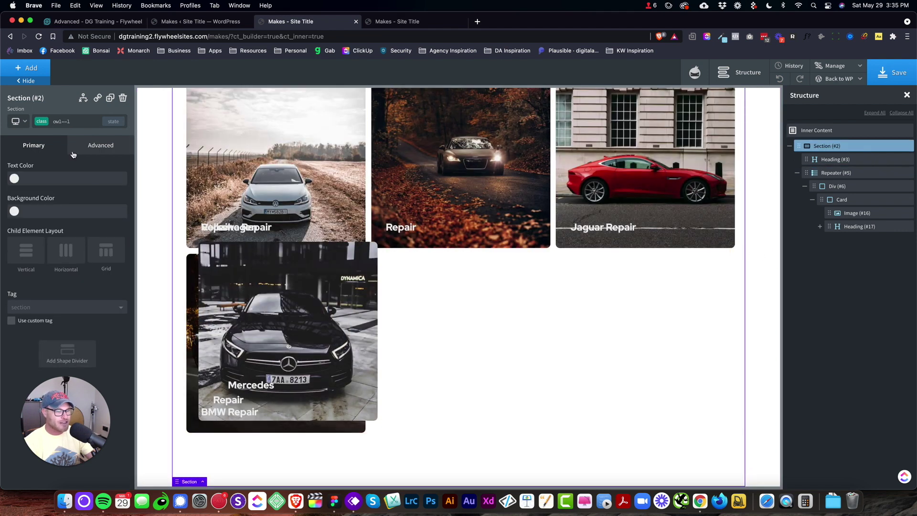
Step: Save the layout again and reload the live Makes page to recheck the cards
click(880, 76)
click(417, 24)
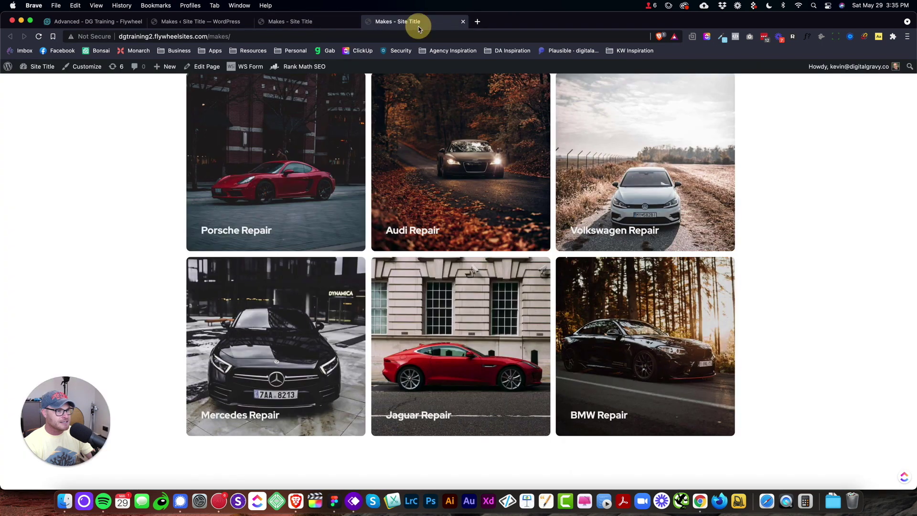
key(super+r)
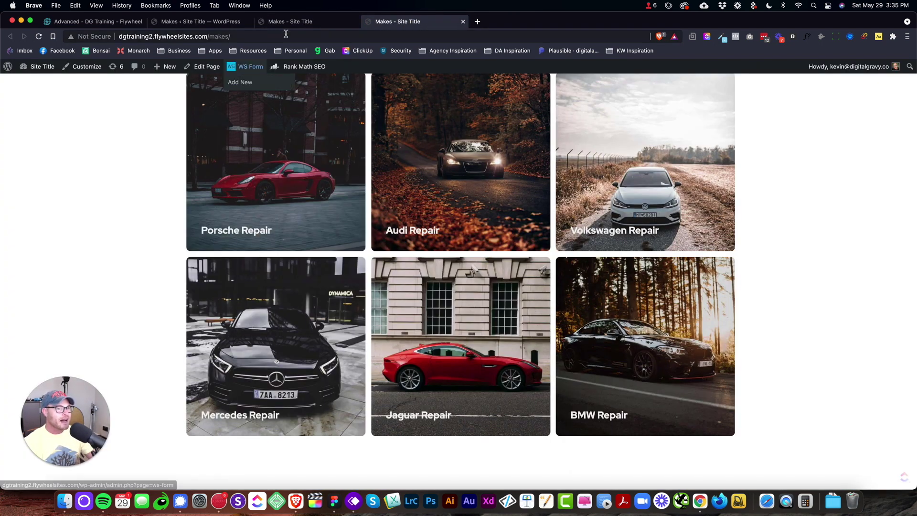
Step: Reload the Oxygen builder and check the images and headings of all vehicle cards
click(299, 21)
scroll(345, 259, up, 2)
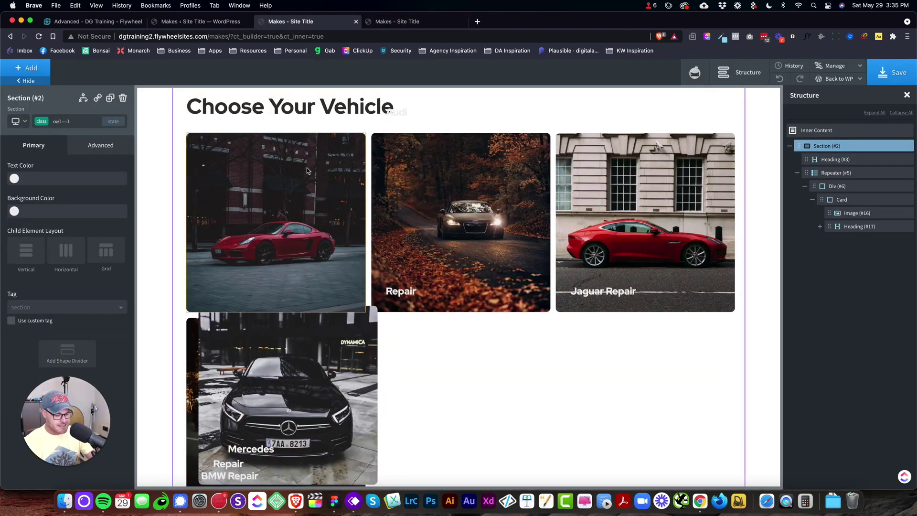
key(super+r)
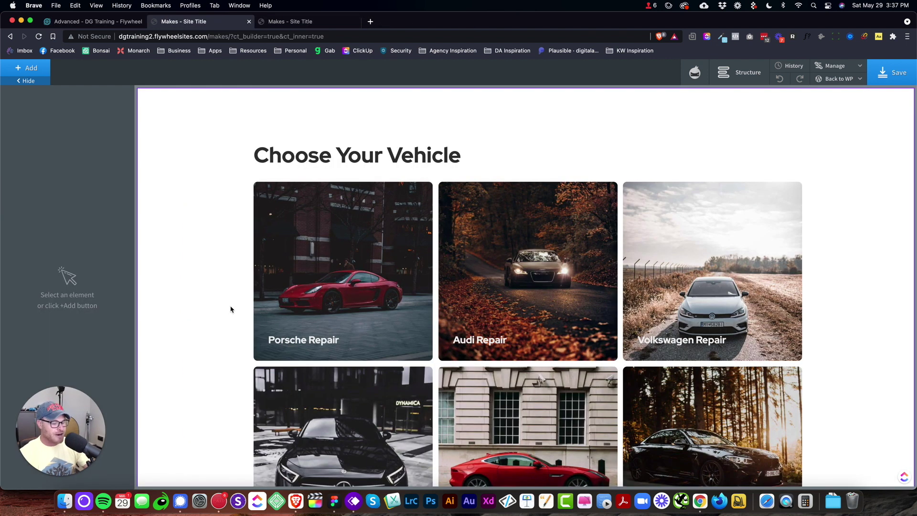
scroll(231, 308, down, 3)
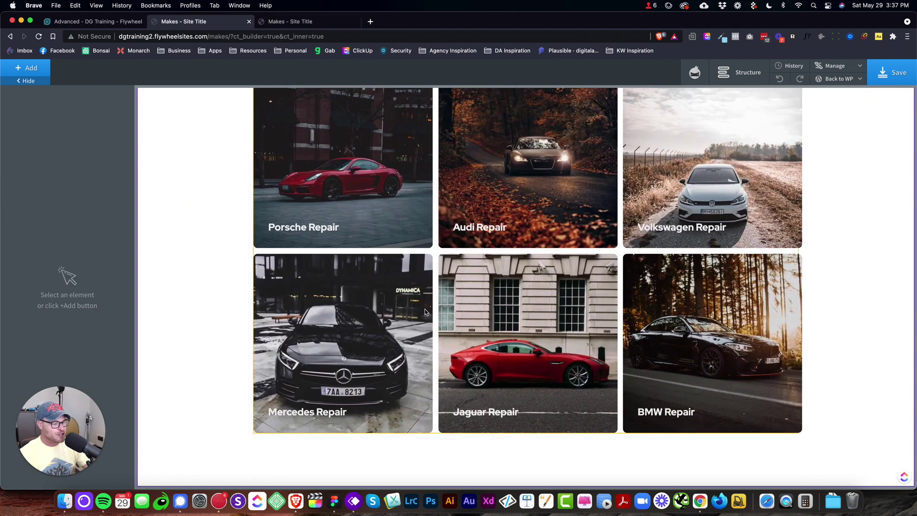
scroll(498, 349, up, 2)
Step: Display the page structure, expand the section, repeater and inner div, and select the Card element
click(739, 72)
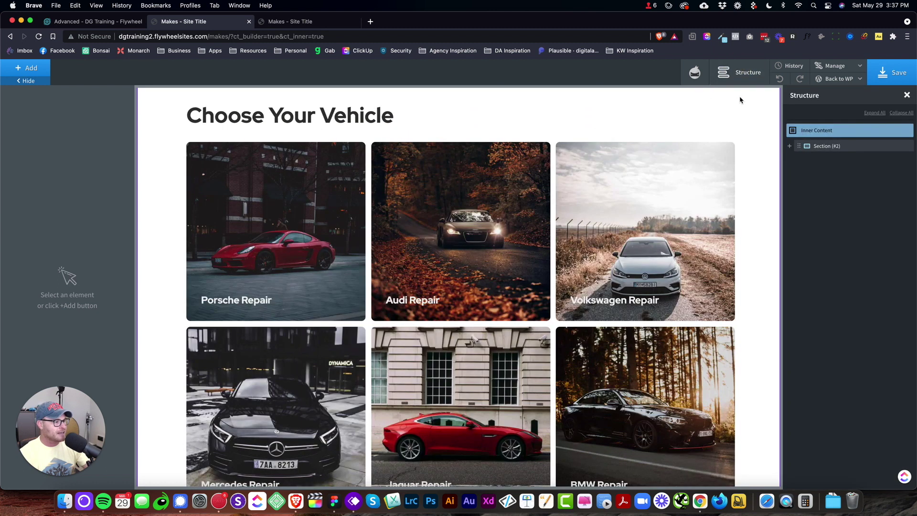
click(789, 146)
click(796, 172)
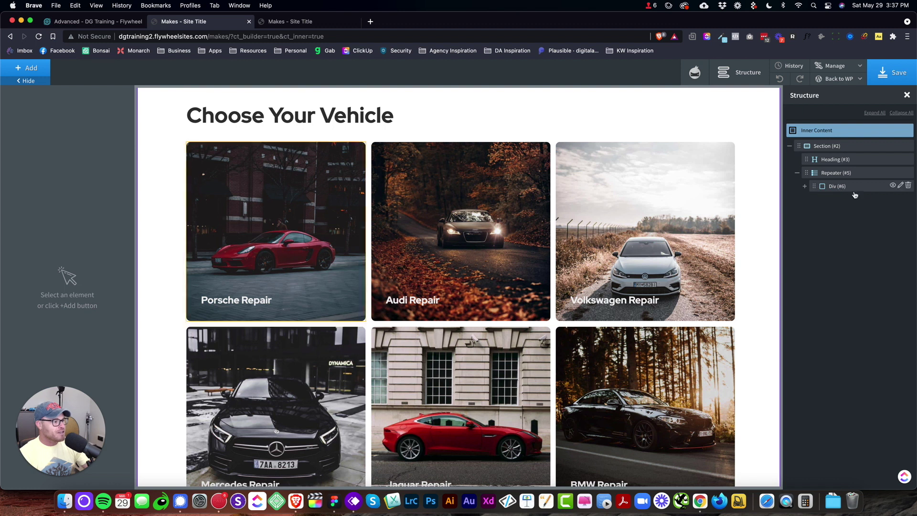
click(840, 187)
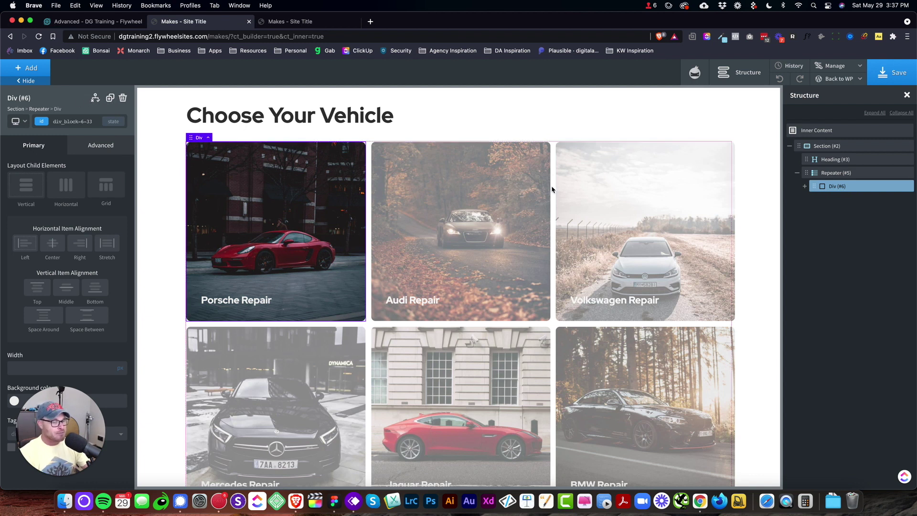
click(804, 185)
click(837, 200)
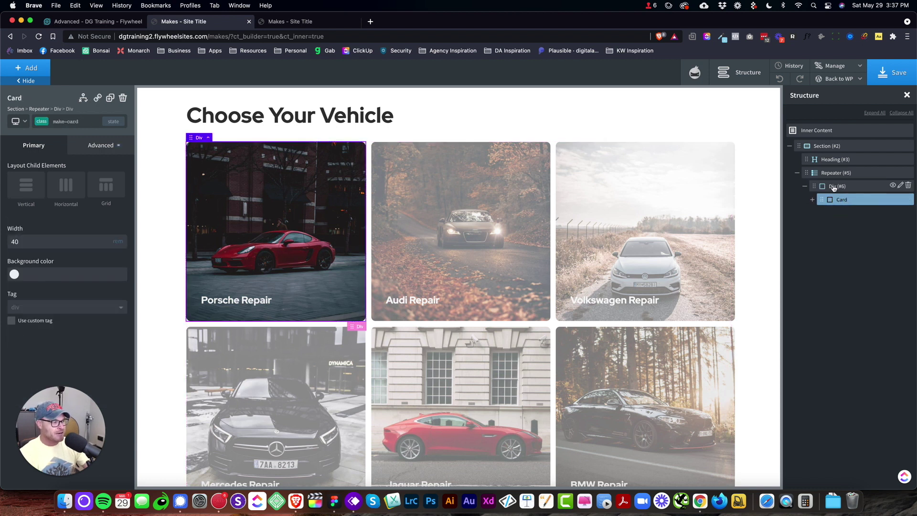
click(832, 187)
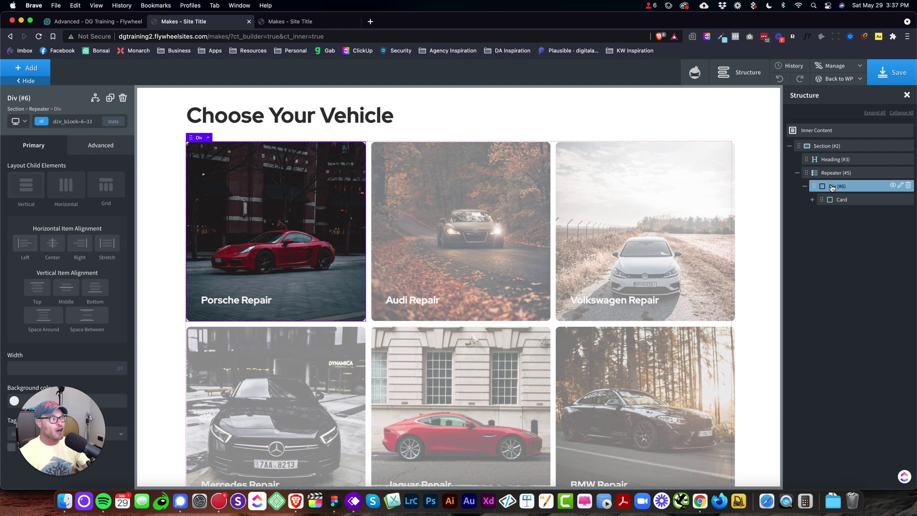
click(862, 200)
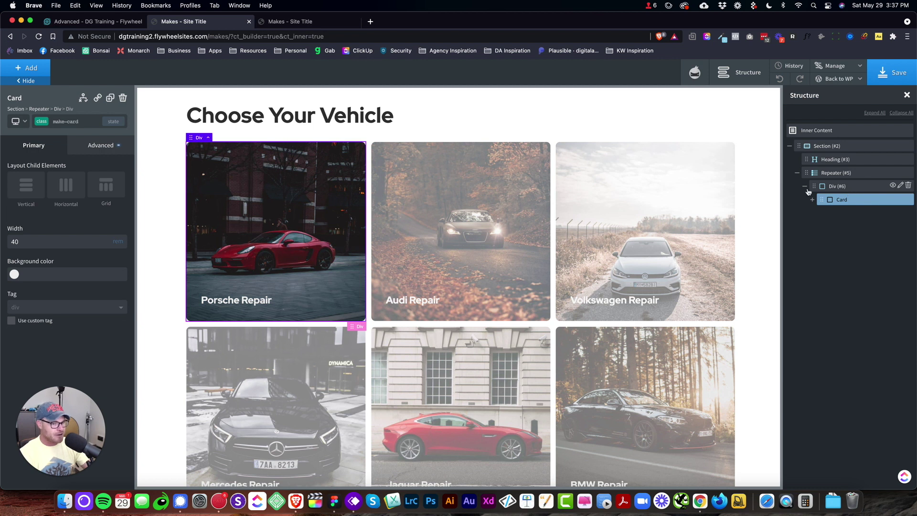
Step: Turn the Card into a link wrapper with no URL yet, and lay out its child elements vertically with left alignment
click(97, 99)
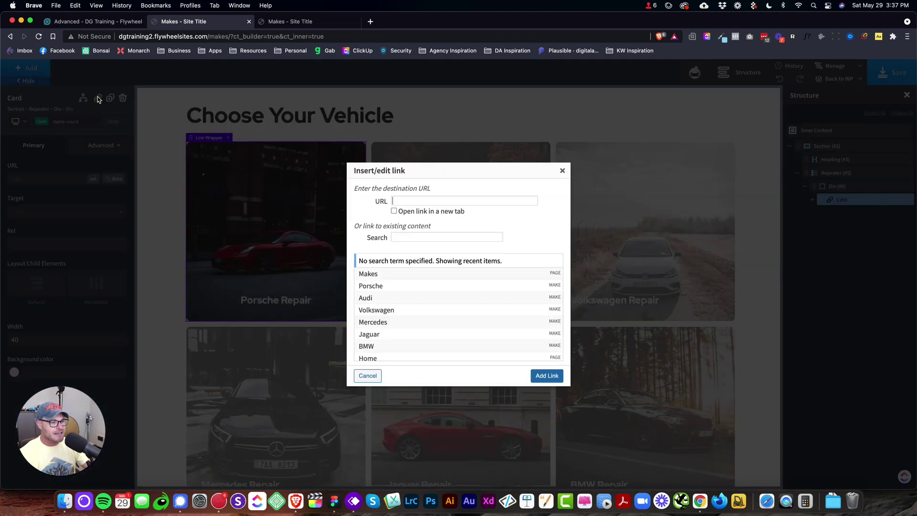
click(563, 171)
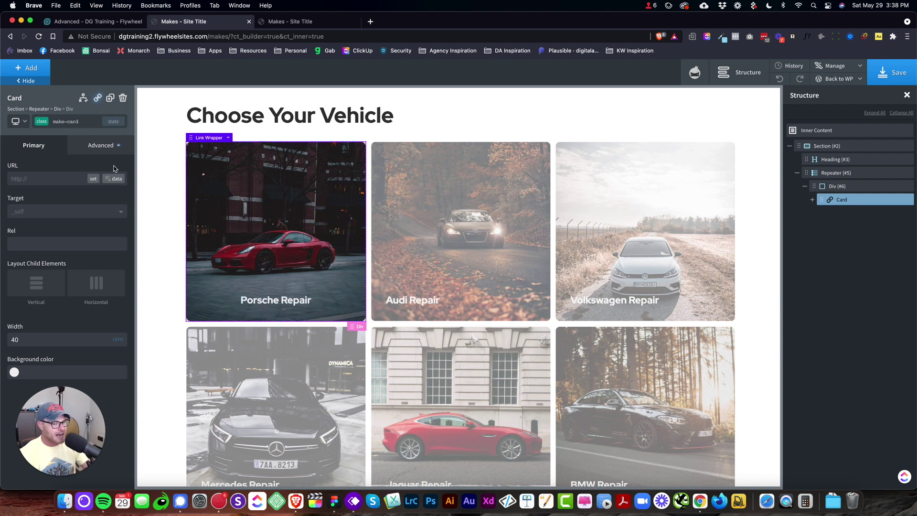
click(36, 285)
click(29, 340)
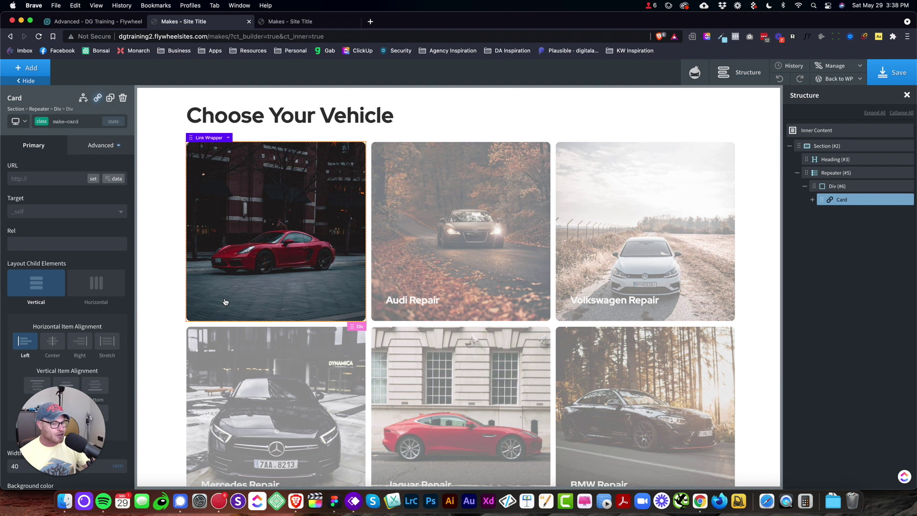
Step: Link the Card's URL to each make's dynamic permalink and save the layout
click(115, 178)
click(210, 173)
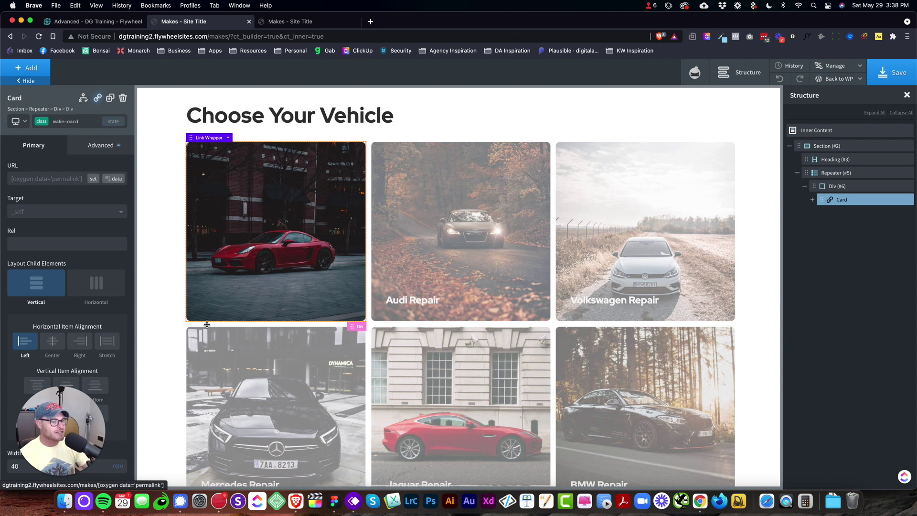
click(891, 73)
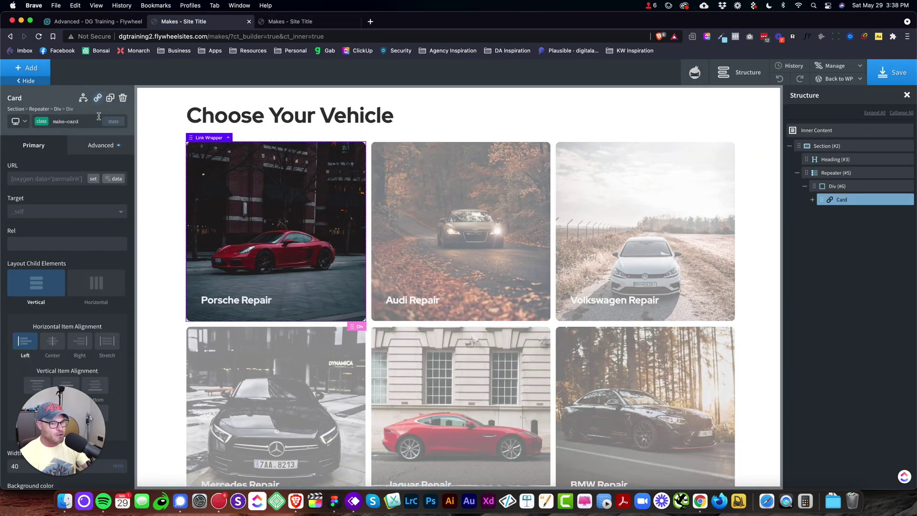
Step: Add a scale transform to the hover state of the Card's make-card class
click(112, 122)
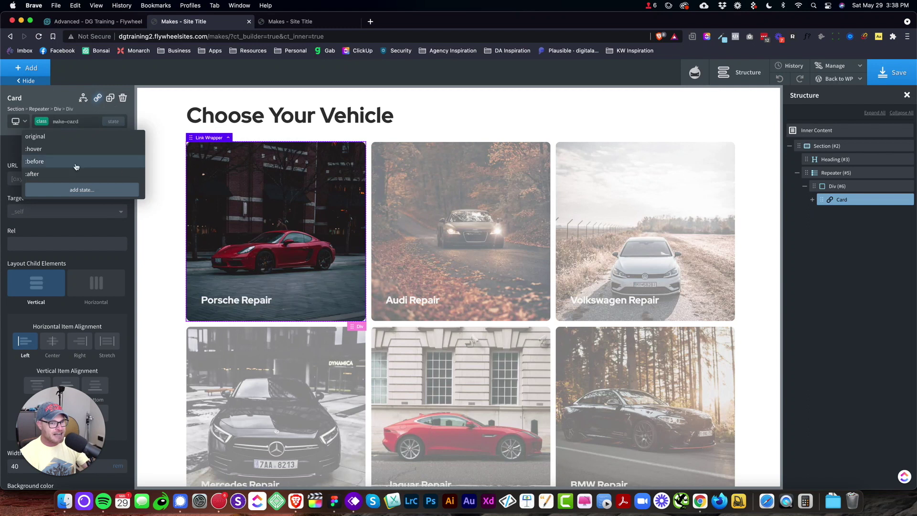
click(55, 152)
click(97, 150)
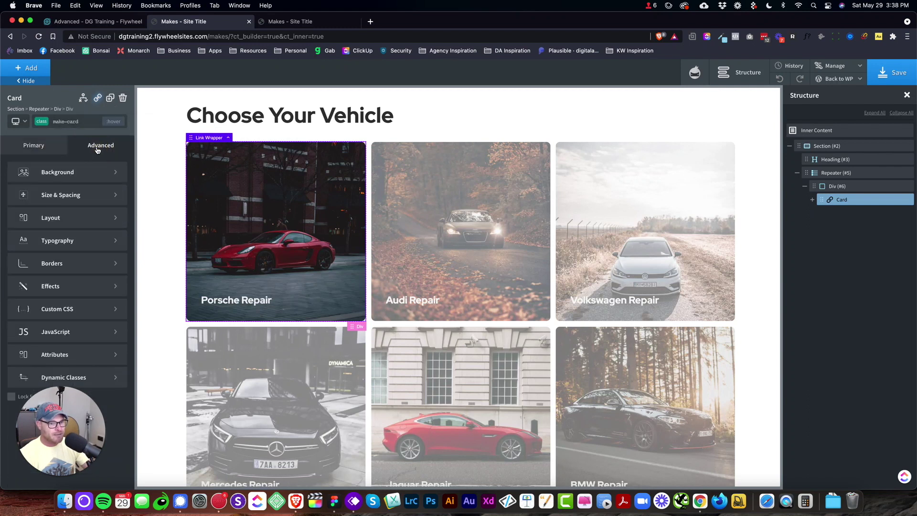
click(63, 282)
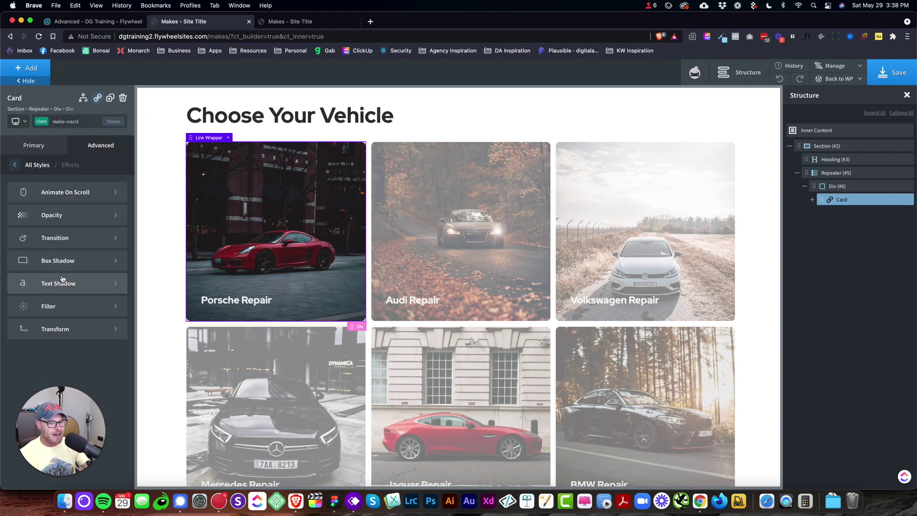
click(63, 329)
click(51, 187)
click(31, 225)
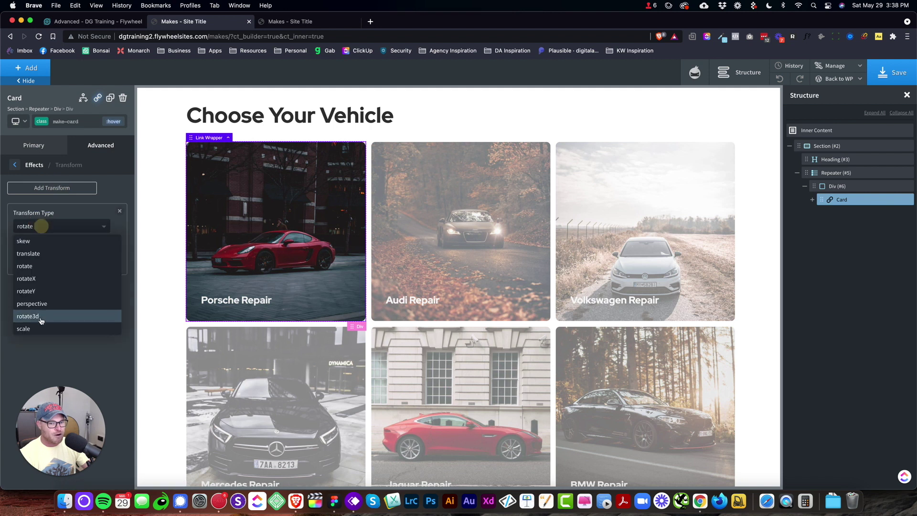
click(42, 328)
Step: Set the hover transform's Scale X and Scale Y to 1.02
click(26, 258)
text(1.02)
double_click(15, 259)
key(cmd+c)
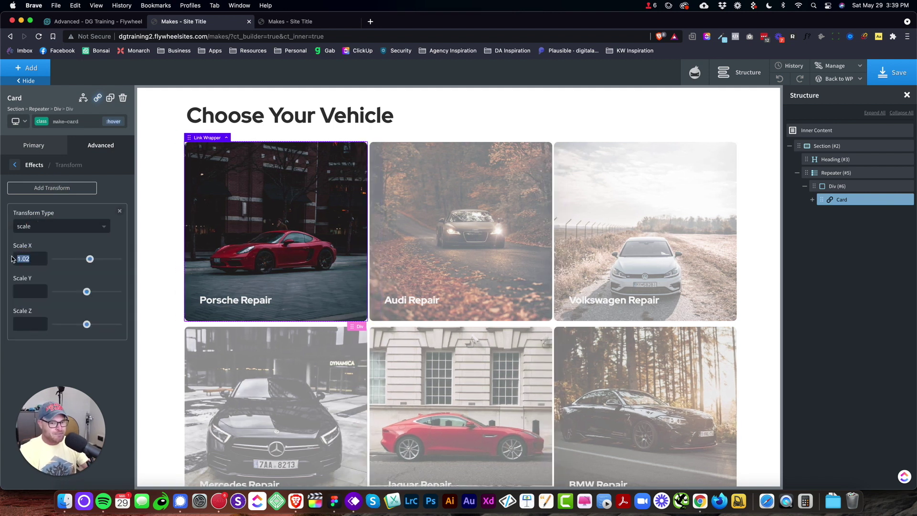
click(25, 288)
key(cmd+v)
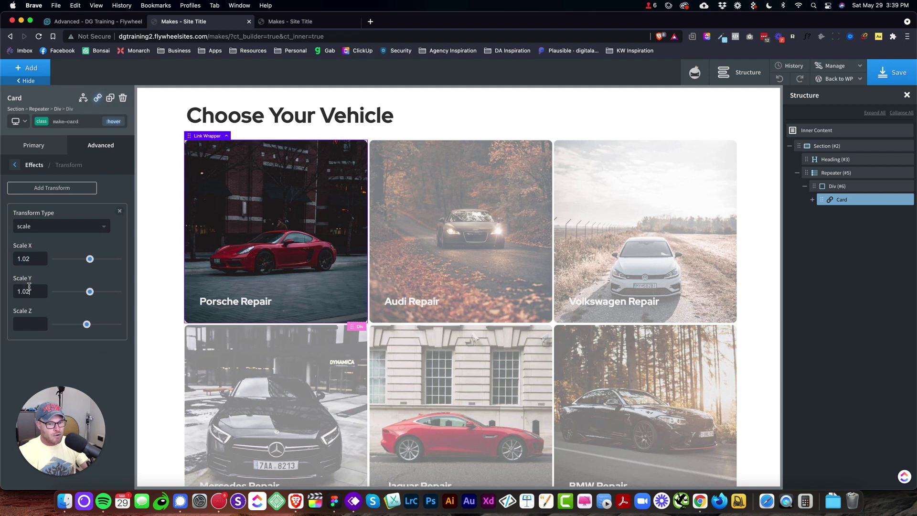
Step: Return make-card to its original state and give it a 0.3 sec transition applied to the CSS property all
click(109, 124)
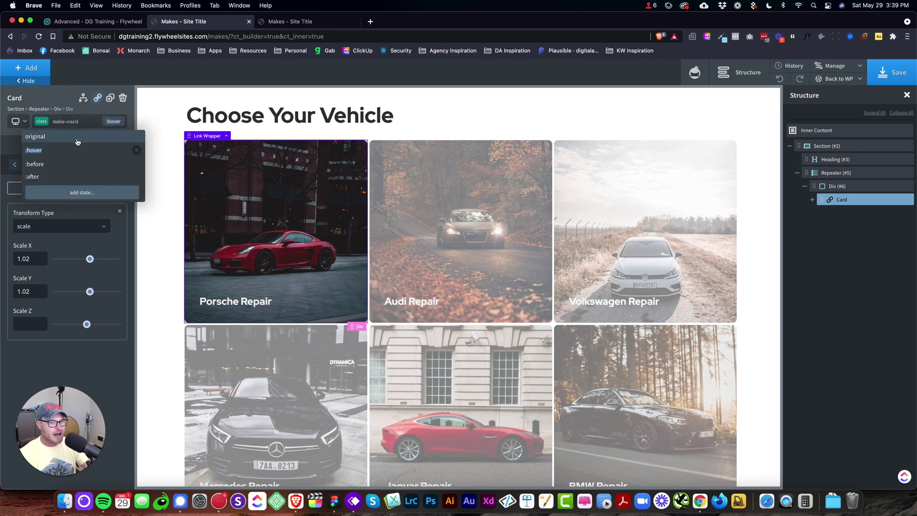
click(78, 139)
click(95, 149)
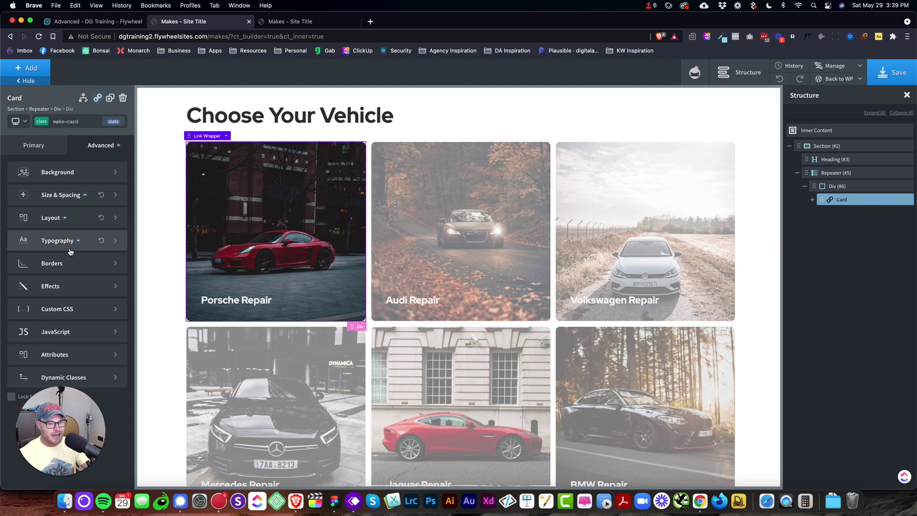
click(64, 286)
click(61, 217)
click(14, 164)
click(71, 237)
click(19, 199)
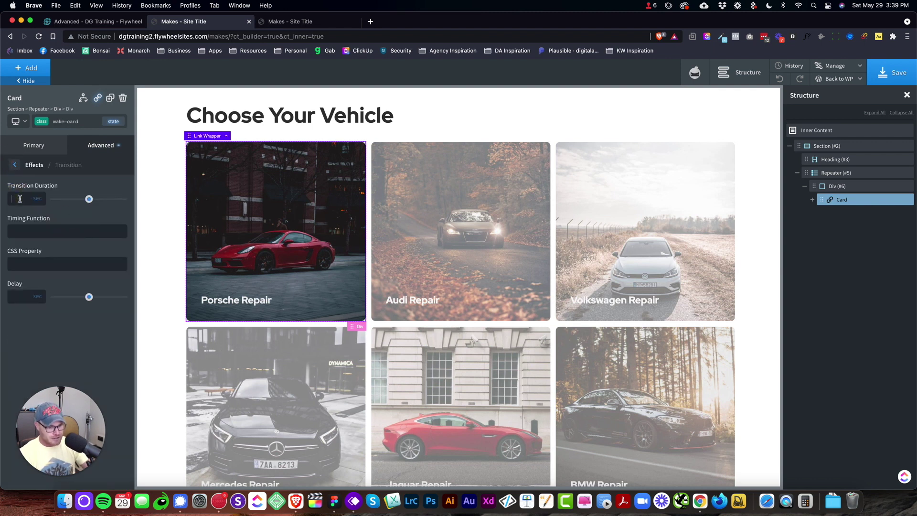
text(.3)
click(35, 263)
text(all)
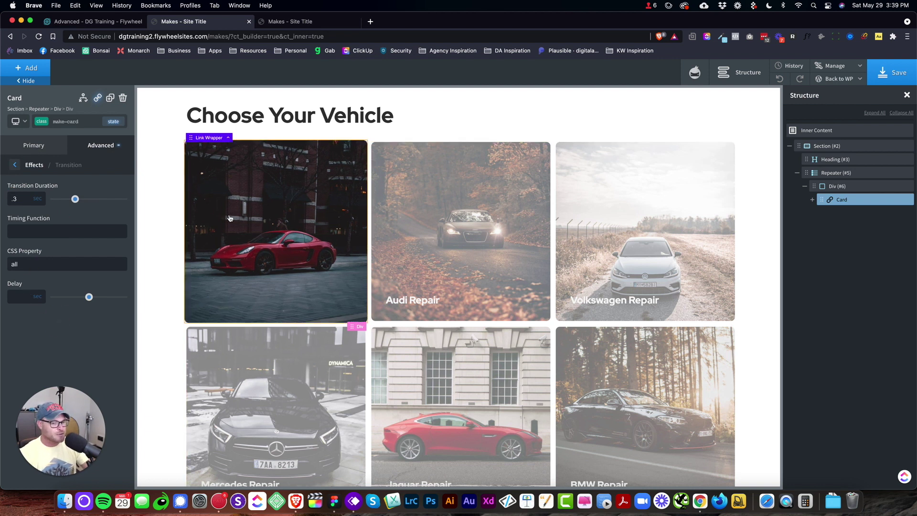
Step: Save the layout and reload the live Makes page to check the cards' hover effect
click(38, 145)
click(892, 72)
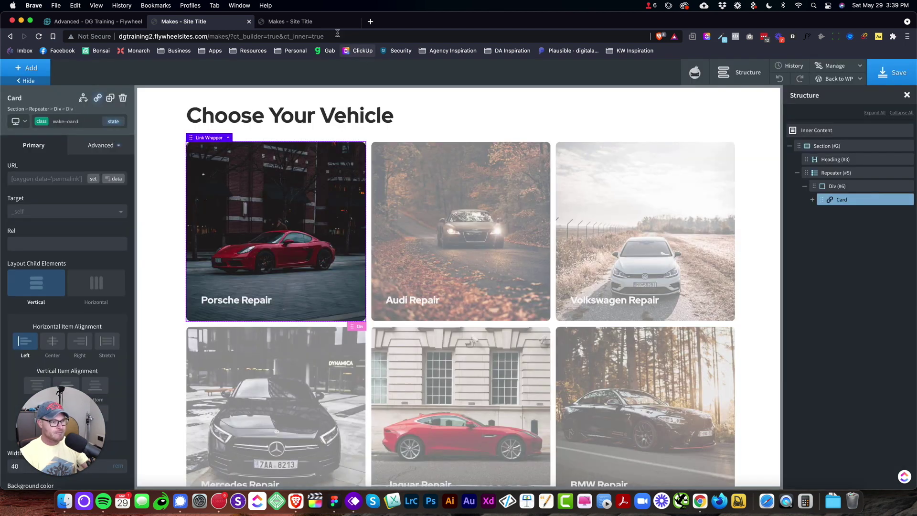
click(328, 21)
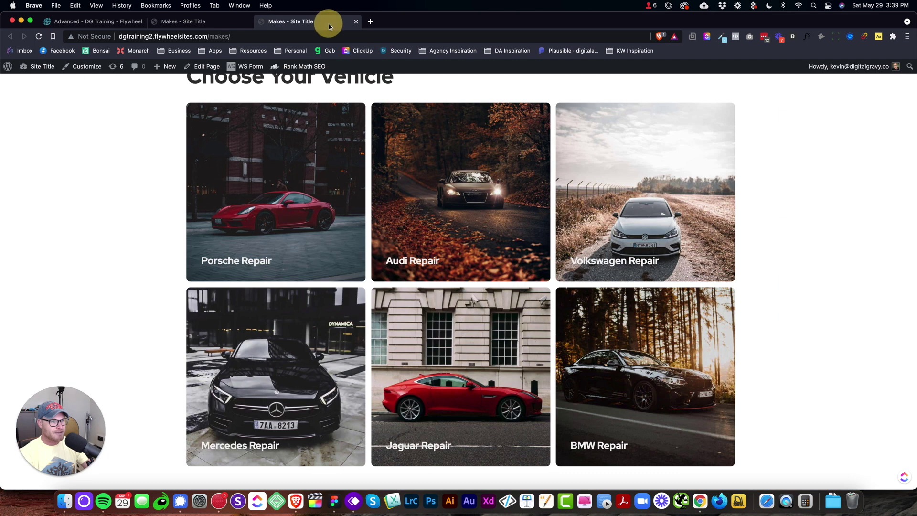
key(super+r)
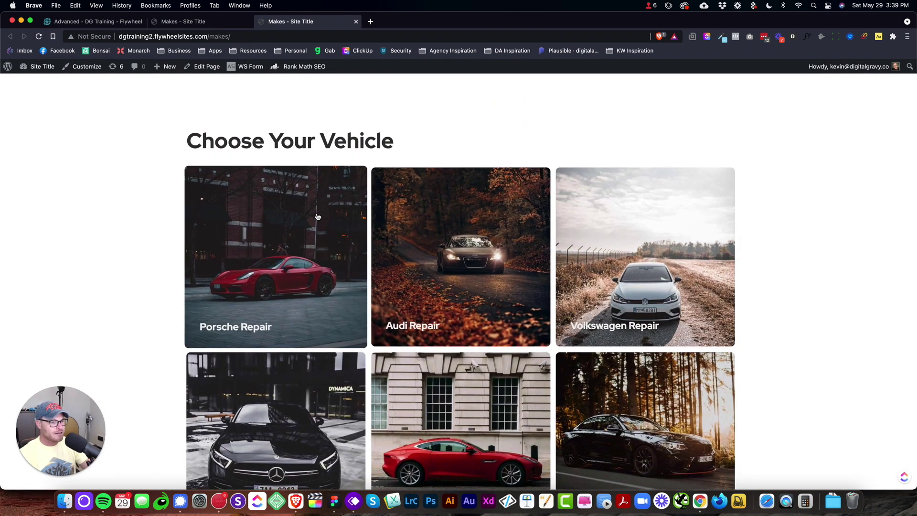
scroll(396, 313, down, 5)
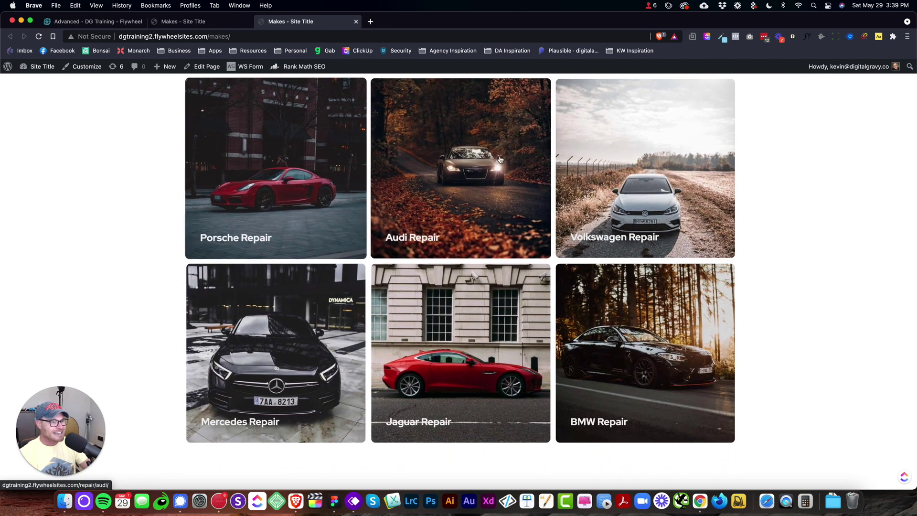
Step: Test the Porsche and Volkswagen card links on the live page, returning to the Makes page after each
click(244, 168)
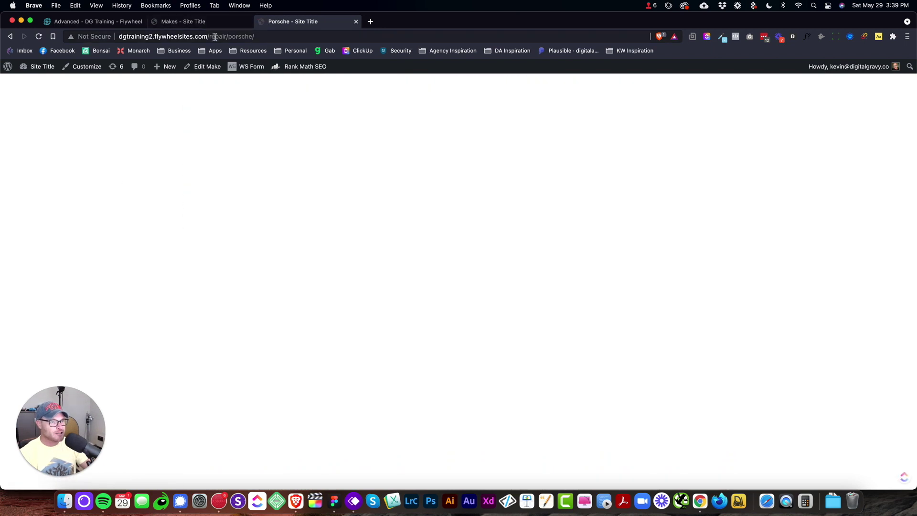
click(10, 36)
click(679, 191)
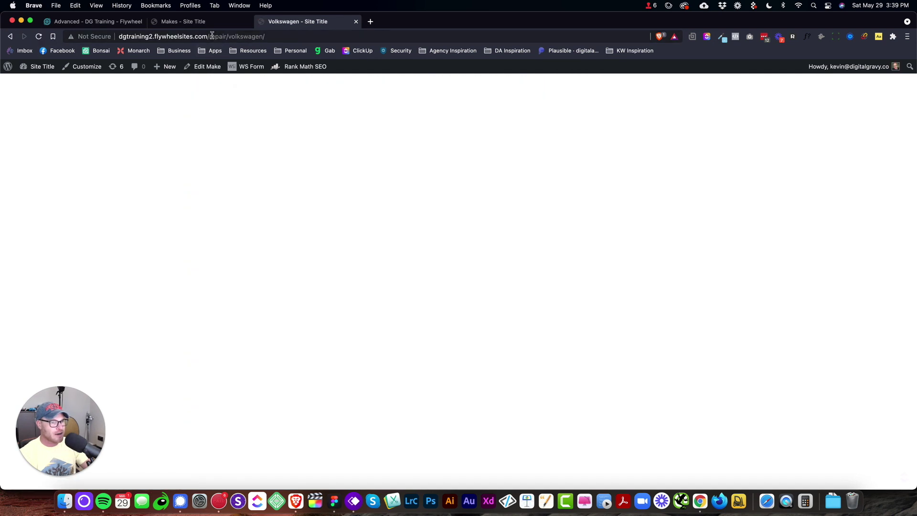
click(10, 36)
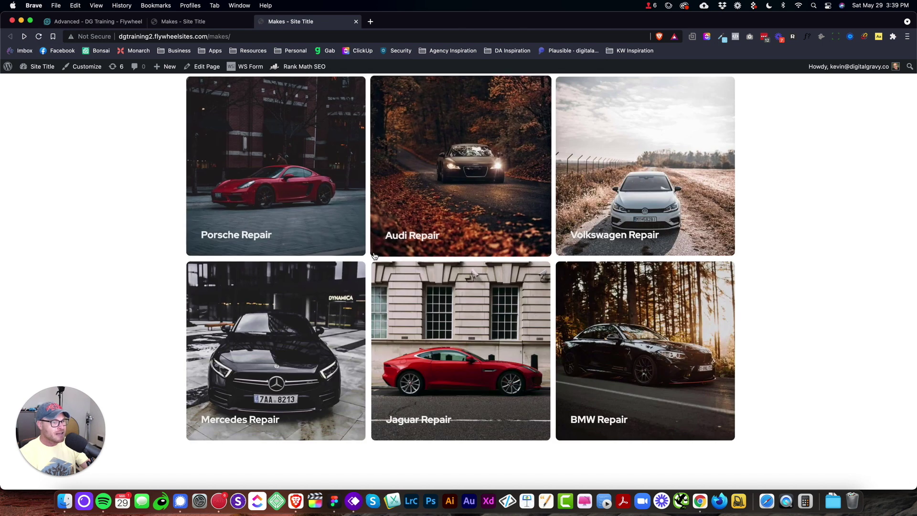
scroll(607, 292, down, 2)
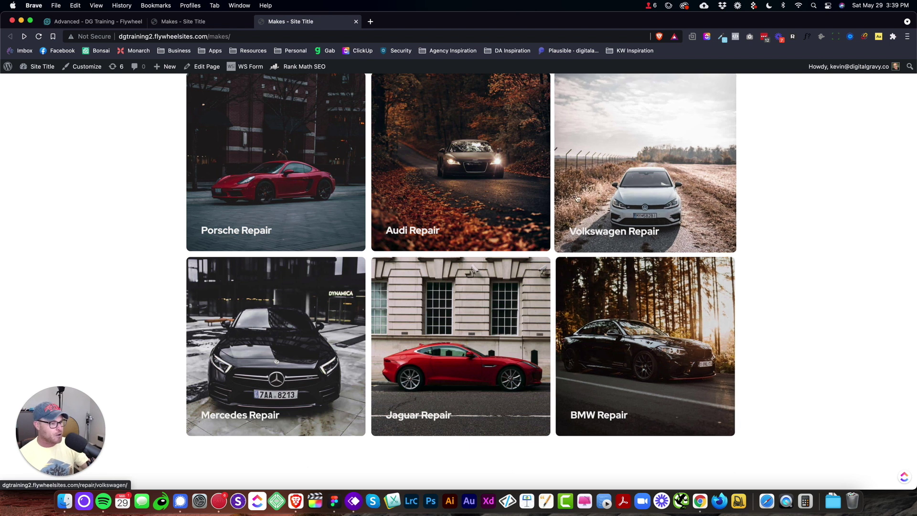
scroll(807, 239, up, 3)
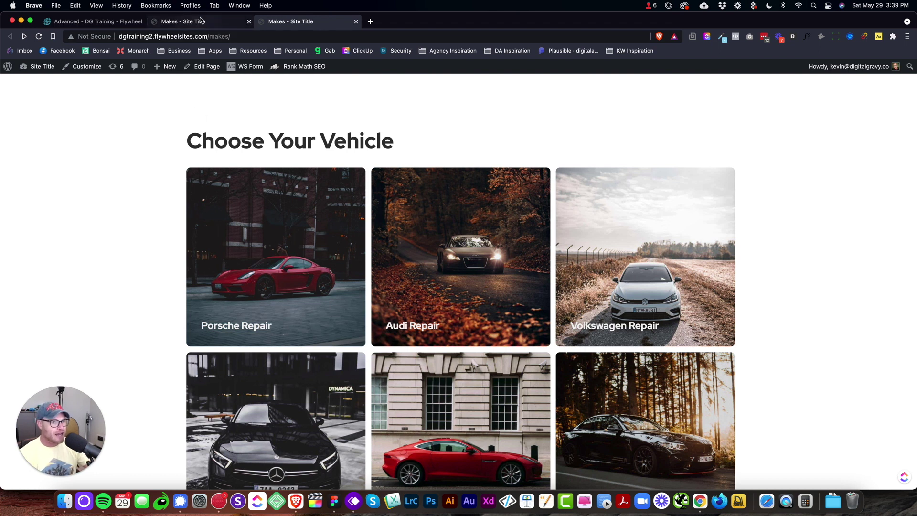
scroll(369, 252, down, 3)
scroll(369, 252, up, 3)
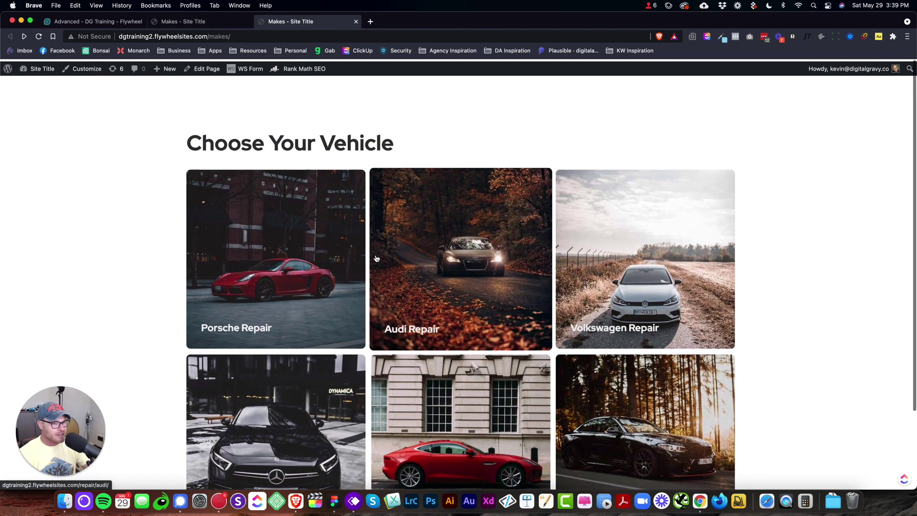
click(193, 21)
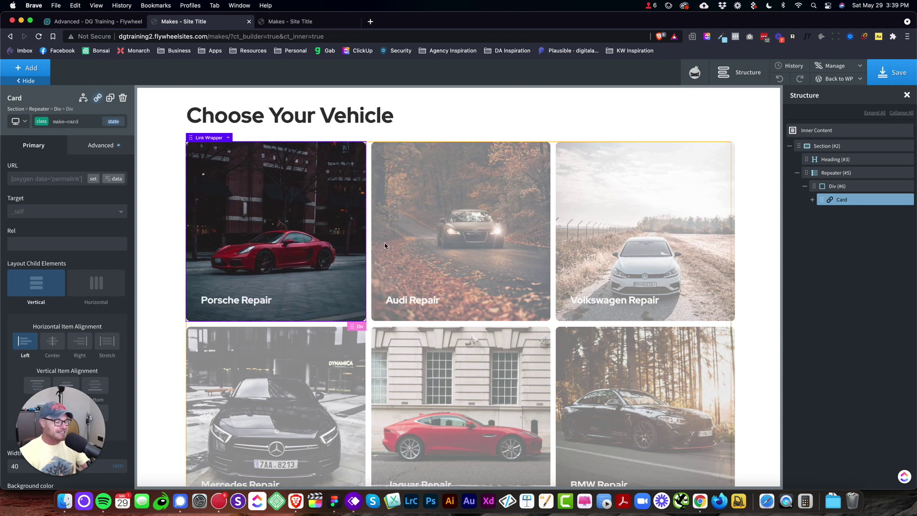
click(287, 21)
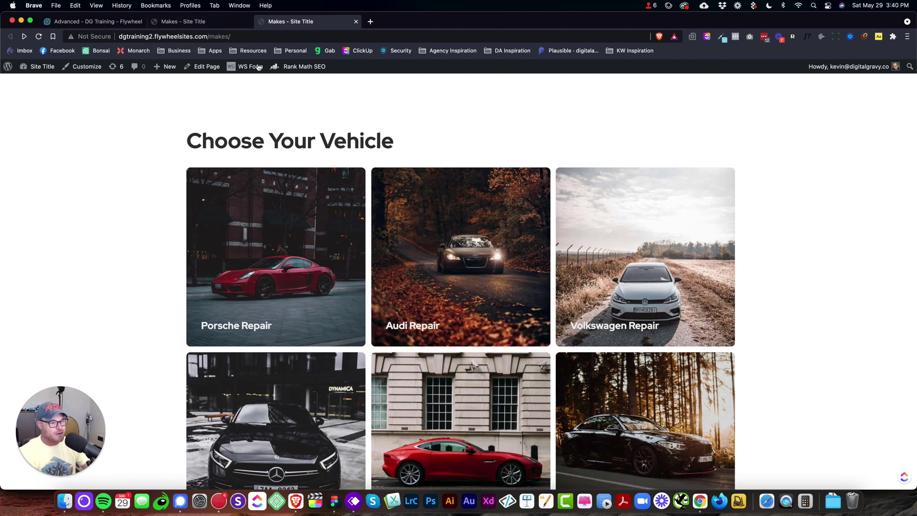
click(209, 22)
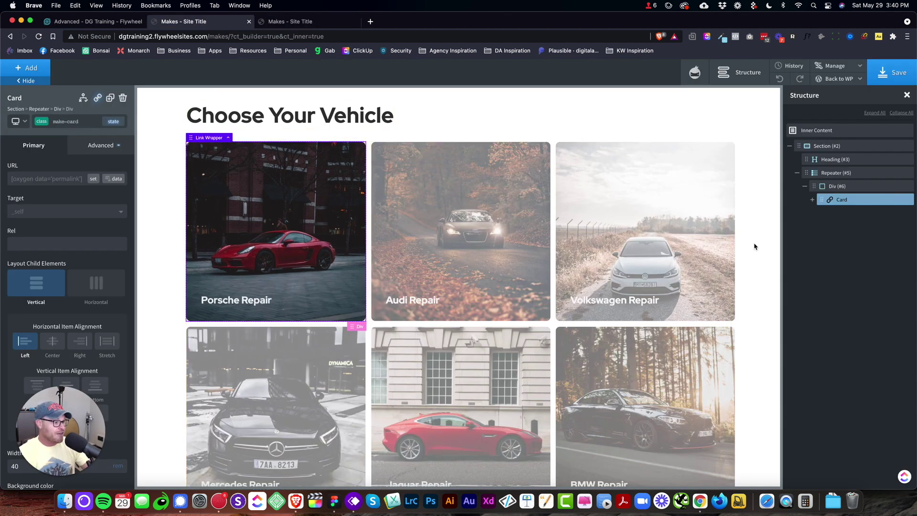
Step: Open the page's front end in a new tab and start adding a new Make from the WordPress dashboard
mouse_move(836, 78)
super+click(840, 101)
drag(292, 24, 219, 21)
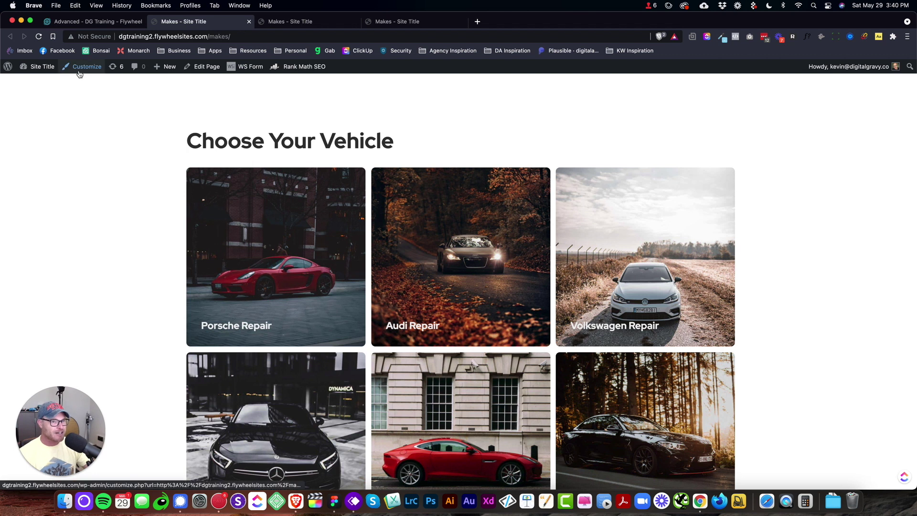
click(45, 67)
mouse_move(44, 200)
click(115, 213)
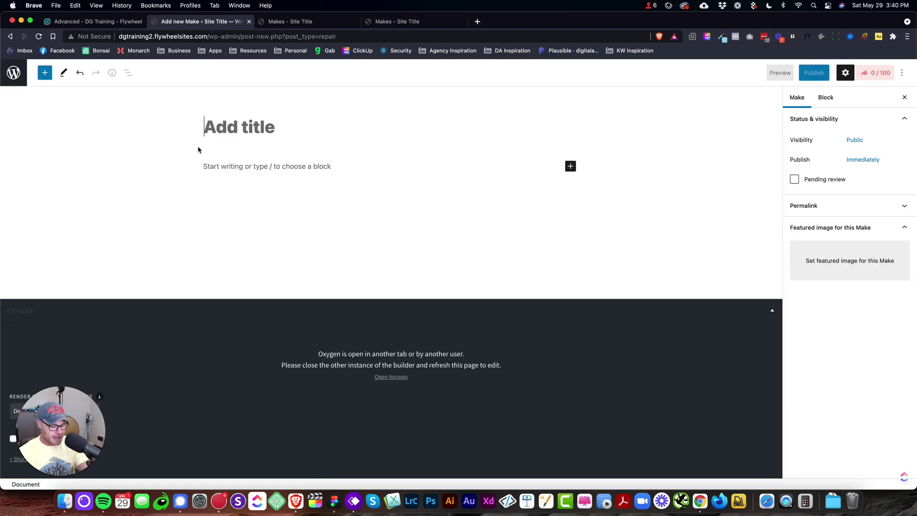
Step: Title the new Make MINI and open its featured image selection
text(Mini Cooper)
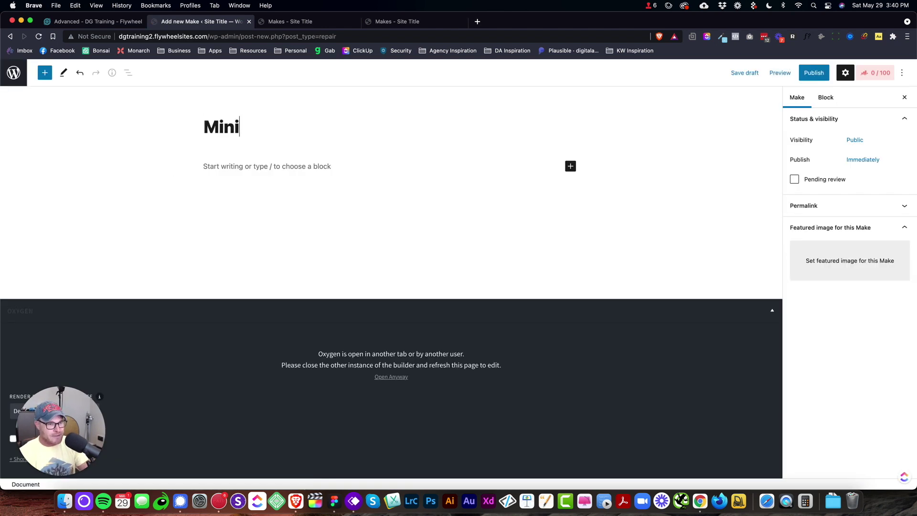
key(BackSpace)
key(BackSpace)
key(super+a)
text(MINI)
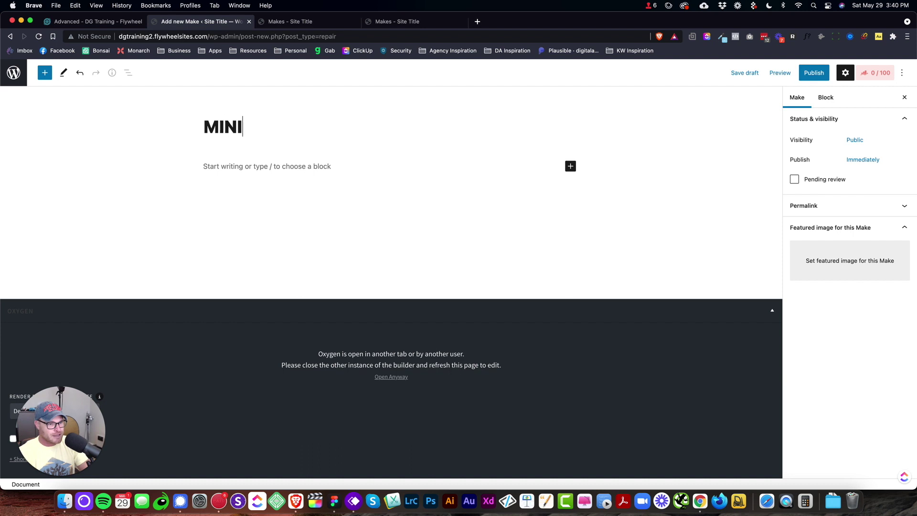
click(850, 266)
Step: Open pexels.com in a new tab and search its photos for mini cooper
key(super+t)
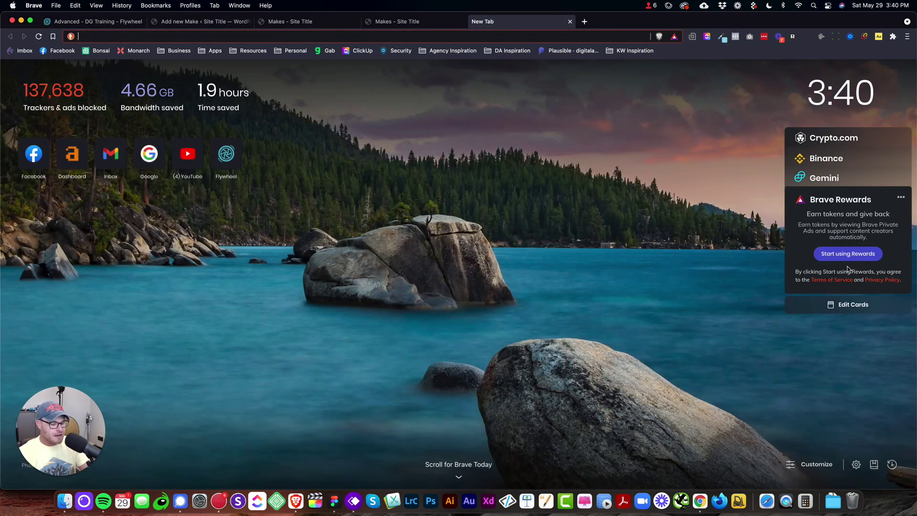
text(pexels.com)
key(Return)
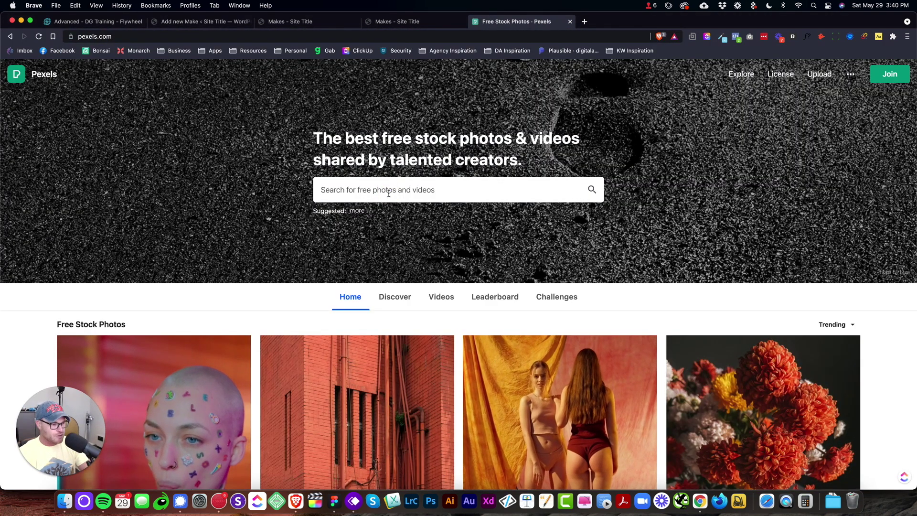
click(388, 191)
text(mini cooper)
key(Return)
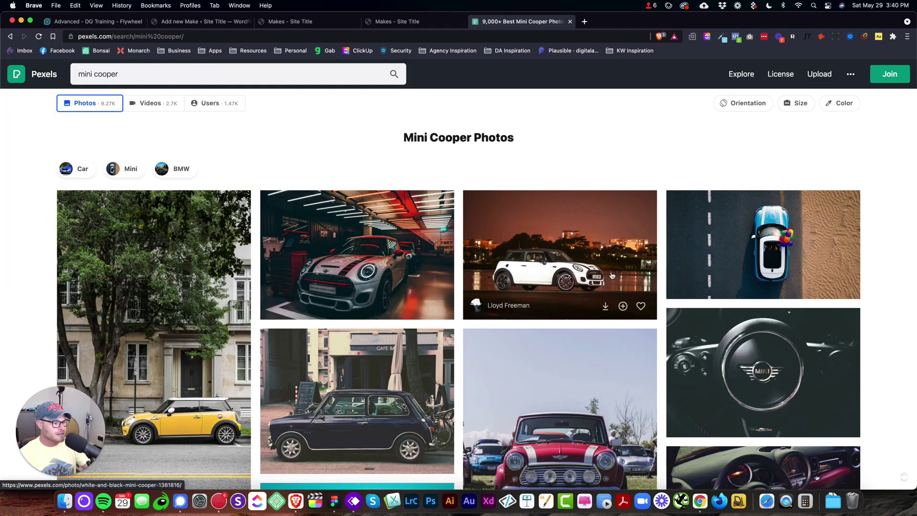
Step: Browse the results and download the photo of the yellow Mini Cooper parked beside the building
scroll(612, 276, down, 3)
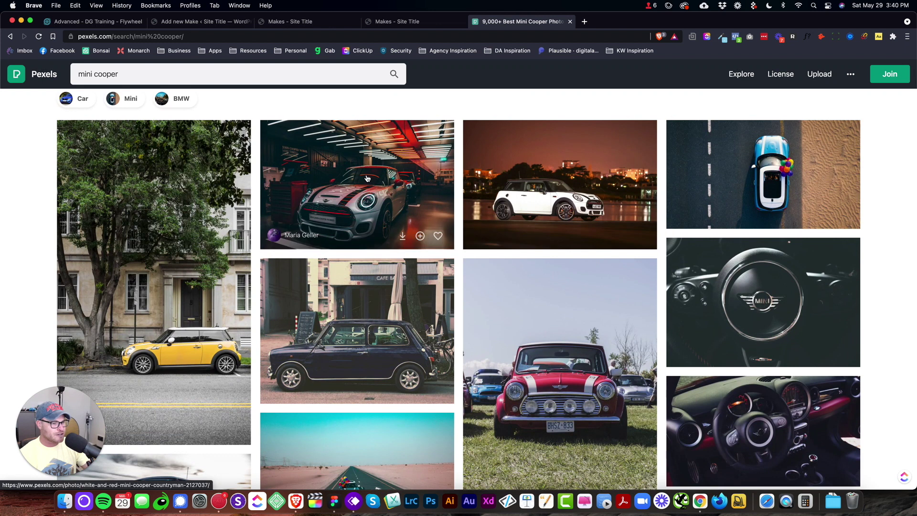
scroll(367, 179, down, 5)
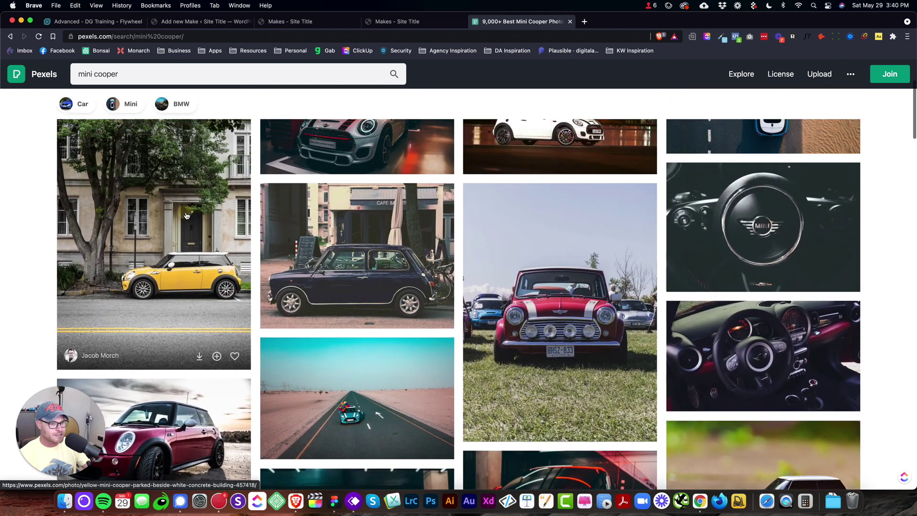
click(242, 213)
click(793, 78)
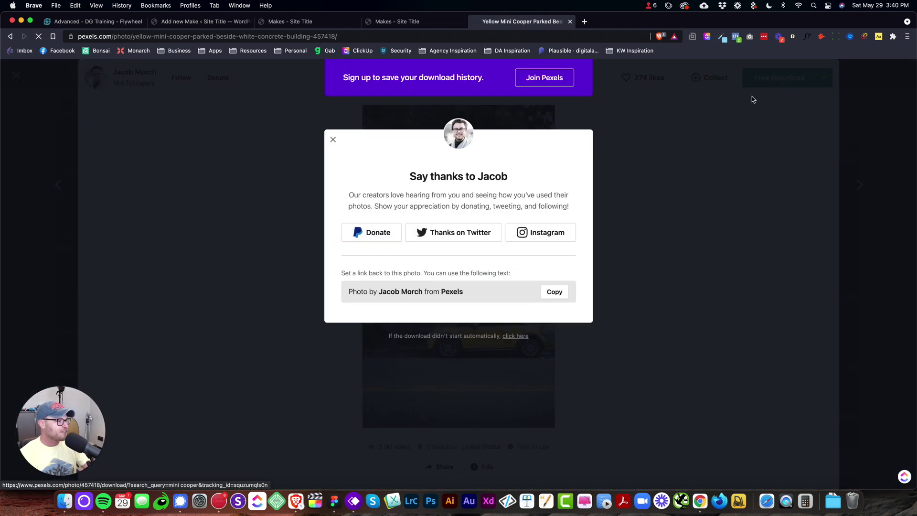
Step: Save the downloaded photo as mini-repair.jpg in the cars folder
text(mini)
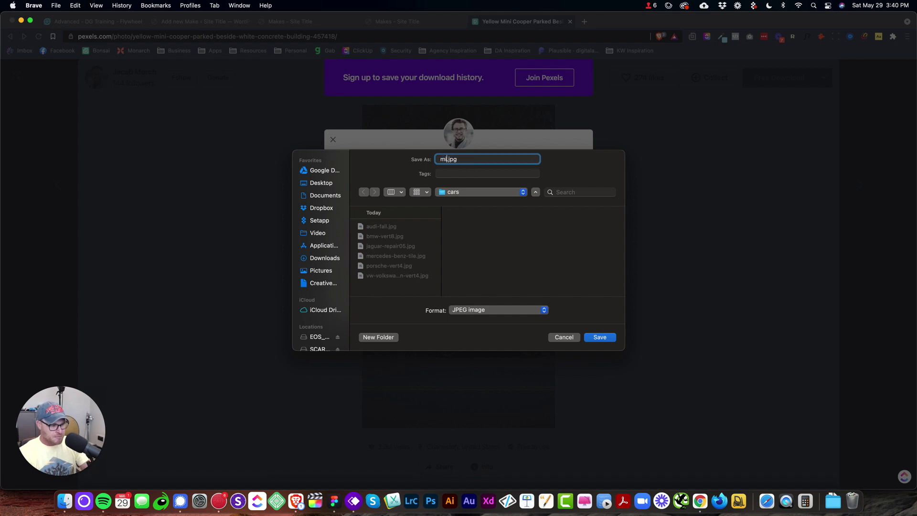
text(-cooper)
key(Return)
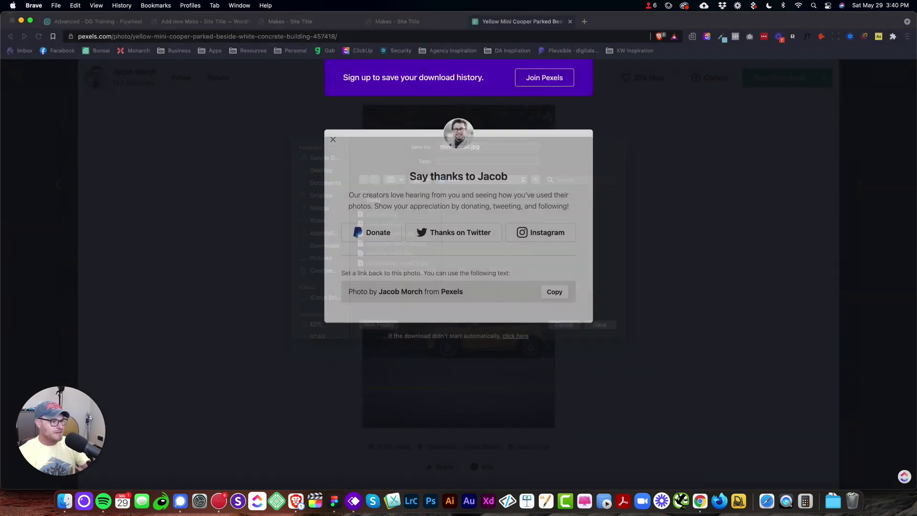
Step: Open squoosh.app in a new tab and load the downloaded mini-repair.jpg into it
key(super+t)
text(squoosh)
key(Return)
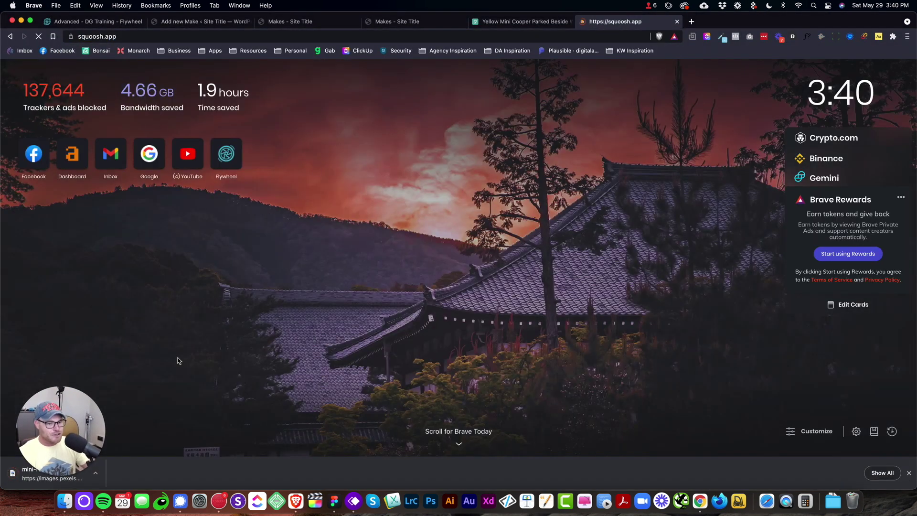
drag(32, 457, 285, 259)
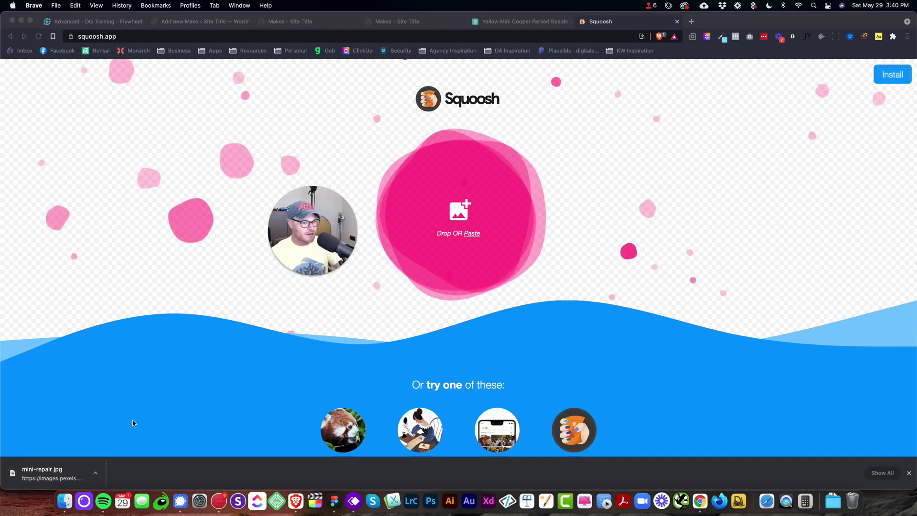
drag(48, 473, 306, 220)
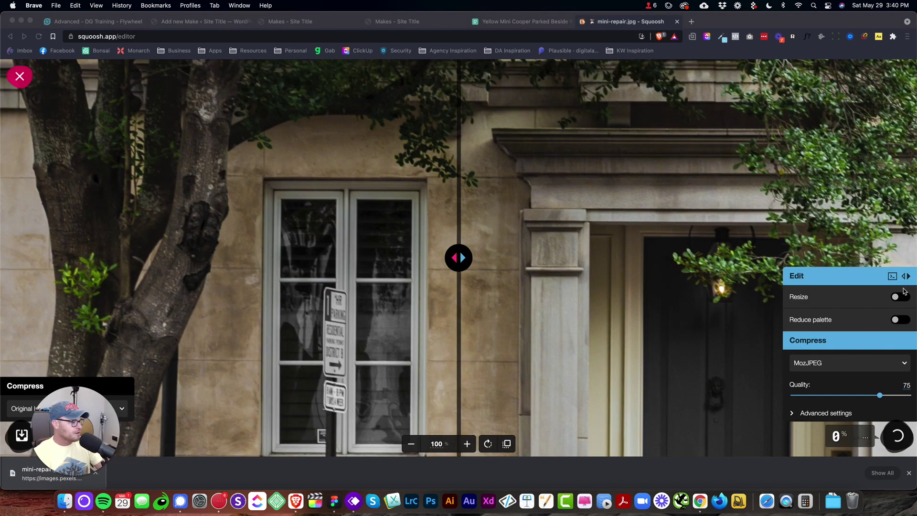
Step: Resize the image to a height of 1280 with its aspect ratio maintained and save the compressed copy
click(901, 295)
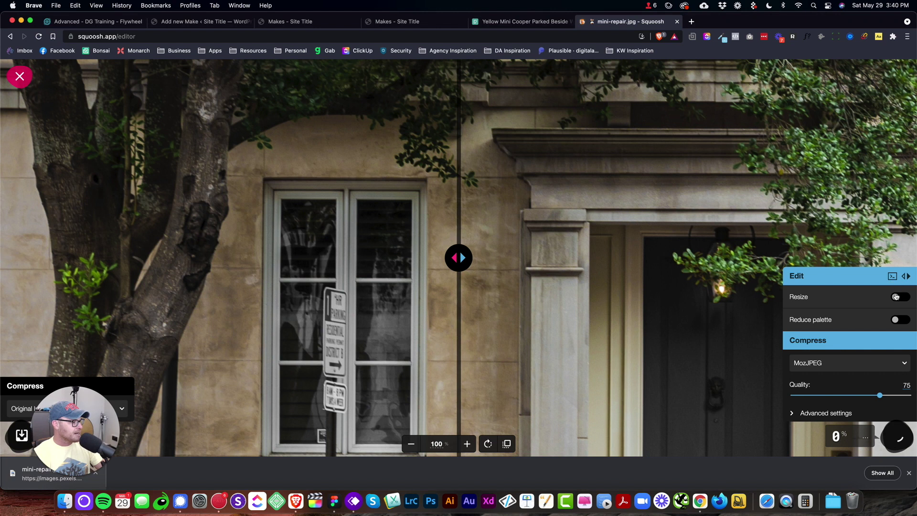
click(900, 296)
click(864, 225)
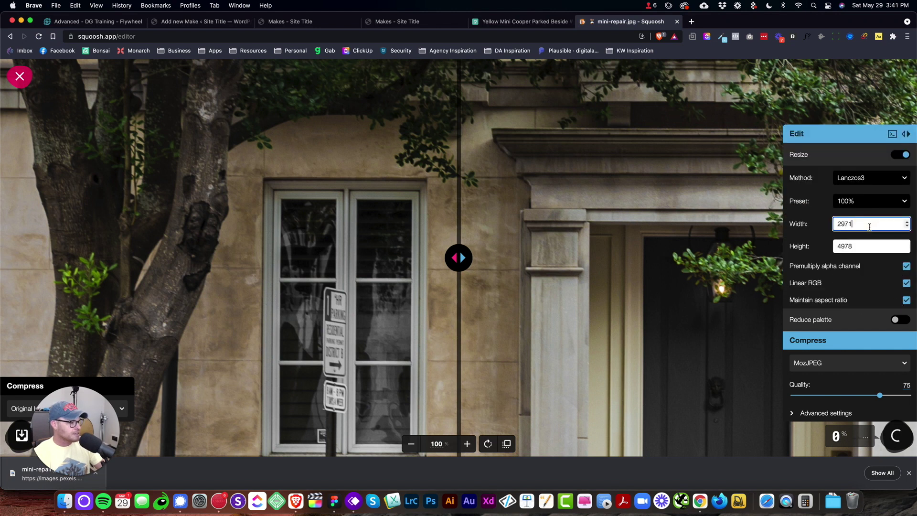
double_click(862, 244)
text(1920)
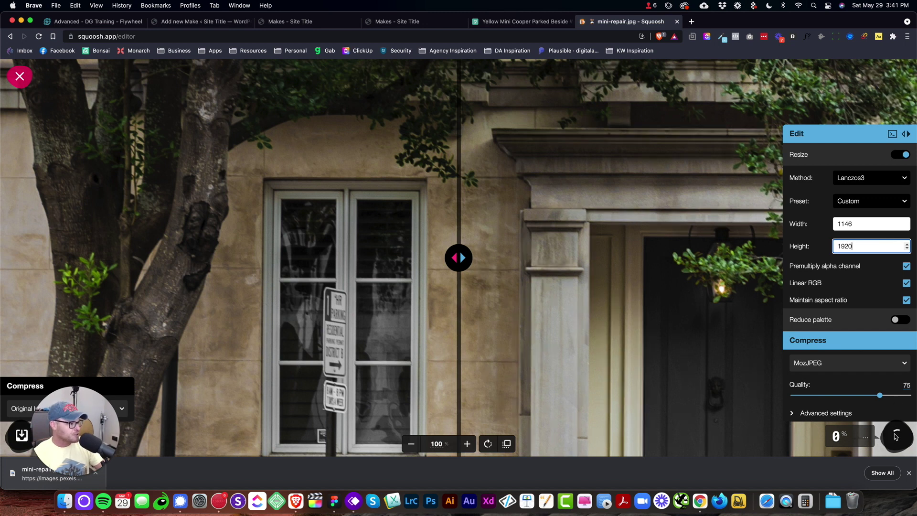
double_click(843, 246)
text(1280)
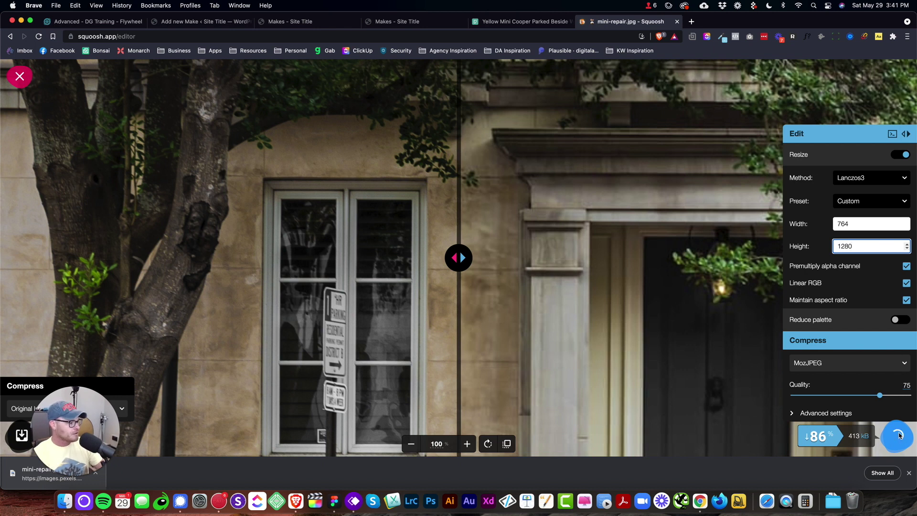
click(899, 436)
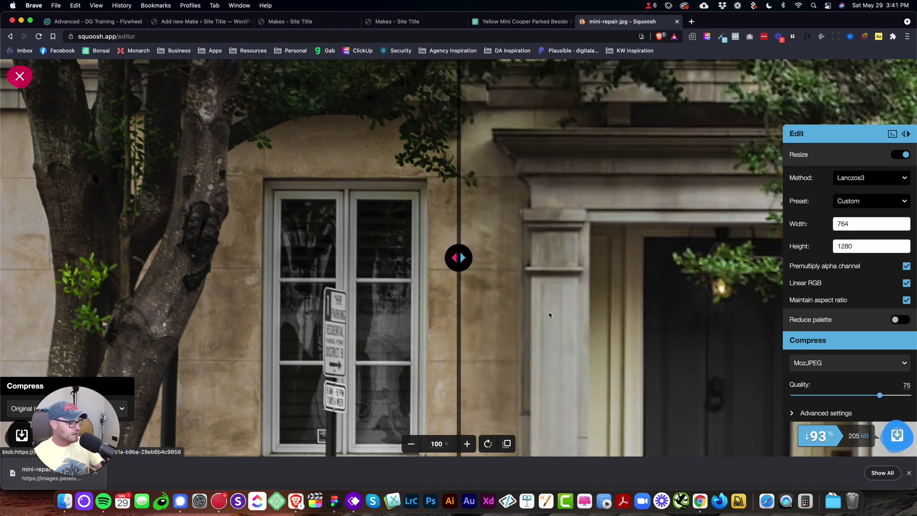
key(Return)
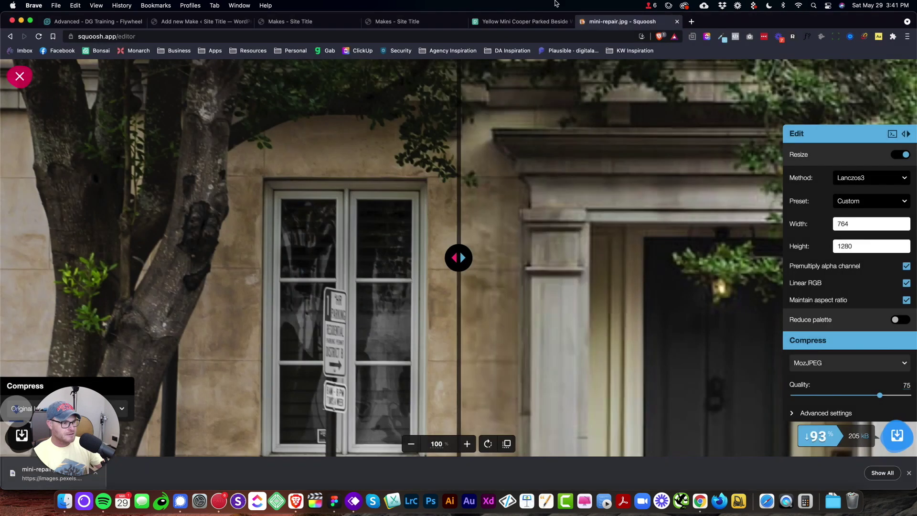
Step: Upload the resized mini-repair image to the media library and set it as the MINI Make's featured image
click(201, 21)
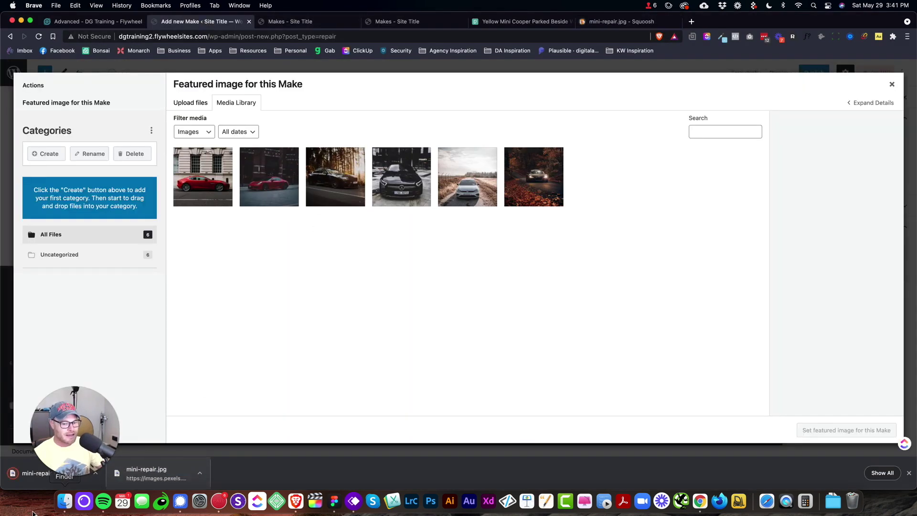
drag(29, 473, 383, 297)
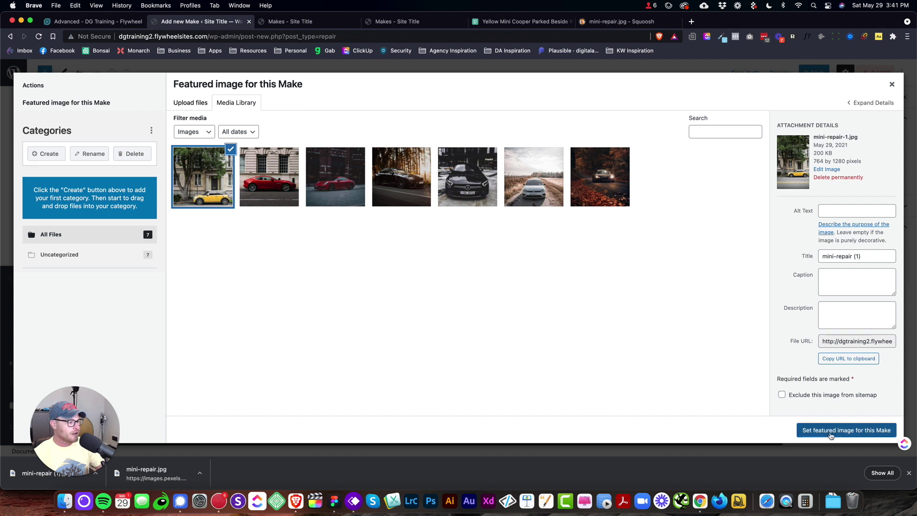
click(834, 429)
Step: Publish the MINI Make and reload the Makes page on the front end
click(814, 73)
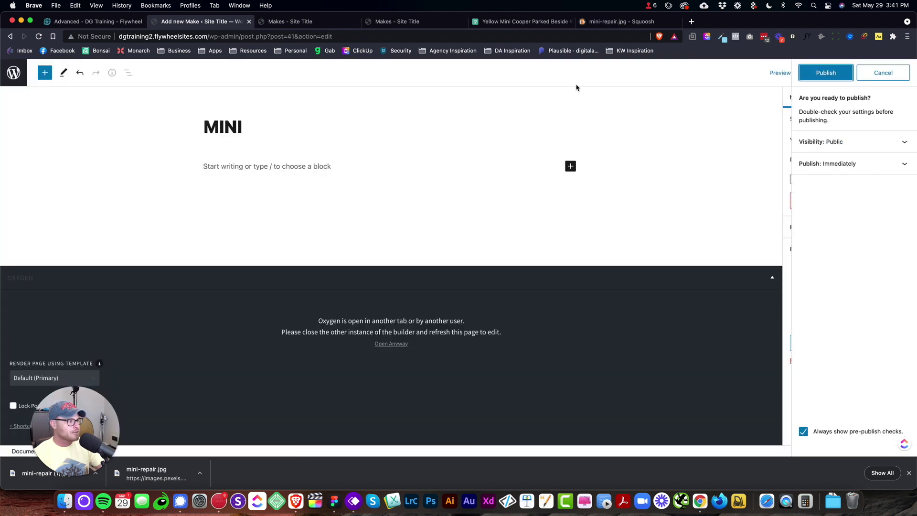
click(835, 76)
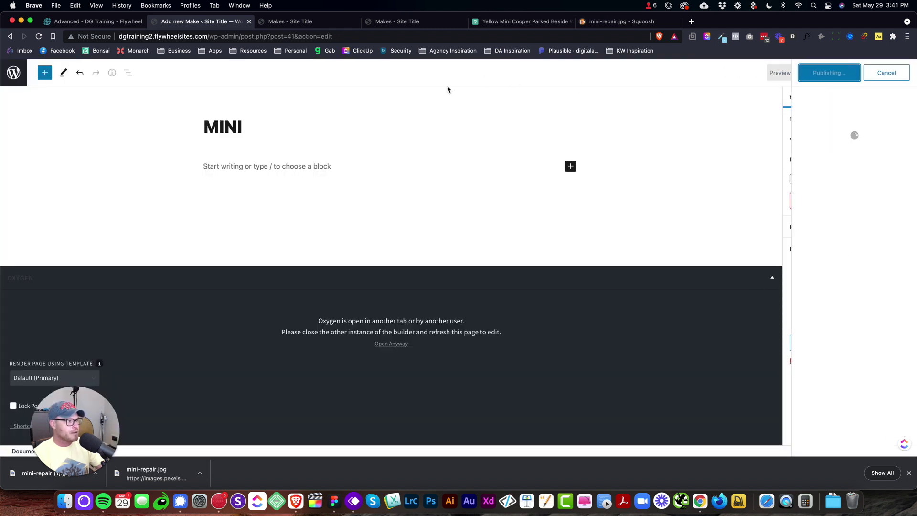
click(420, 21)
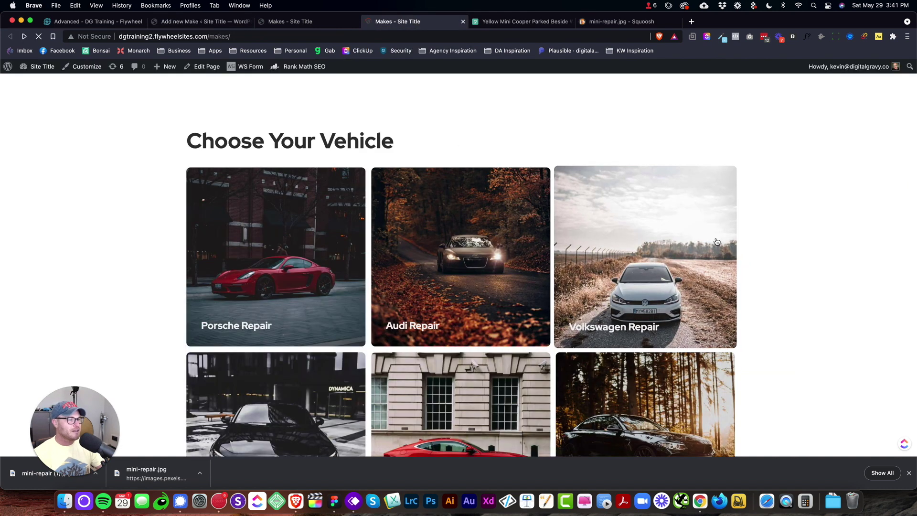
key(super+r)
Step: Examine the vehicle card grid on the Makes page, including the MINI card and the last row
scroll(834, 315, down, 3)
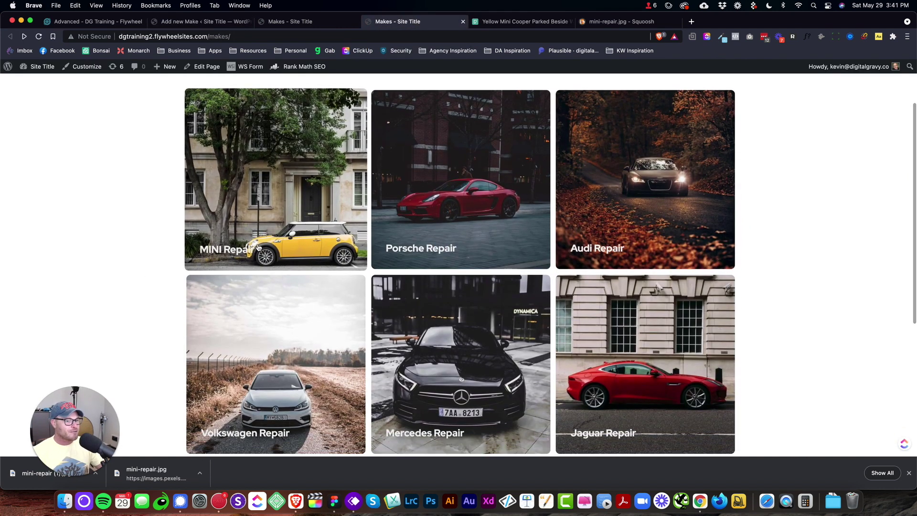
scroll(260, 252, down, 2)
scroll(263, 251, up, 2)
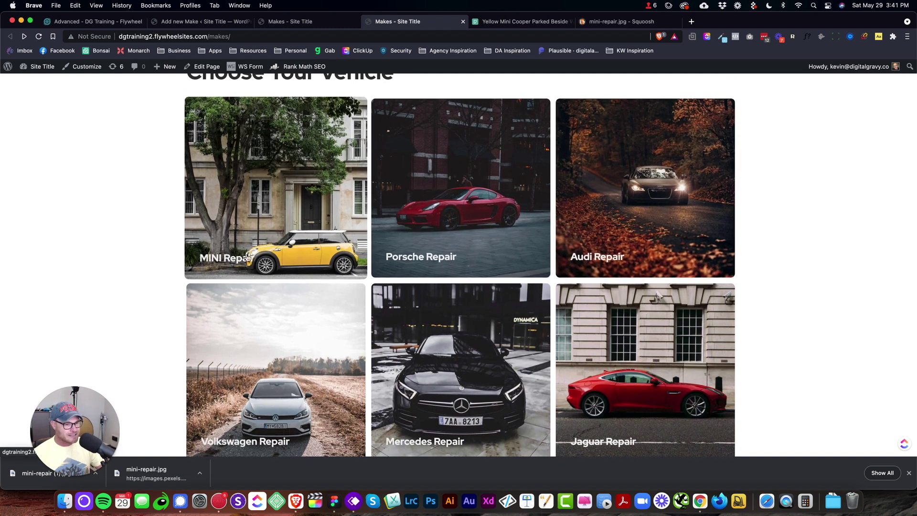
scroll(240, 253, down, 5)
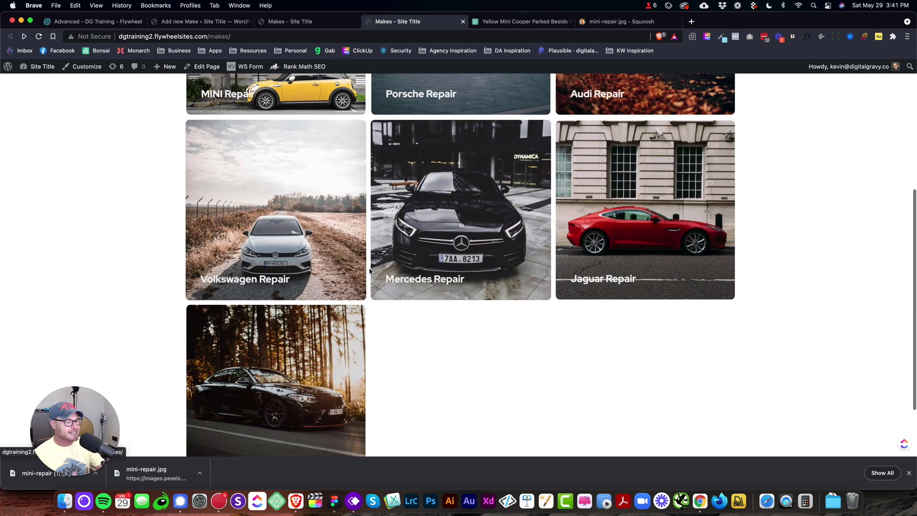
scroll(669, 298, up, 7)
scroll(669, 298, down, 7)
scroll(671, 297, up, 7)
scroll(671, 297, down, 7)
scroll(670, 296, up, 7)
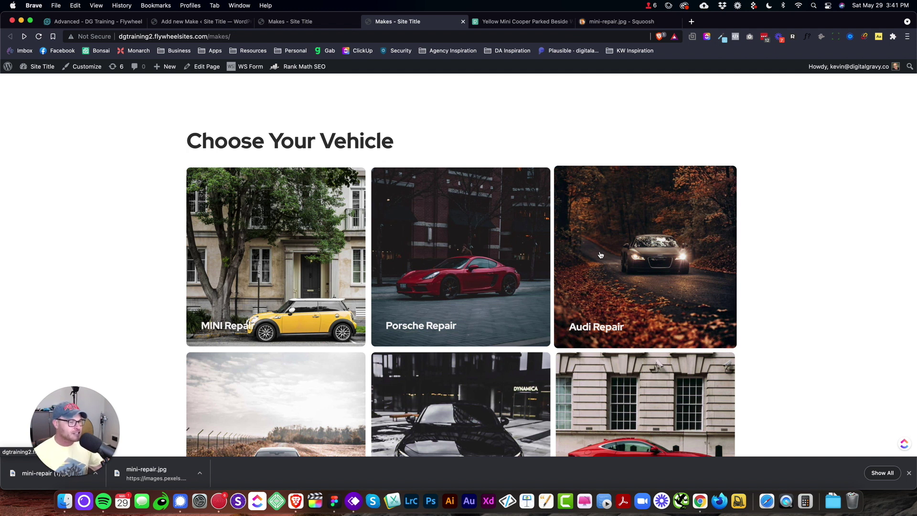
click(788, 225)
scroll(425, 357, down, 5)
scroll(425, 358, down, 3)
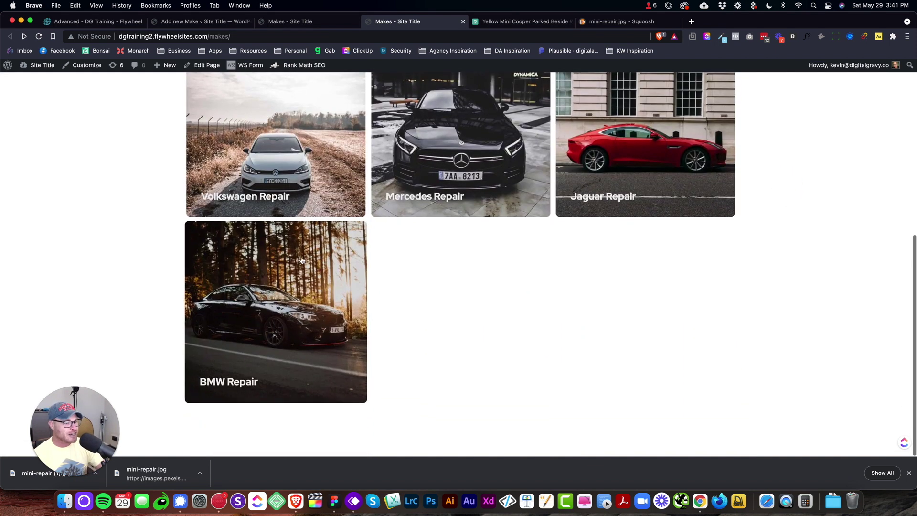
scroll(277, 311, up, 5)
Step: Return to the Oxygen builder and review the filtering and order options of the repeater's query
click(306, 24)
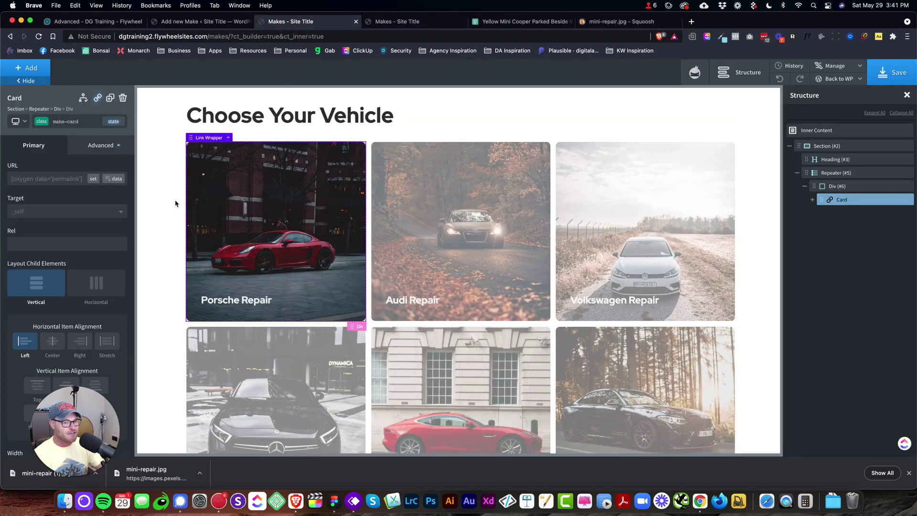
click(858, 177)
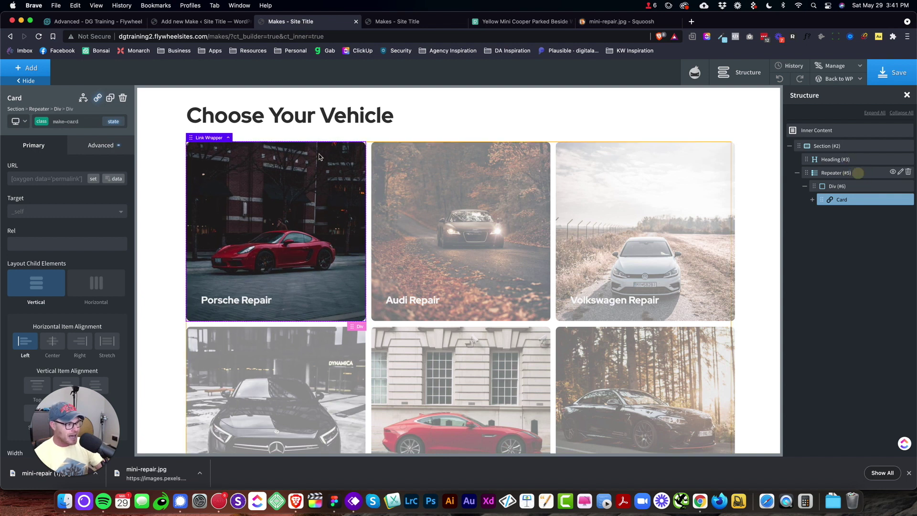
click(75, 175)
click(72, 247)
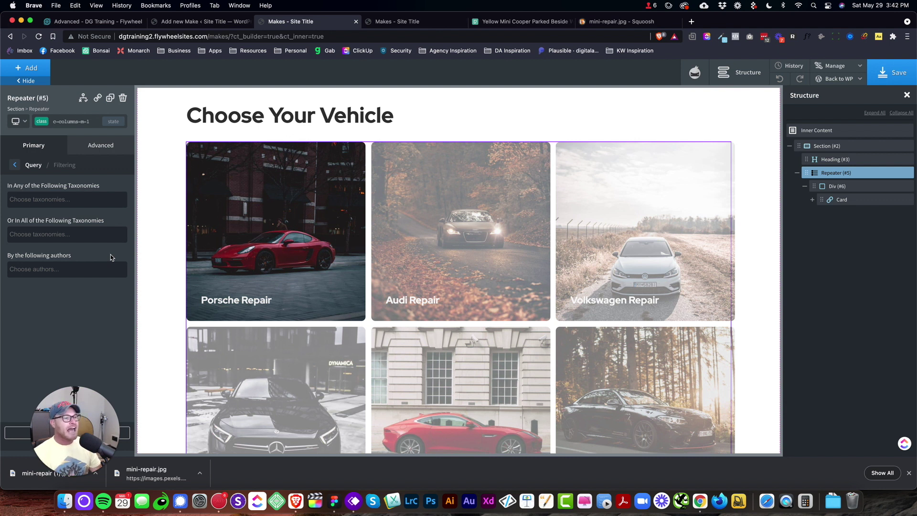
click(14, 165)
click(59, 254)
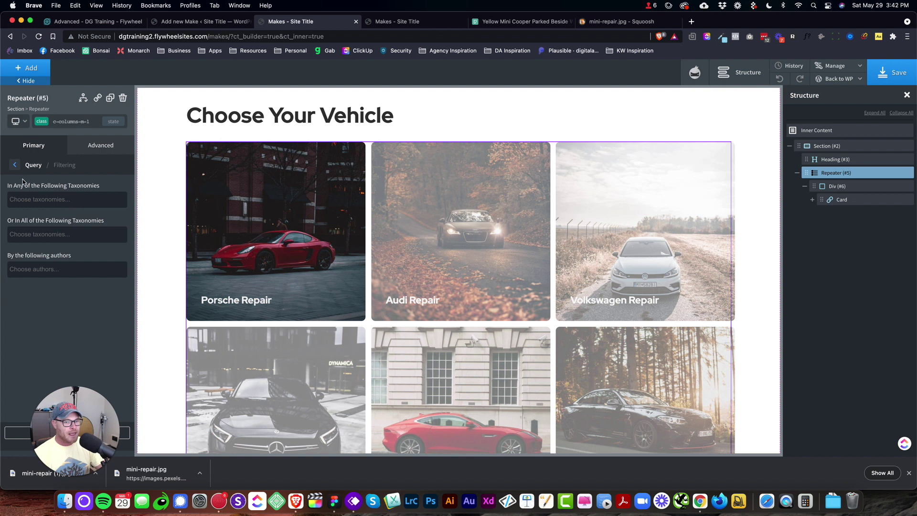
click(14, 165)
click(50, 270)
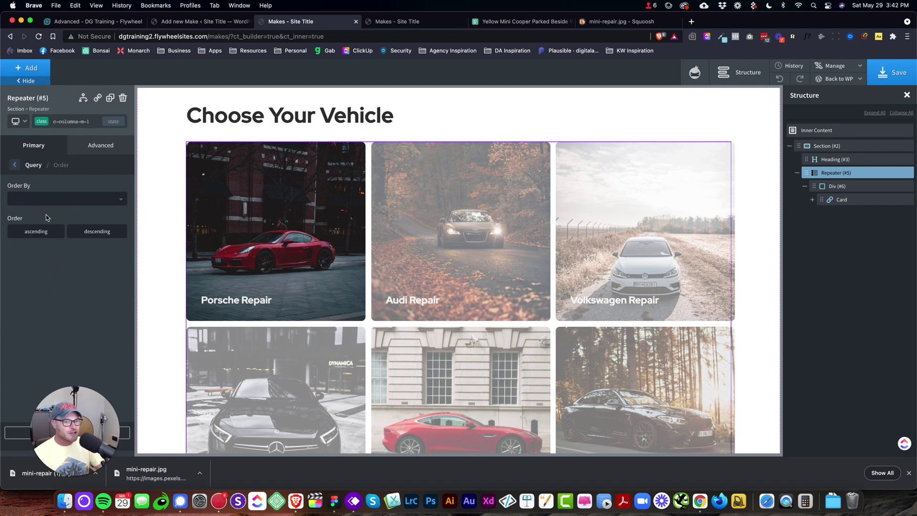
click(15, 165)
Step: Limit the repeater's query to 6 posts per page, save the page, and check the cards on the front end
click(71, 293)
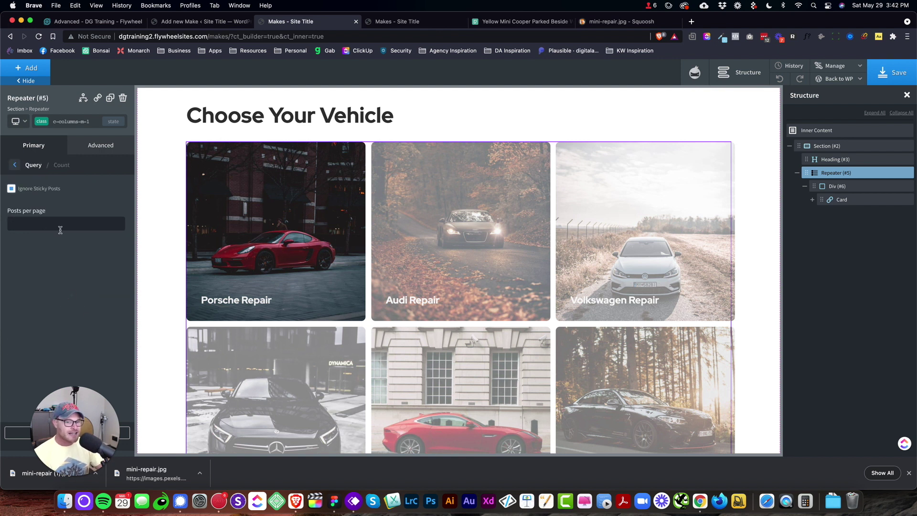
click(32, 220)
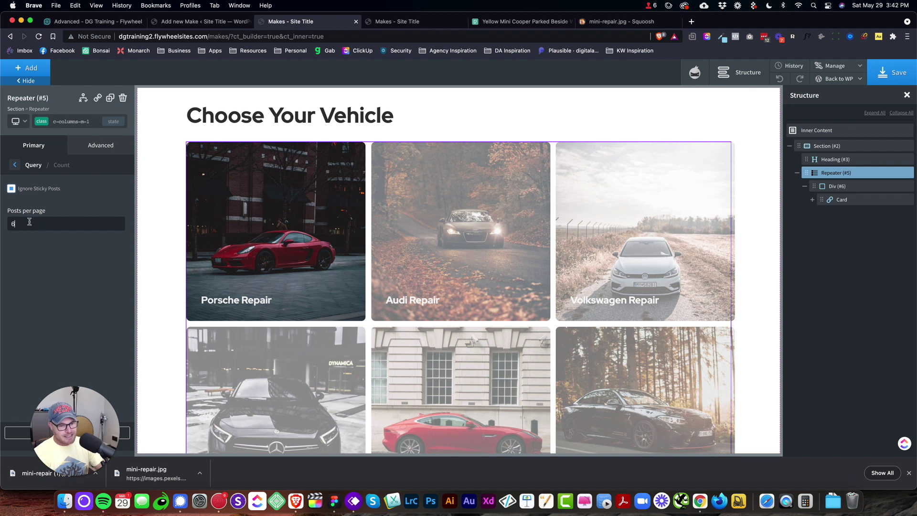
click(14, 437)
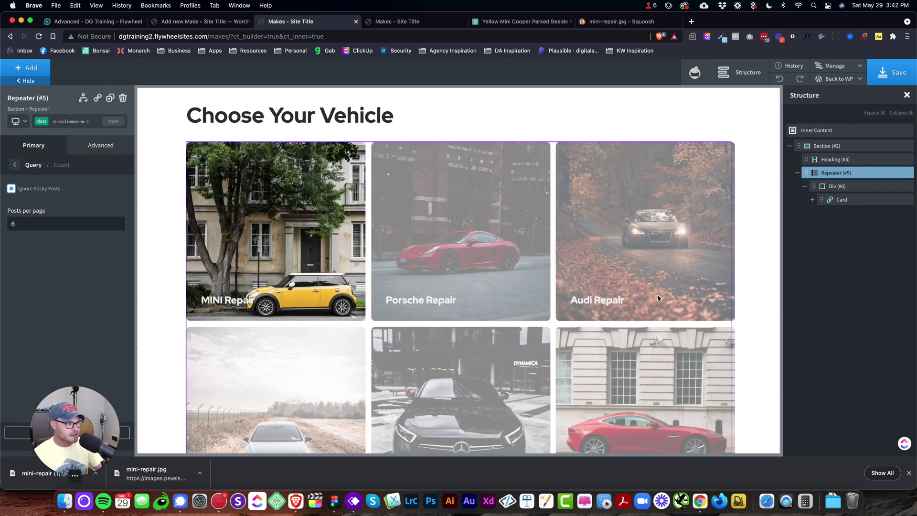
click(878, 75)
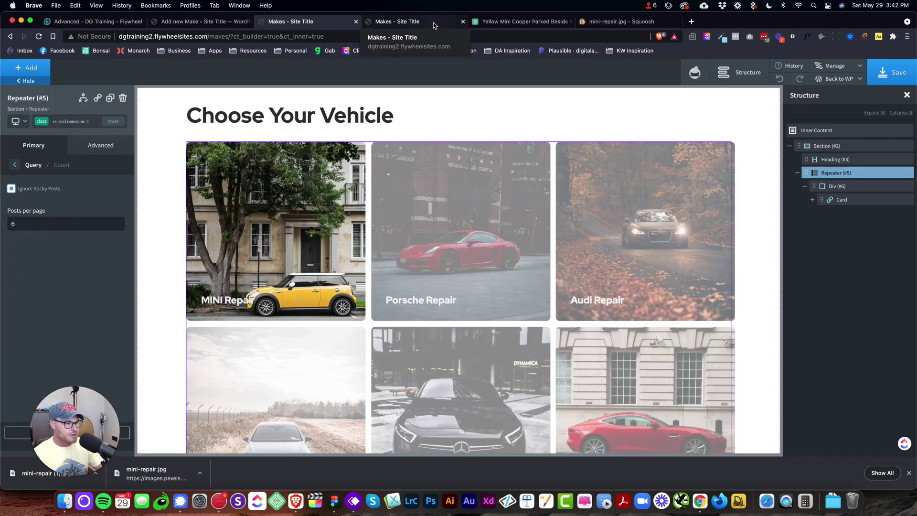
click(433, 22)
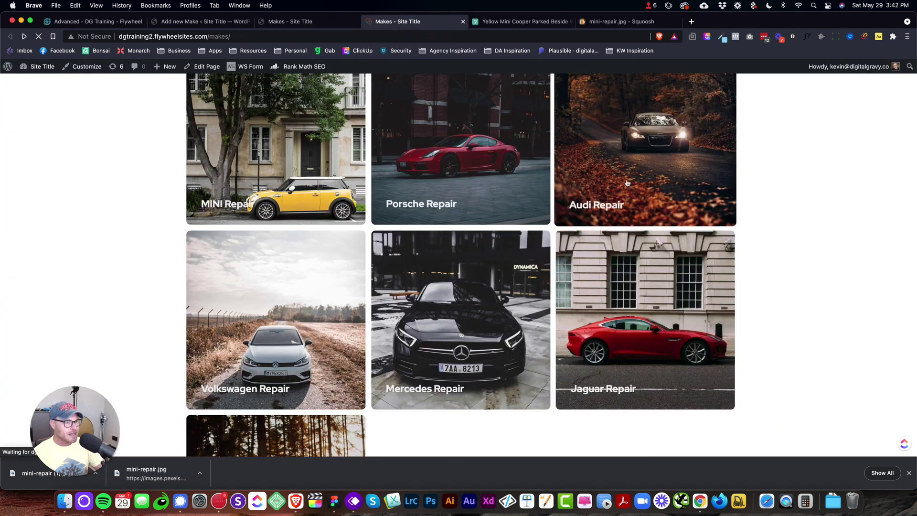
scroll(652, 211, down, 1)
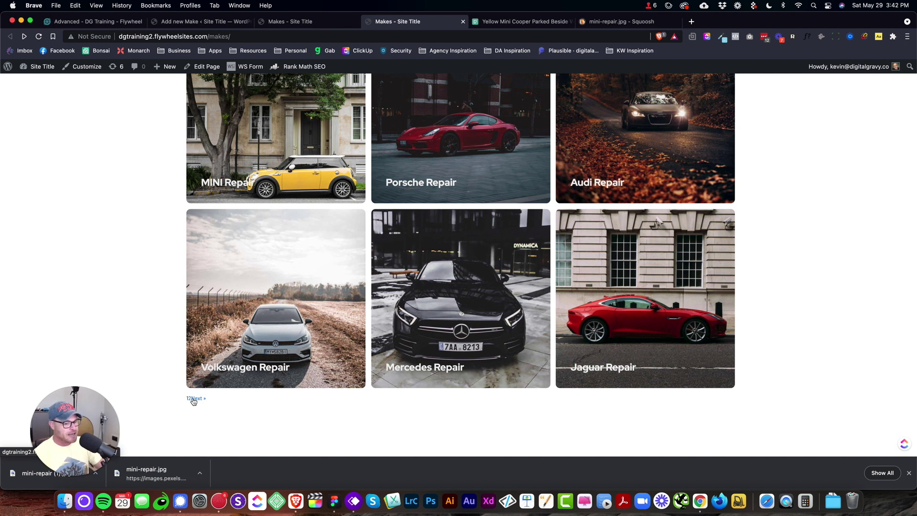
Step: Return to the builder and switch the repeater's WP Query to advanced
click(291, 21)
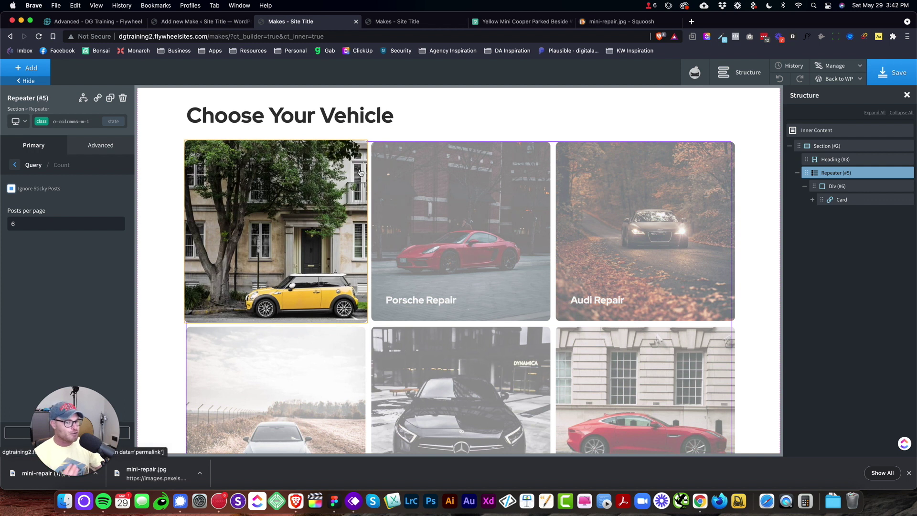
click(38, 146)
click(72, 172)
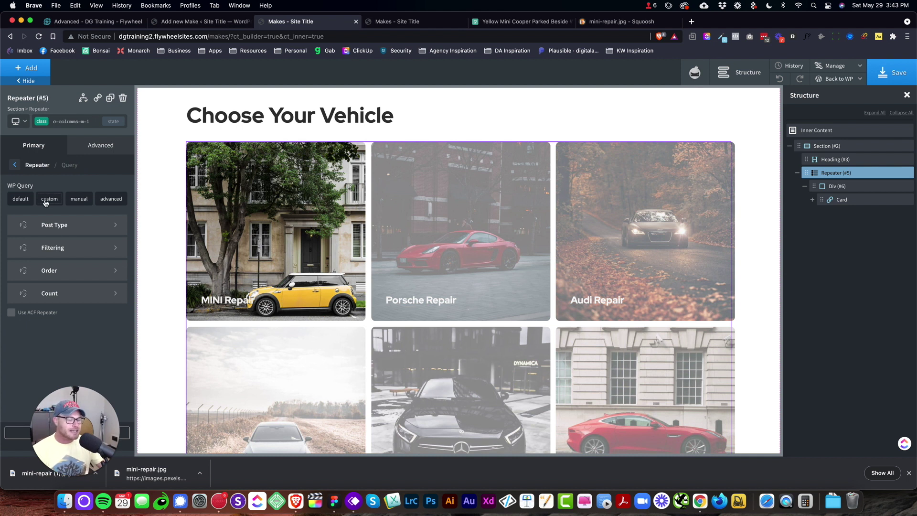
click(108, 203)
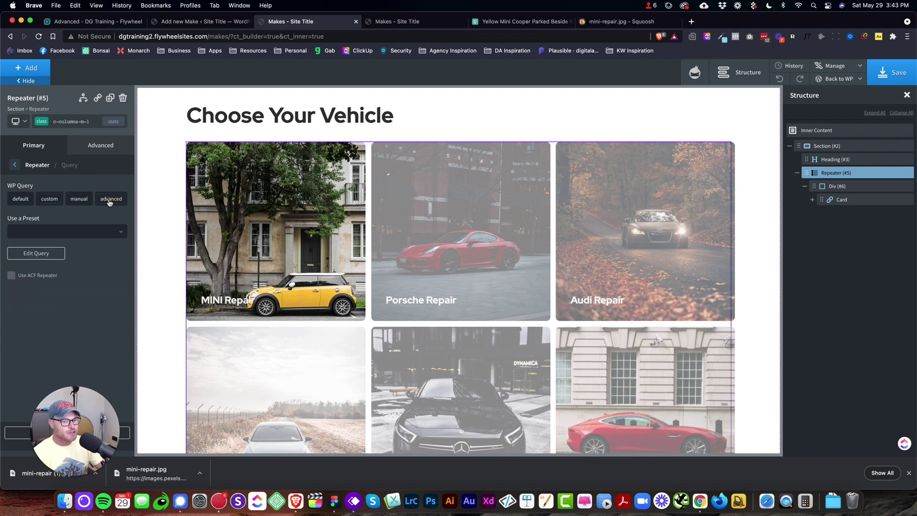
Step: Review the advanced query's presets without choosing one, and open the repeater's query for editing
click(114, 232)
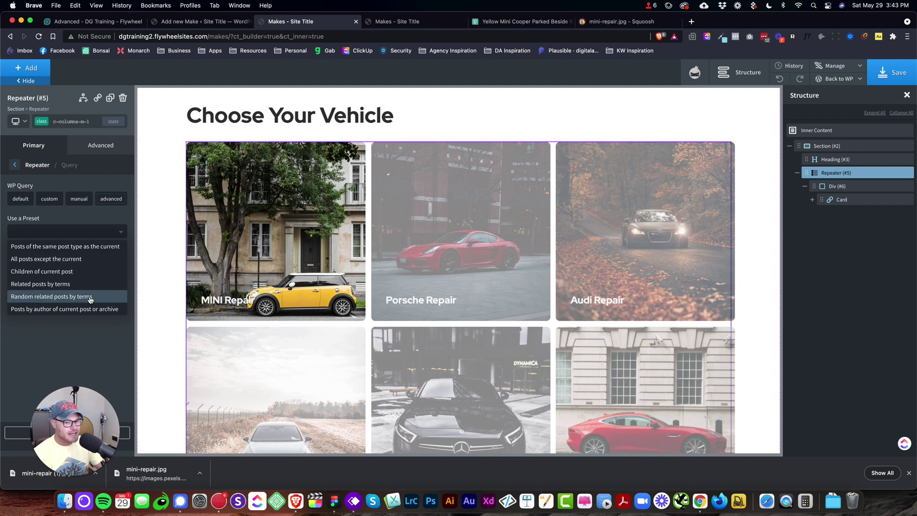
click(94, 218)
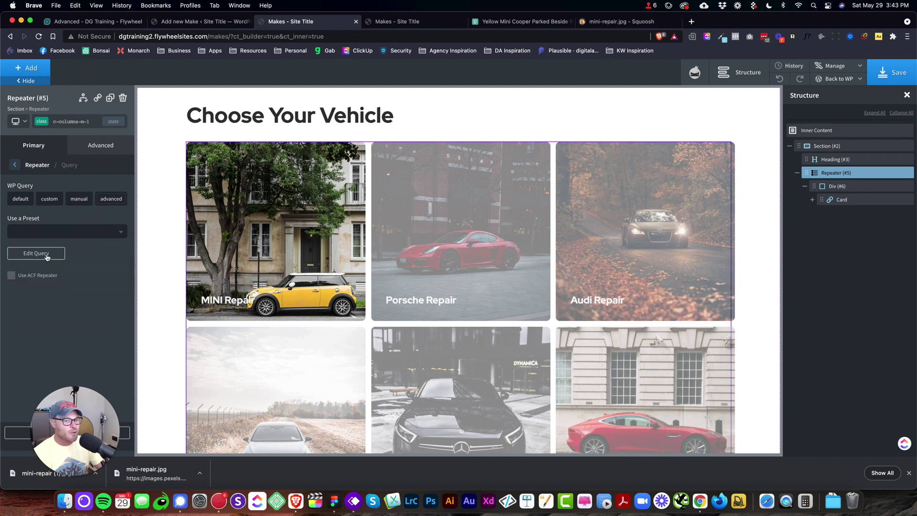
click(17, 434)
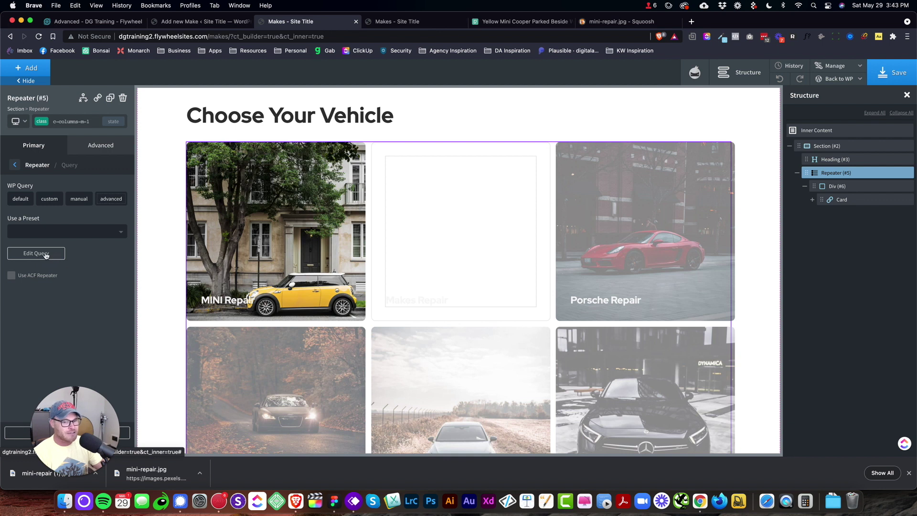
click(45, 257)
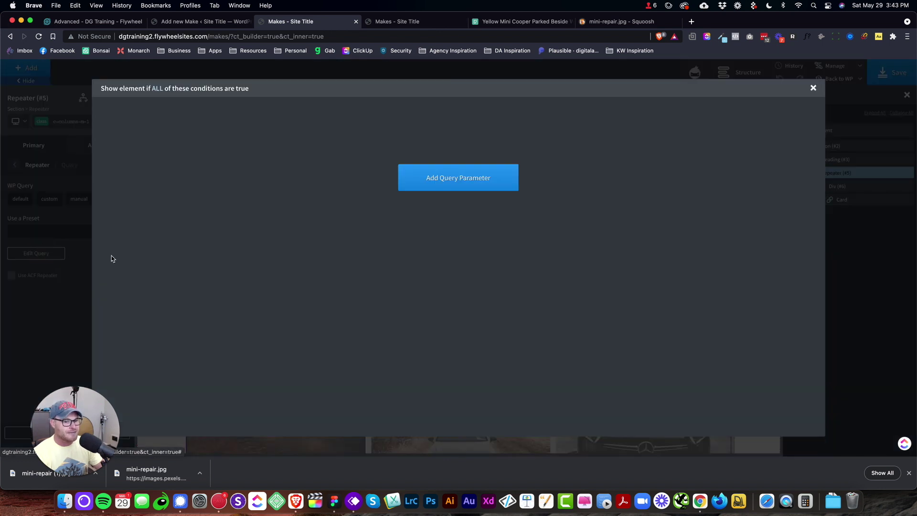
Step: Add a post_type parameter to the repeater's query with the value repair
click(440, 181)
click(170, 116)
scroll(154, 151, down, 4)
scroll(153, 152, down, 6)
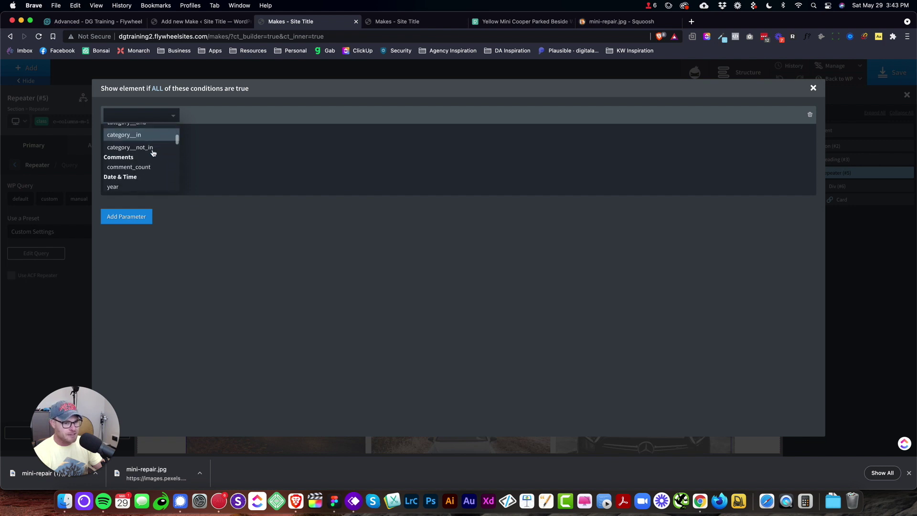
scroll(154, 153, down, 10)
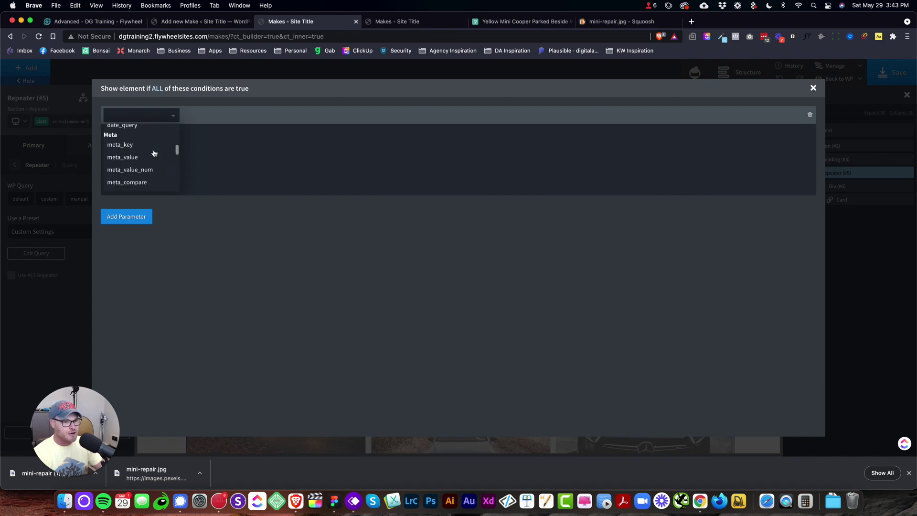
scroll(153, 152, down, 5)
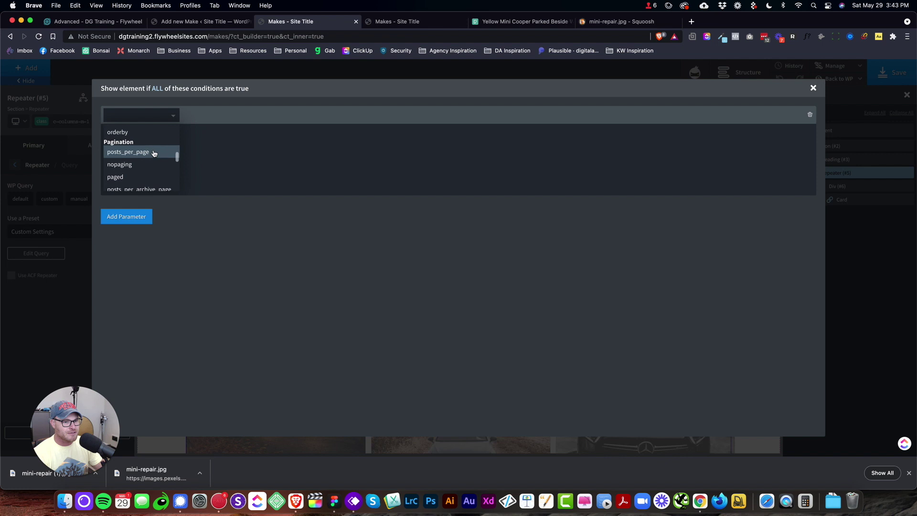
scroll(154, 152, down, 5)
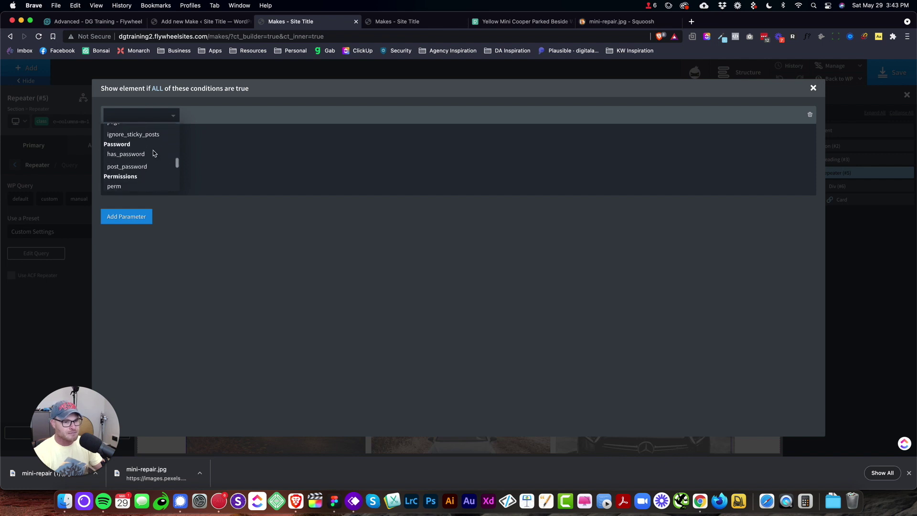
scroll(153, 153, down, 5)
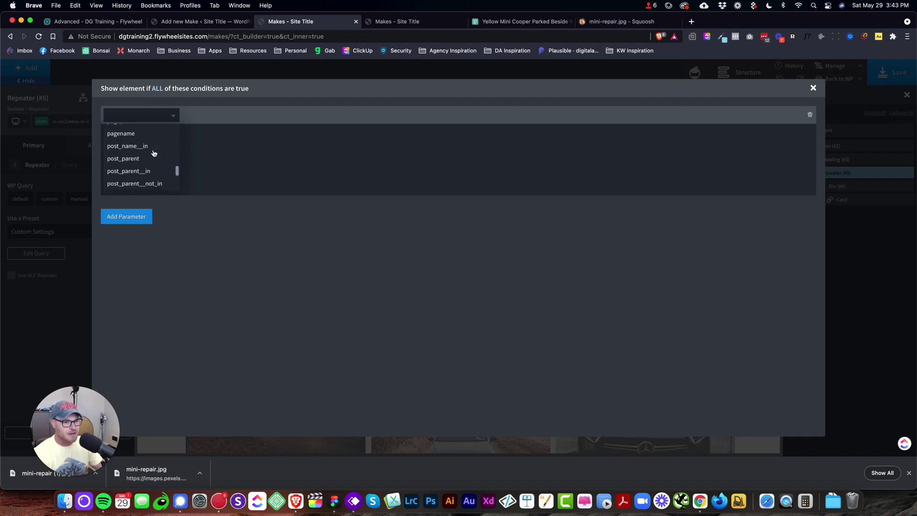
scroll(154, 152, down, 1)
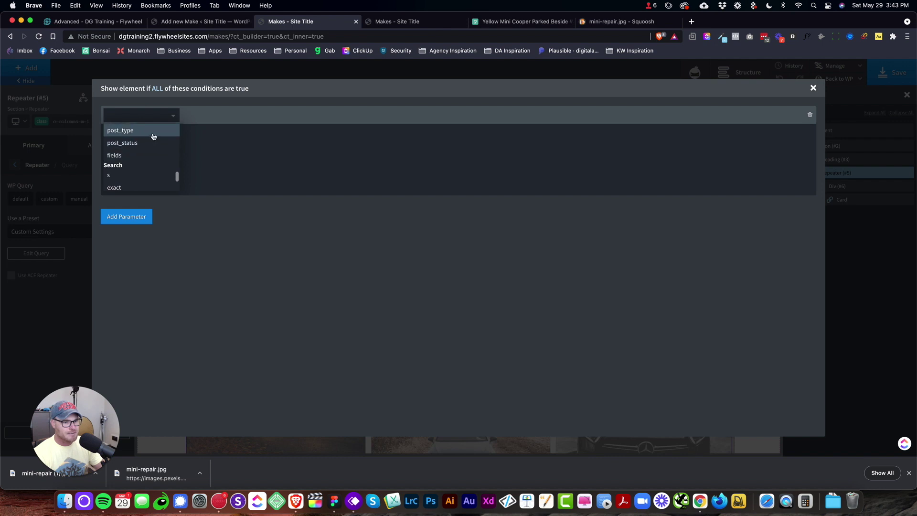
click(153, 134)
click(202, 115)
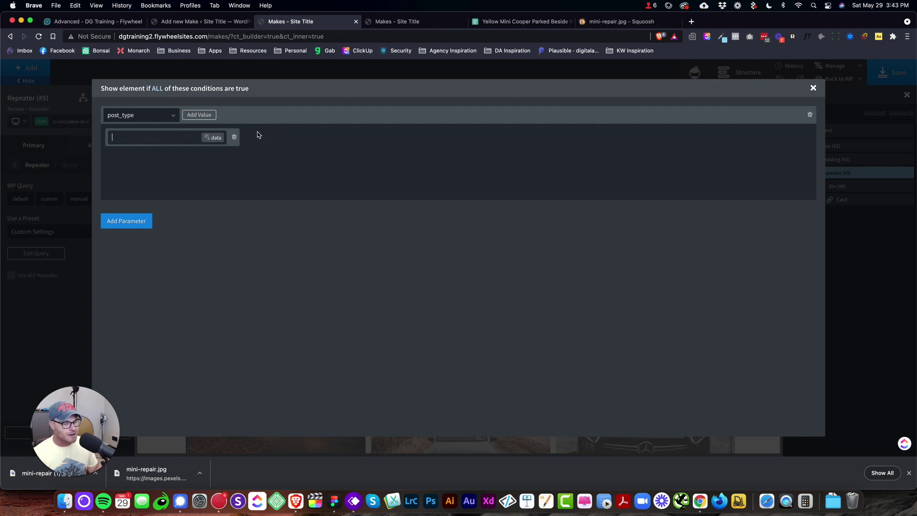
text(repair)
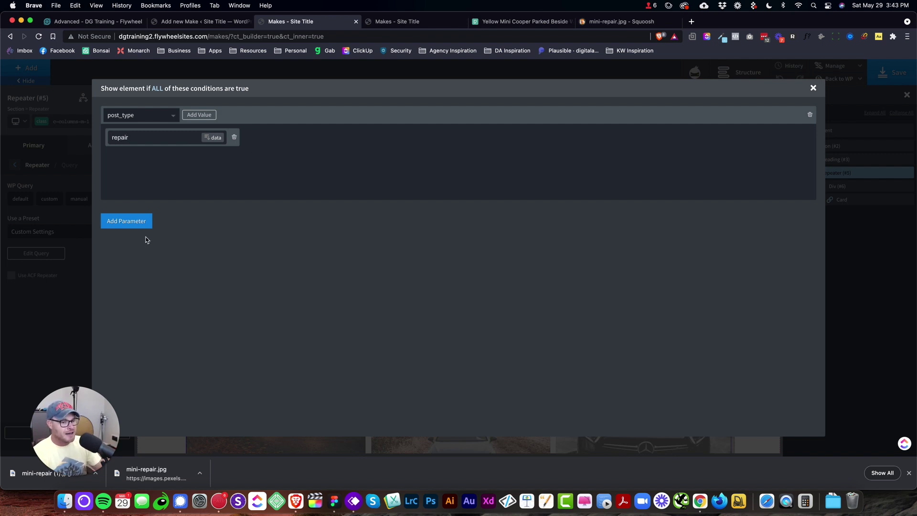
double_click(157, 141)
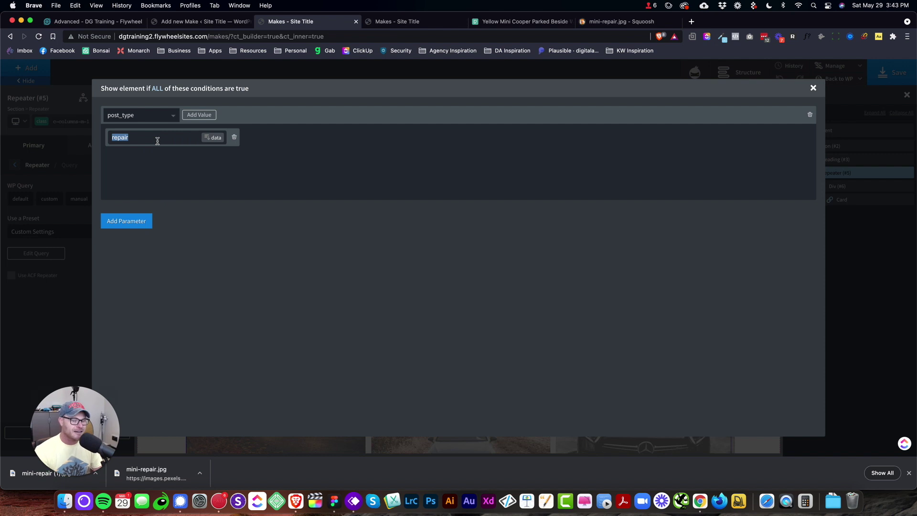
Step: Add a posts_per_page parameter with the value 6 to the repeater's query and close the query editor
click(122, 221)
click(143, 220)
click(174, 219)
click(174, 219)
scroll(158, 241, down, 5)
scroll(158, 246, down, 4)
scroll(153, 252, down, 5)
scroll(152, 251, down, 5)
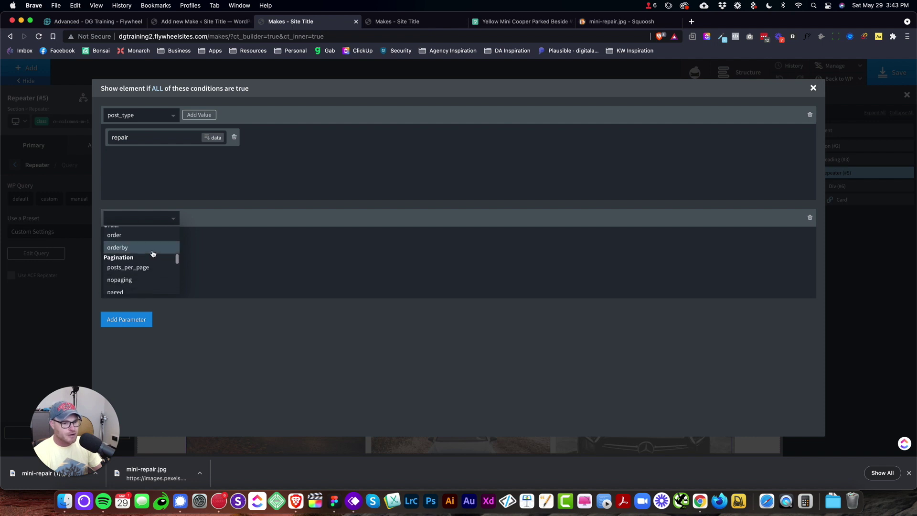
scroll(153, 249, down, 2)
click(153, 230)
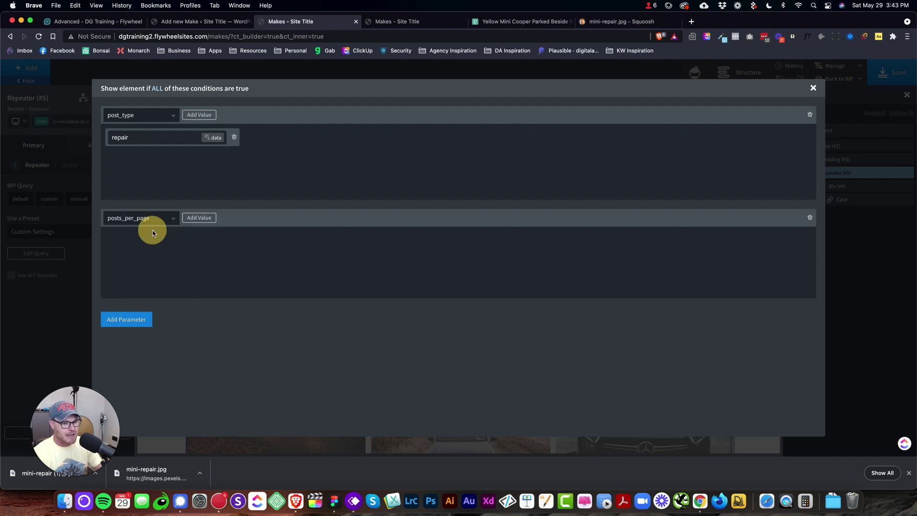
click(199, 217)
click(148, 243)
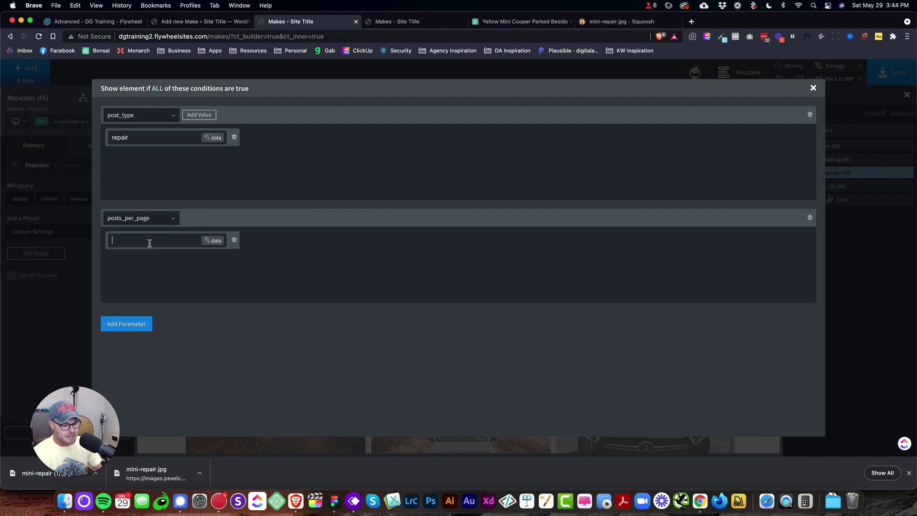
click(126, 323)
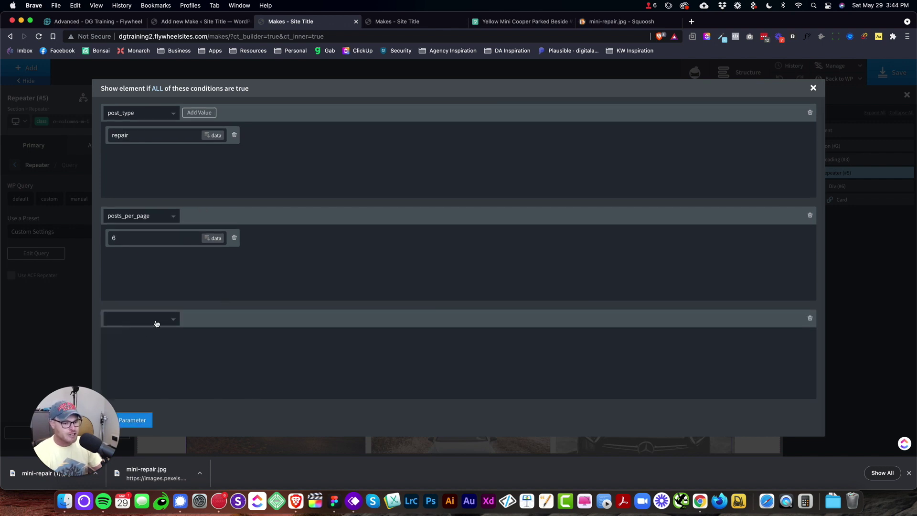
click(810, 318)
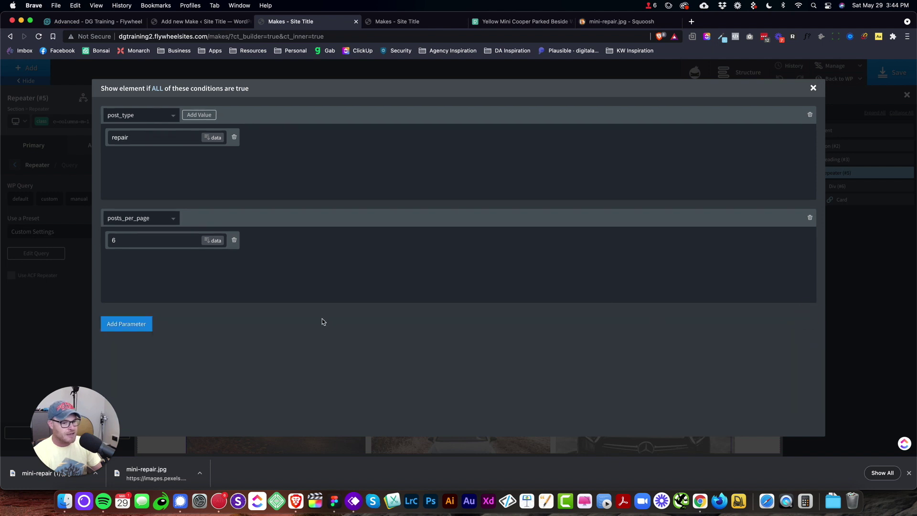
click(814, 88)
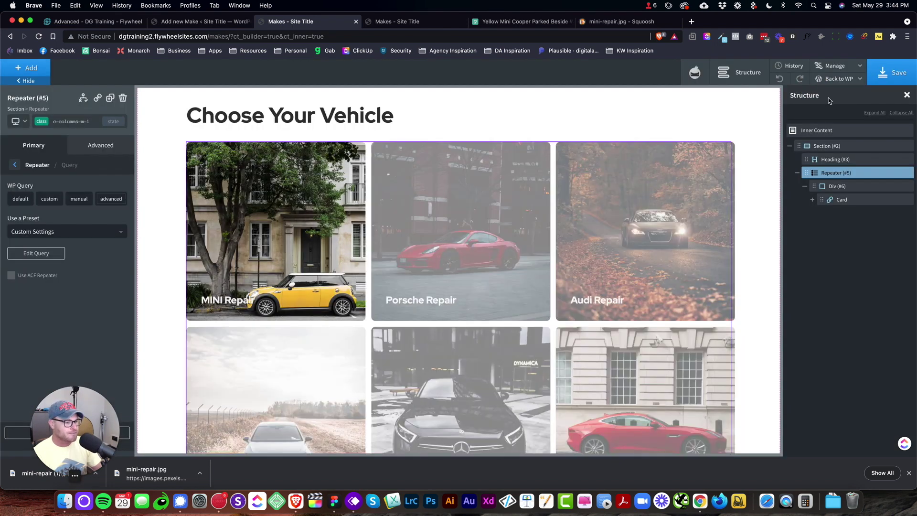
Step: Save the page, reload the Makes page on the front end, and check below the cards for pagination
click(893, 72)
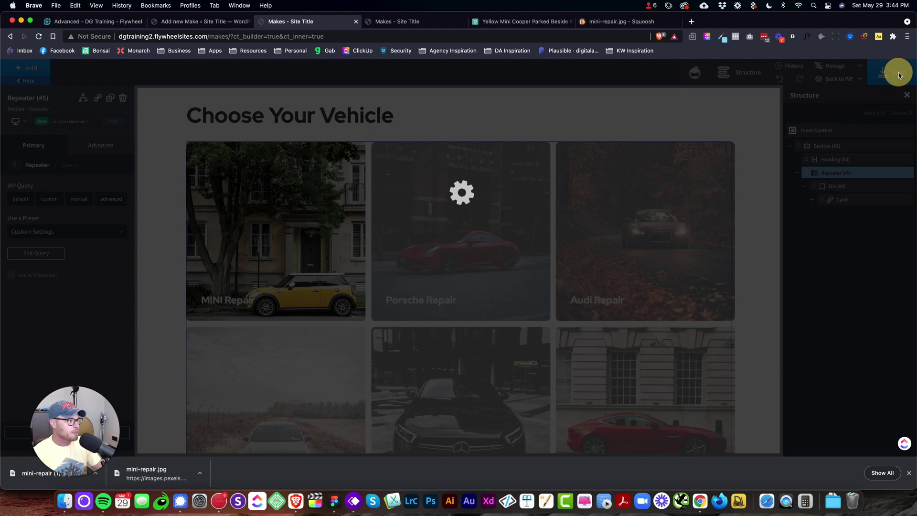
click(413, 25)
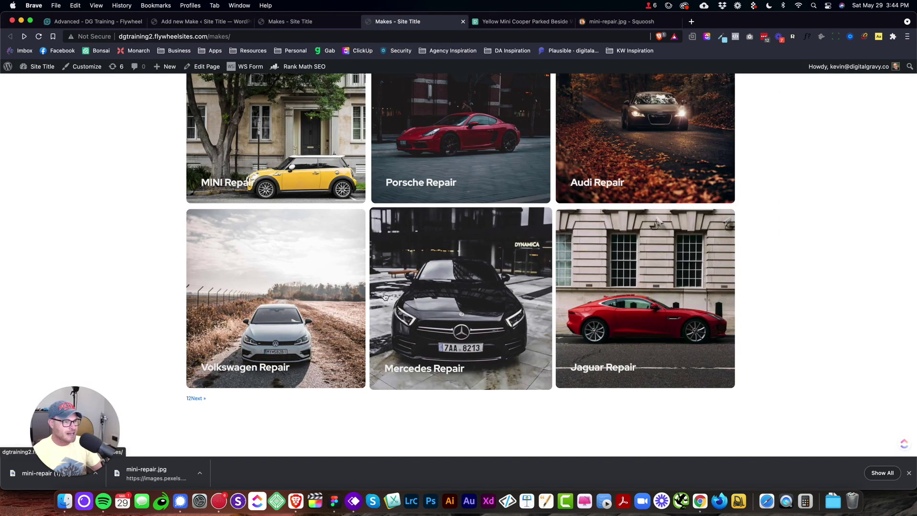
key(super+r)
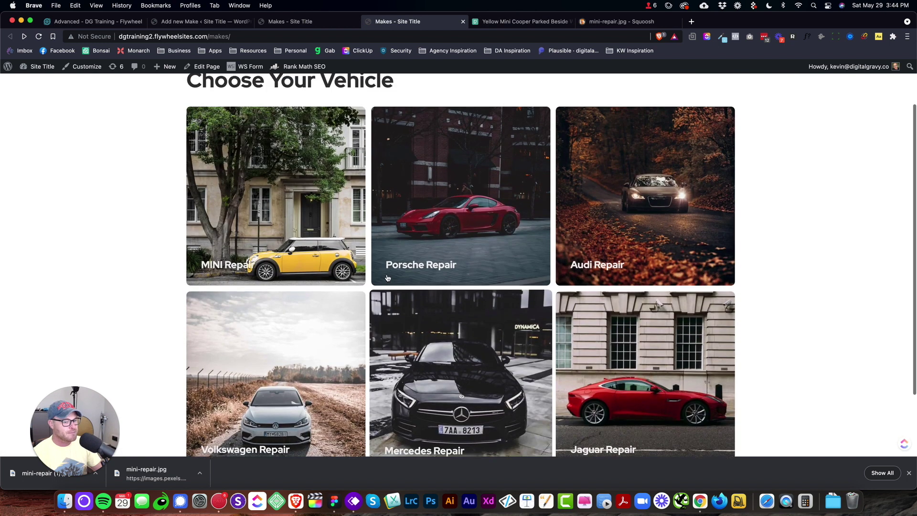
scroll(387, 280, down, 3)
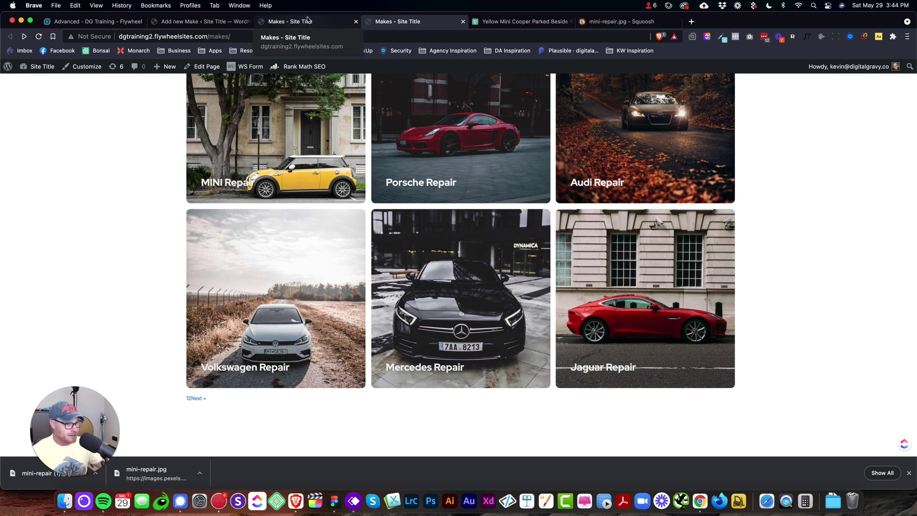
Step: Return to the builder and add a no_found_rows parameter with a value to the repeater's query
right_click(307, 20)
click(291, 46)
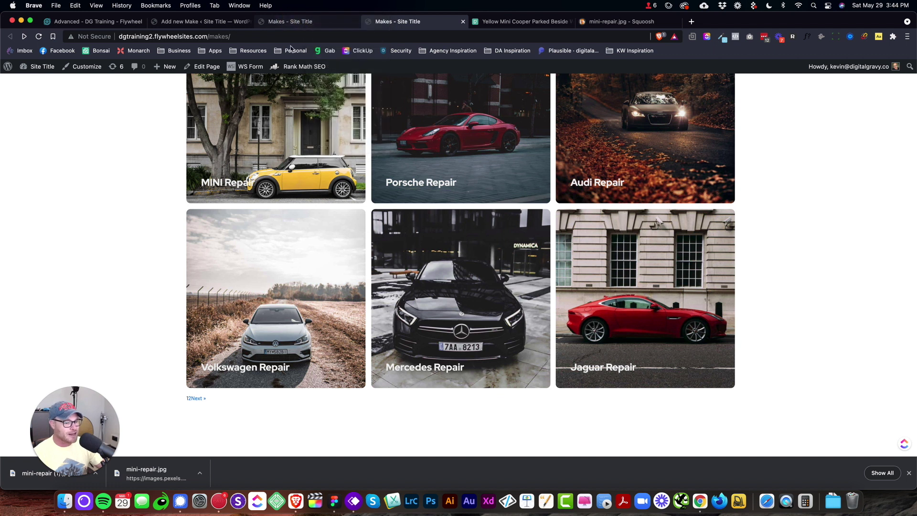
click(307, 21)
scroll(306, 201, down, 5)
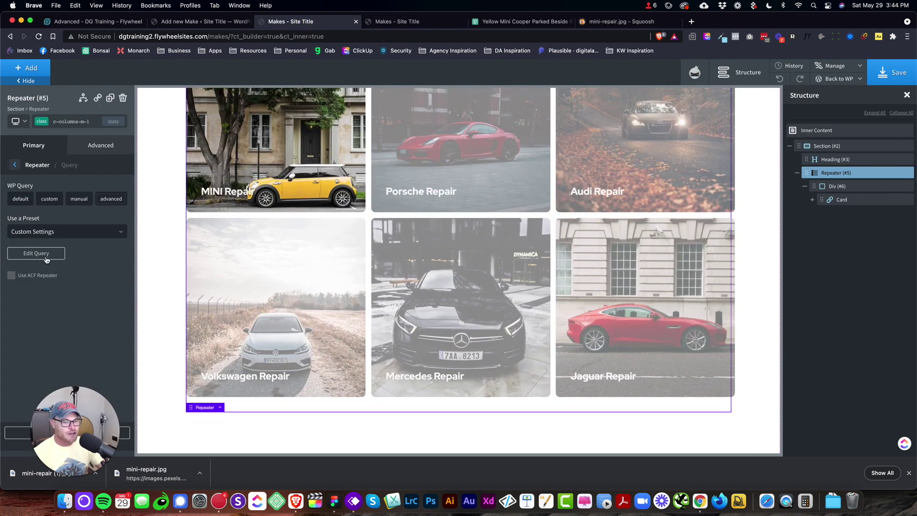
click(47, 259)
click(124, 324)
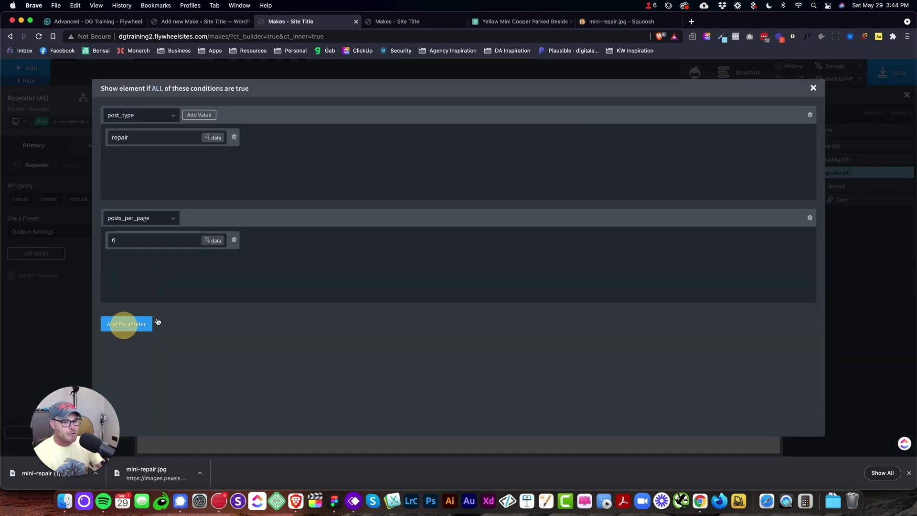
click(157, 321)
scroll(153, 341, down, 5)
scroll(153, 341, down, 6)
scroll(154, 338, down, 6)
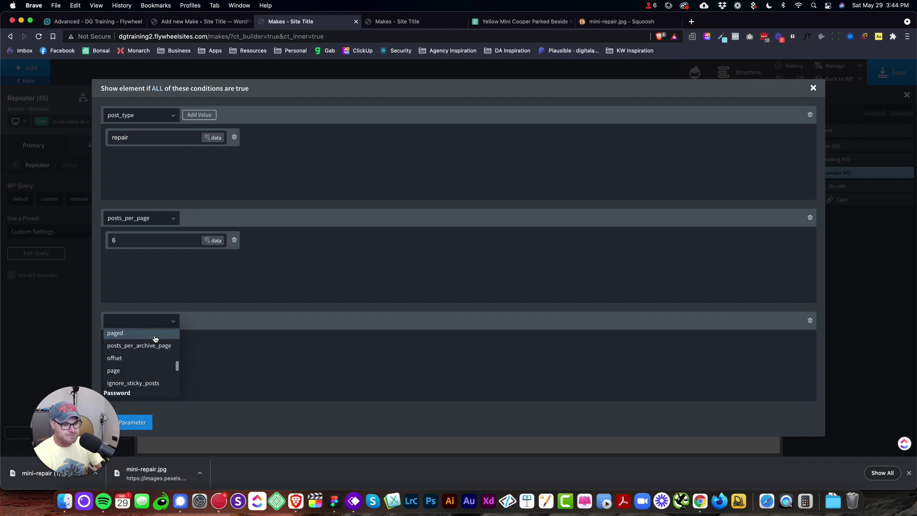
scroll(155, 339, down, 6)
scroll(155, 338, down, 6)
scroll(155, 339, down, 6)
scroll(154, 339, down, 8)
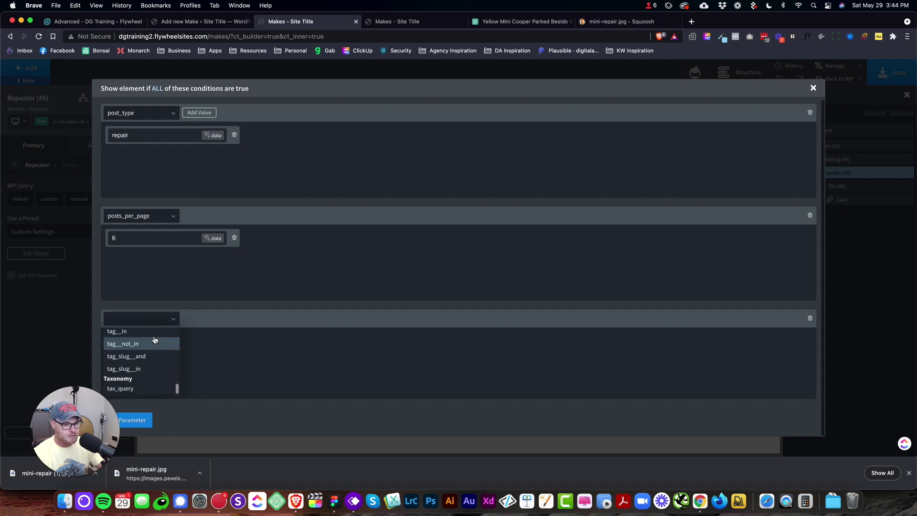
scroll(155, 339, up, 7)
scroll(159, 354, up, 8)
scroll(160, 353, up, 8)
scroll(160, 354, up, 3)
scroll(160, 353, up, 3)
scroll(157, 365, up, 4)
scroll(157, 365, up, 5)
scroll(157, 365, up, 5)
scroll(157, 365, up, 5)
click(151, 355)
click(199, 319)
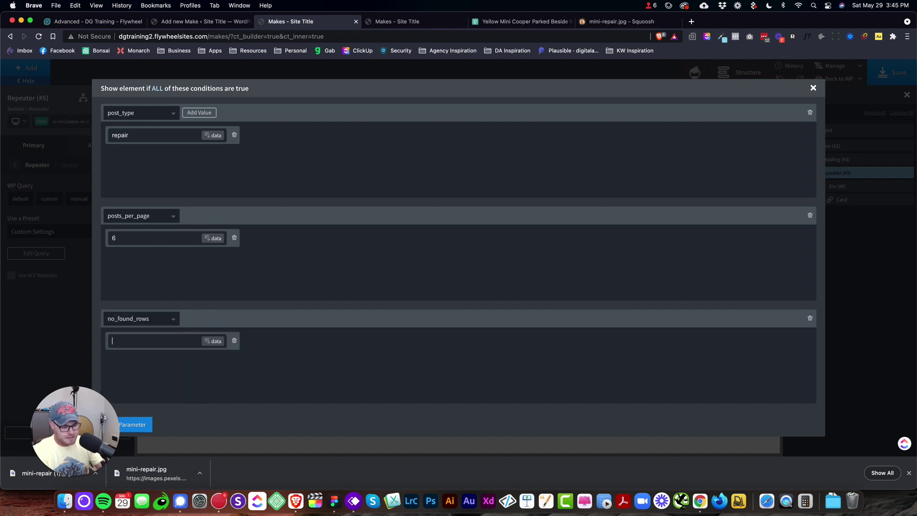
click(813, 88)
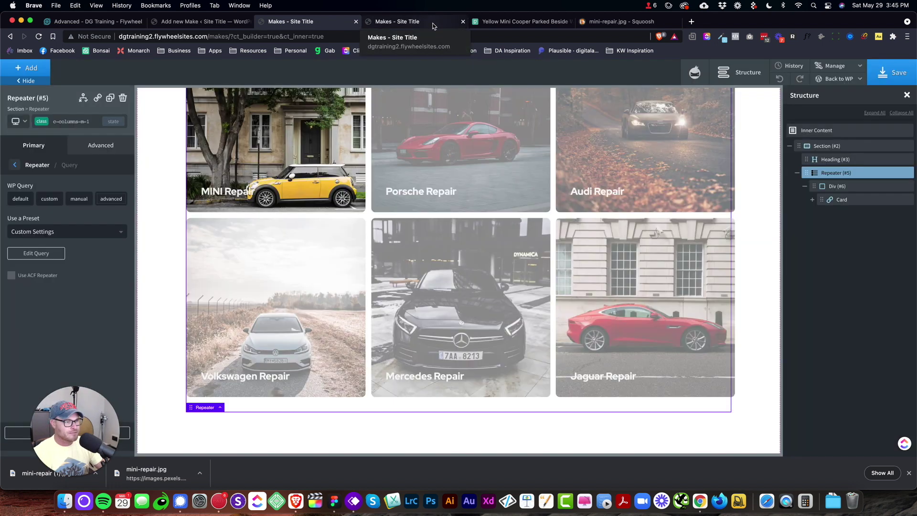
Step: Reload the front-end Makes page and check the area below the cards for pagination links
click(434, 26)
key(super+r)
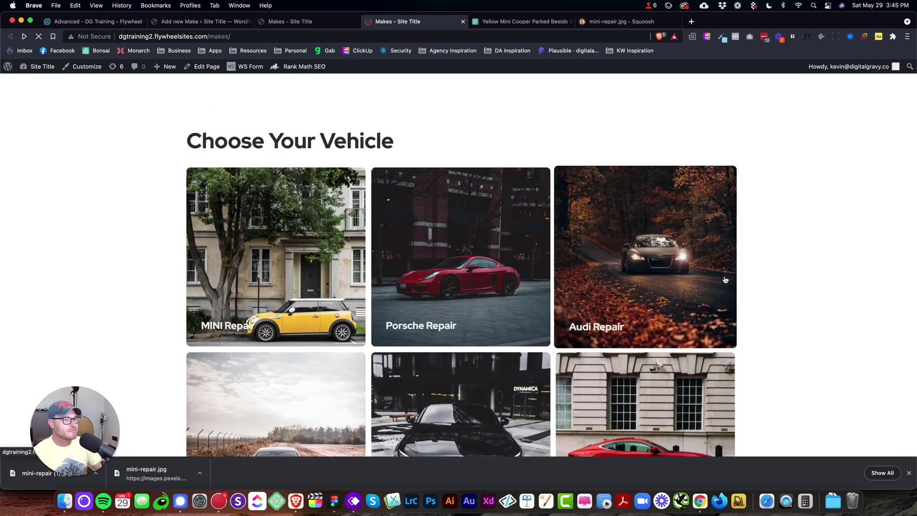
scroll(554, 150, up, 5)
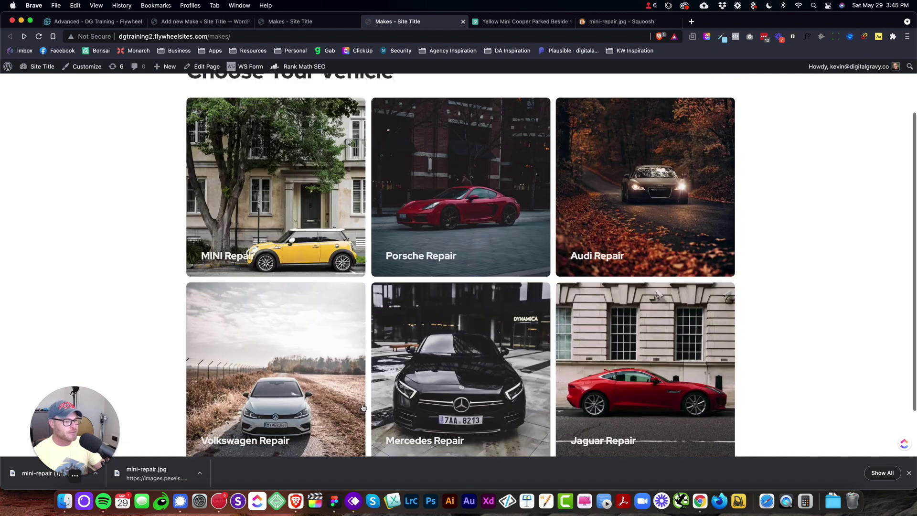
scroll(554, 151, down, 3)
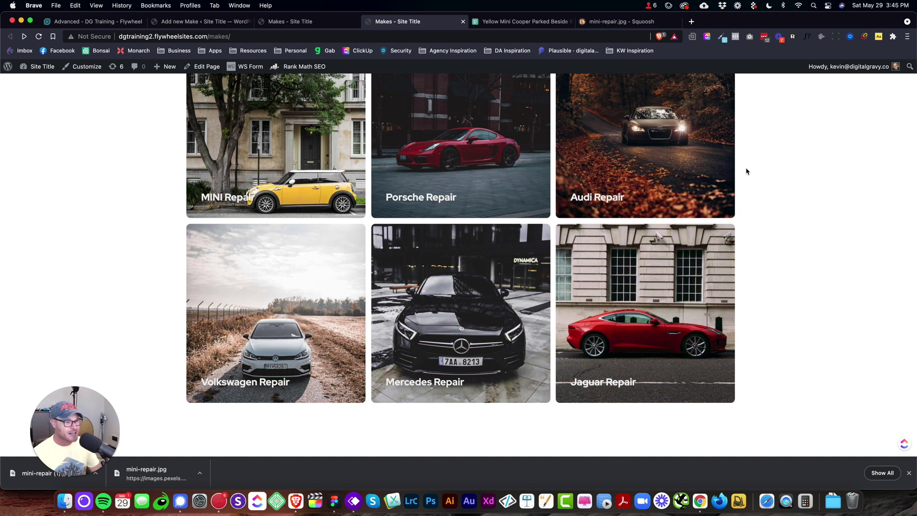
Step: Dismiss the browser's downloads bar and examine both rows of the vehicle card grid on the Makes page
scroll(537, 260, up, 1)
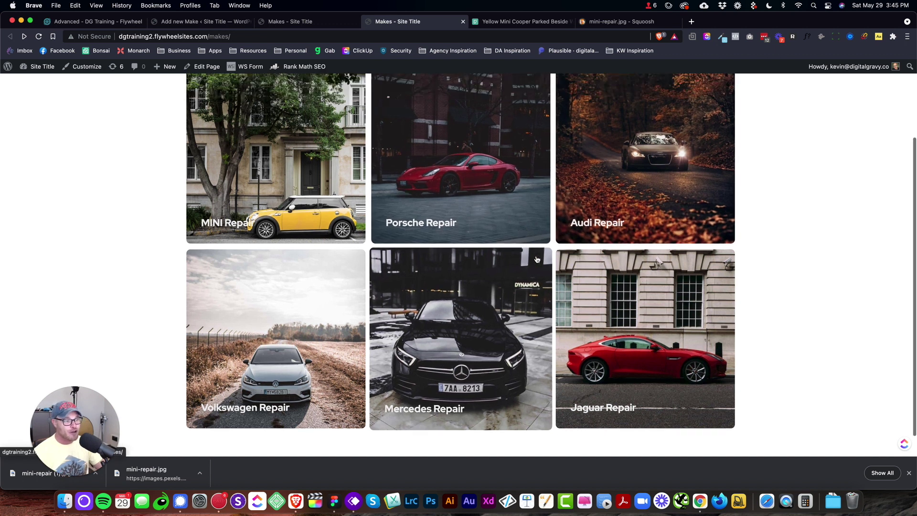
scroll(536, 259, up, 3)
scroll(537, 260, down, 3)
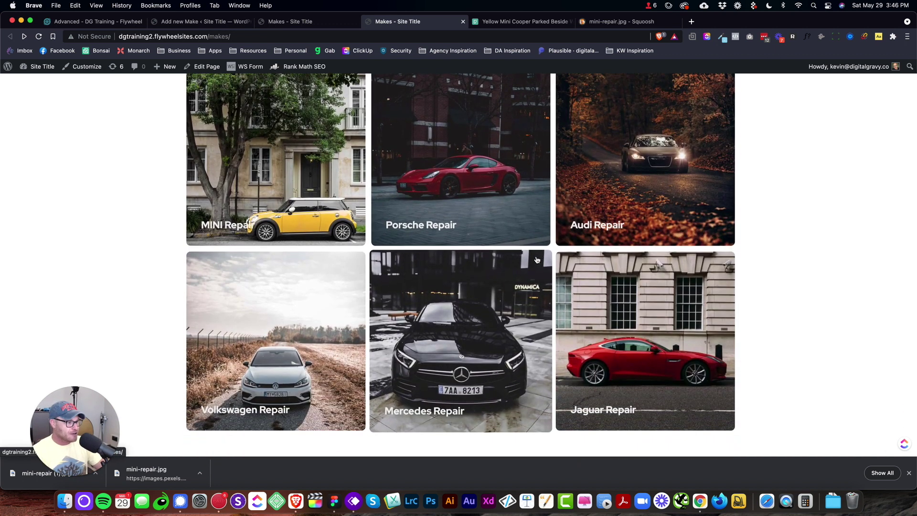
scroll(537, 259, down, 1)
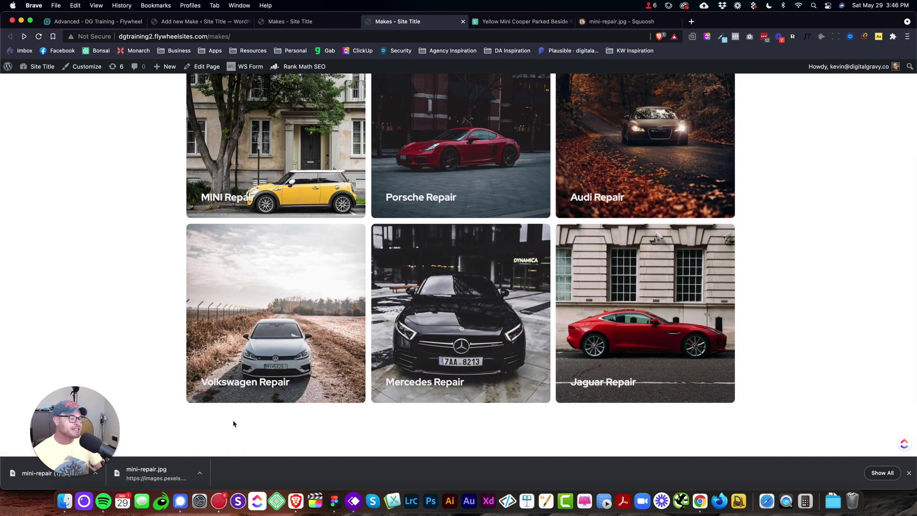
scroll(817, 286, up, 5)
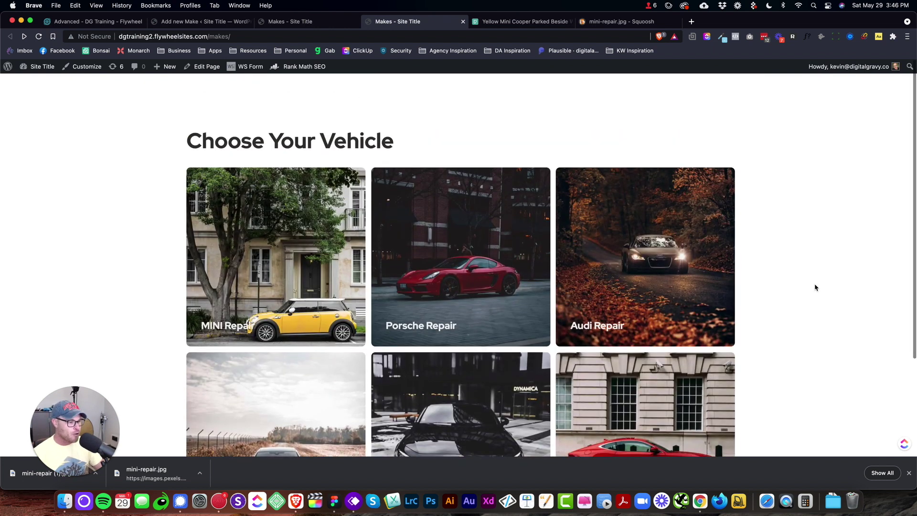
scroll(815, 287, down, 2)
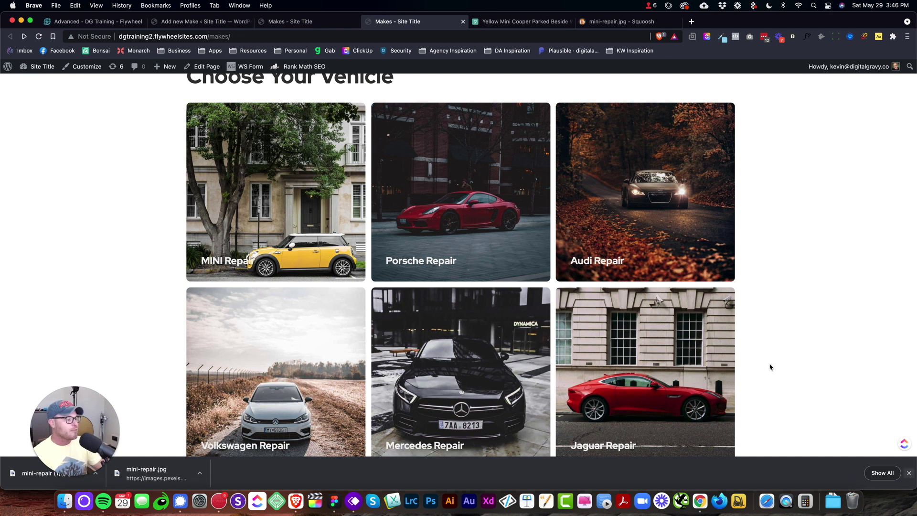
click(909, 473)
scroll(805, 358, down, 2)
scroll(805, 359, up, 3)
scroll(806, 359, down, 4)
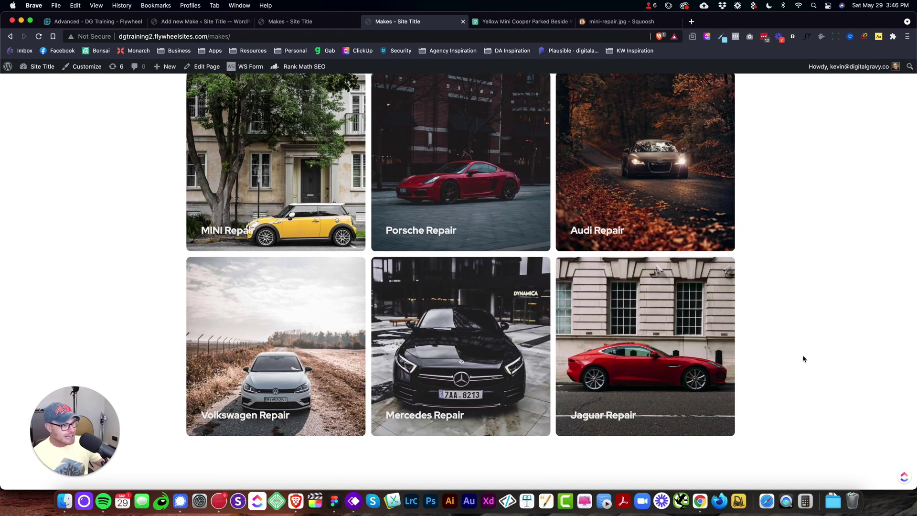